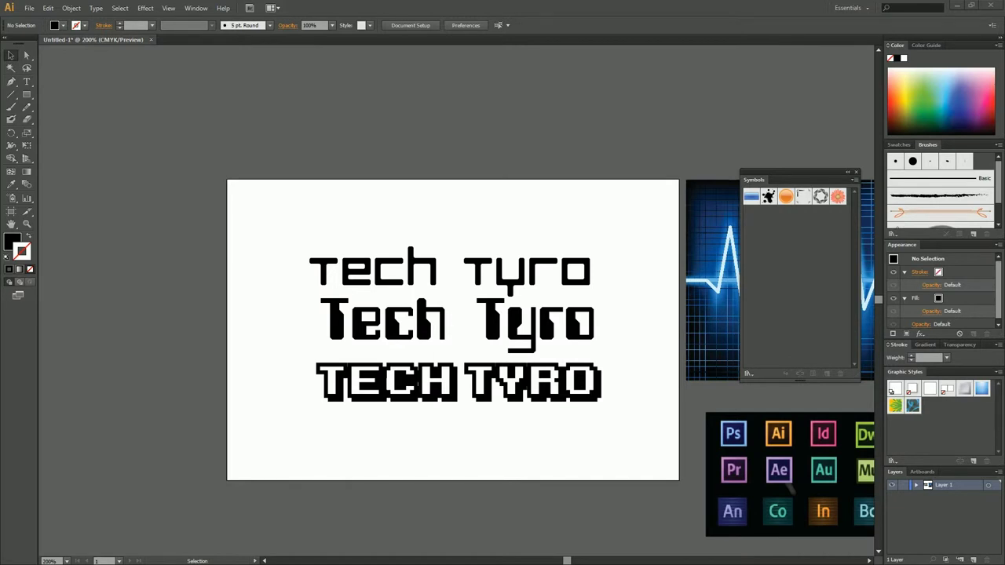
Move the two lower wordmarks off the artboard's lower-left corner, and enlarge the remaining Tech Tyro text to about 5.58 in wide, centred
drag(622, 415, 194, 474)
click(453, 390)
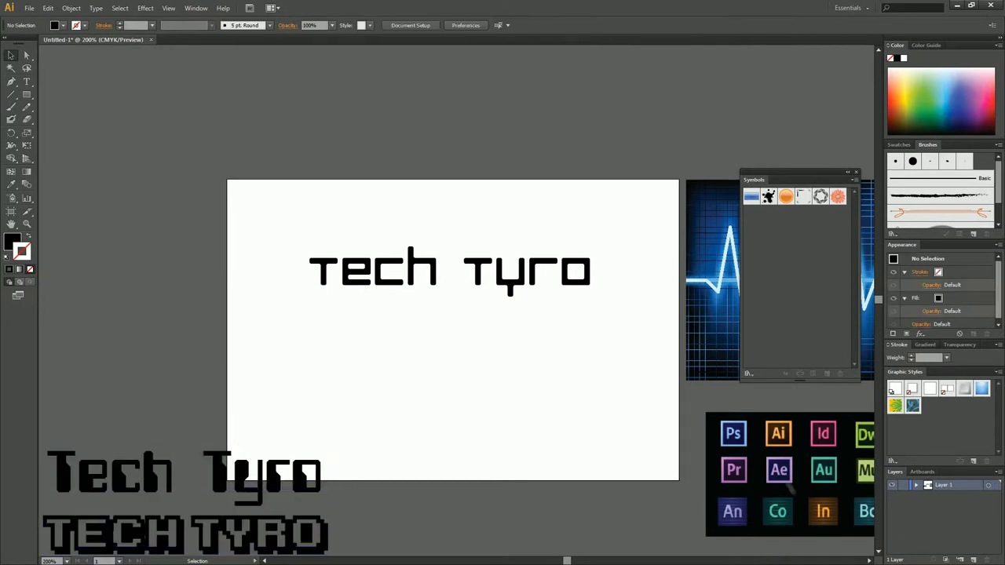
drag(377, 271, 318, 274)
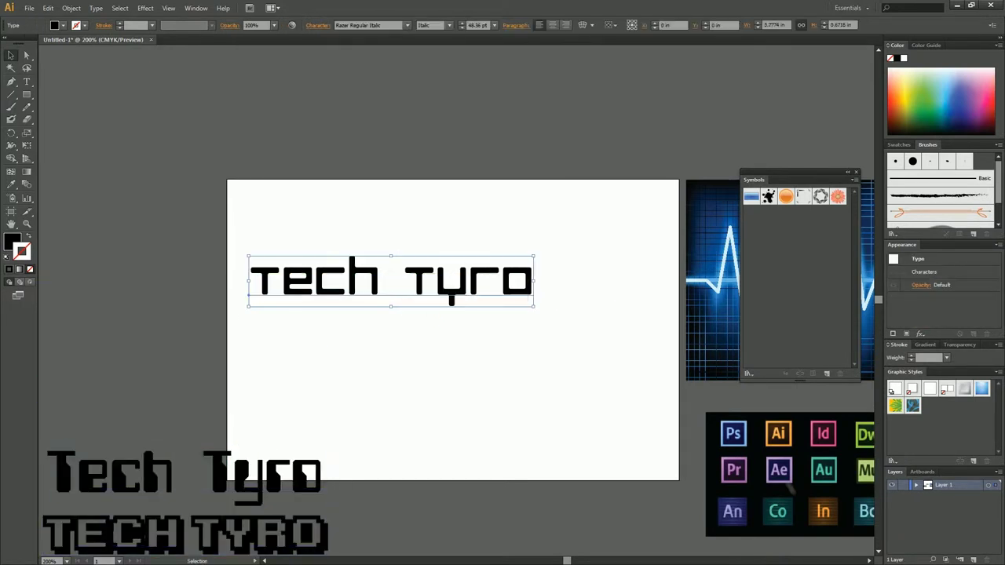
drag(534, 306, 670, 330)
drag(400, 294, 394, 323)
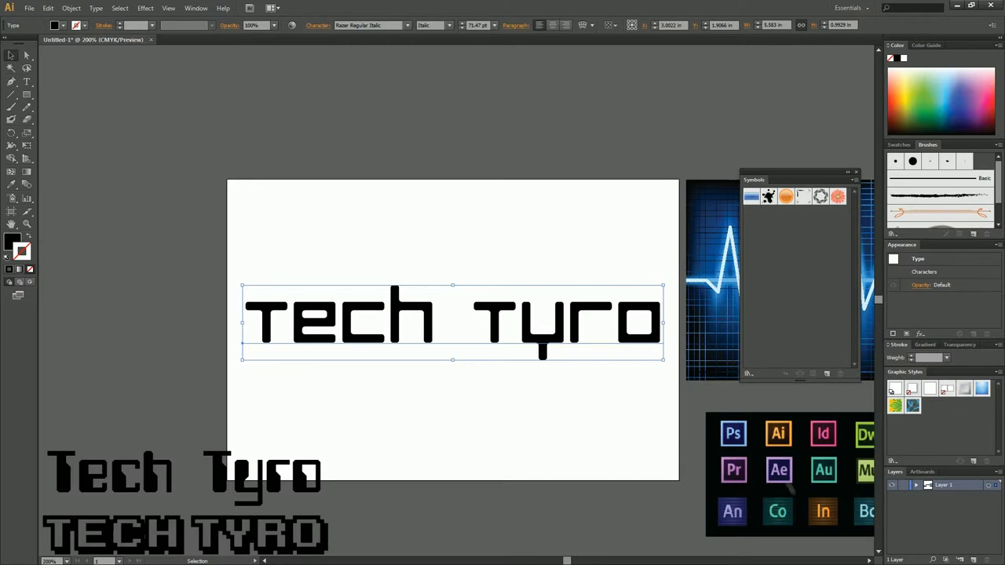
Convert the large Tech Tyro text to outlines and ungroup it into separate letters
right_click(407, 309)
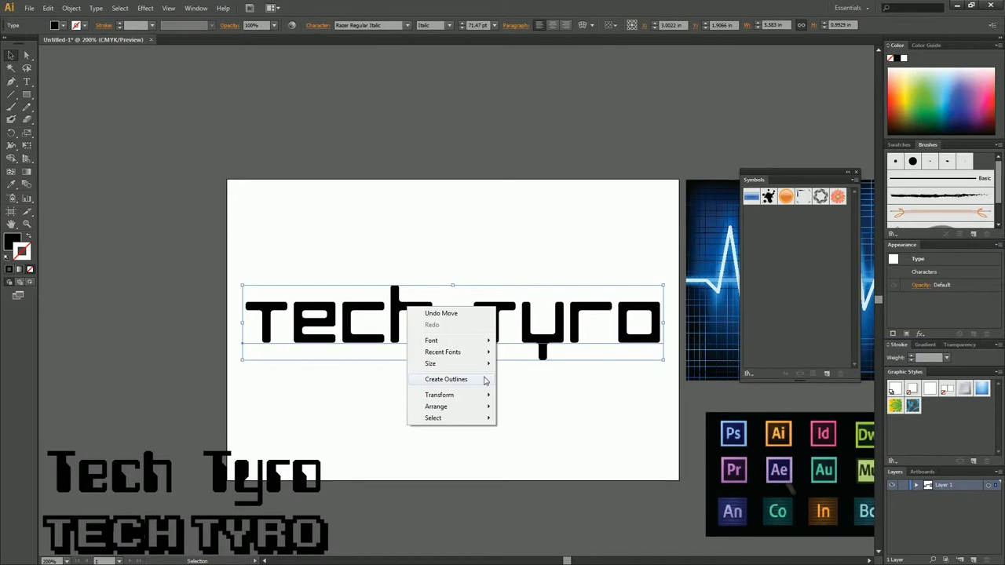
click(491, 381)
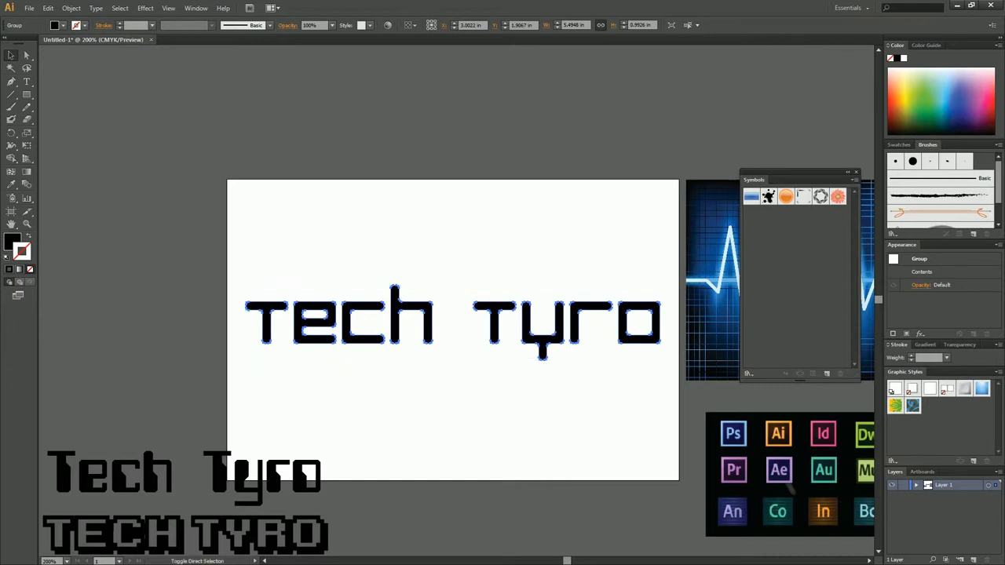
key(ctrl+shift+g)
key(ctrl+shift+a)
click(396, 314)
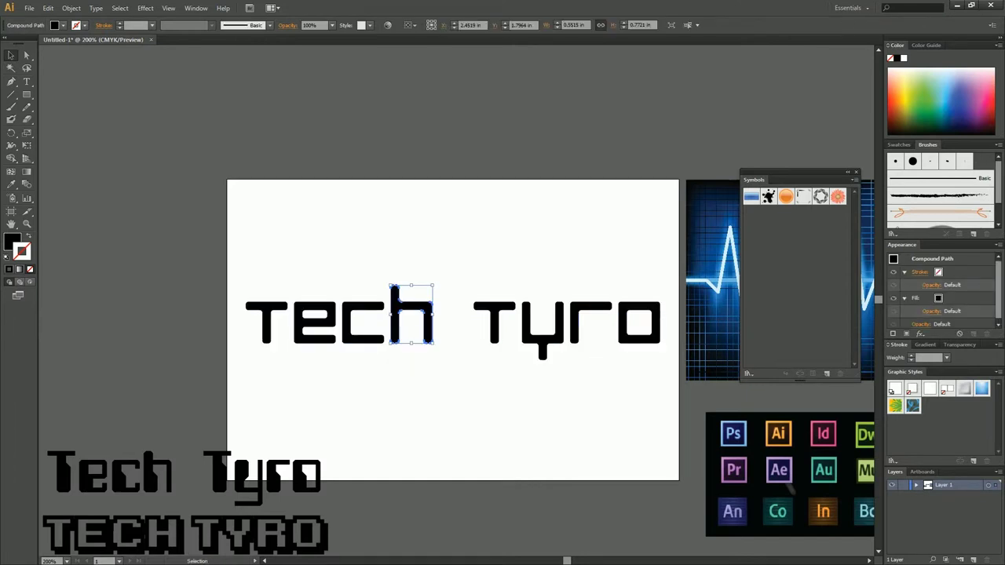
click(494, 314)
key(ctrl+shift+a)
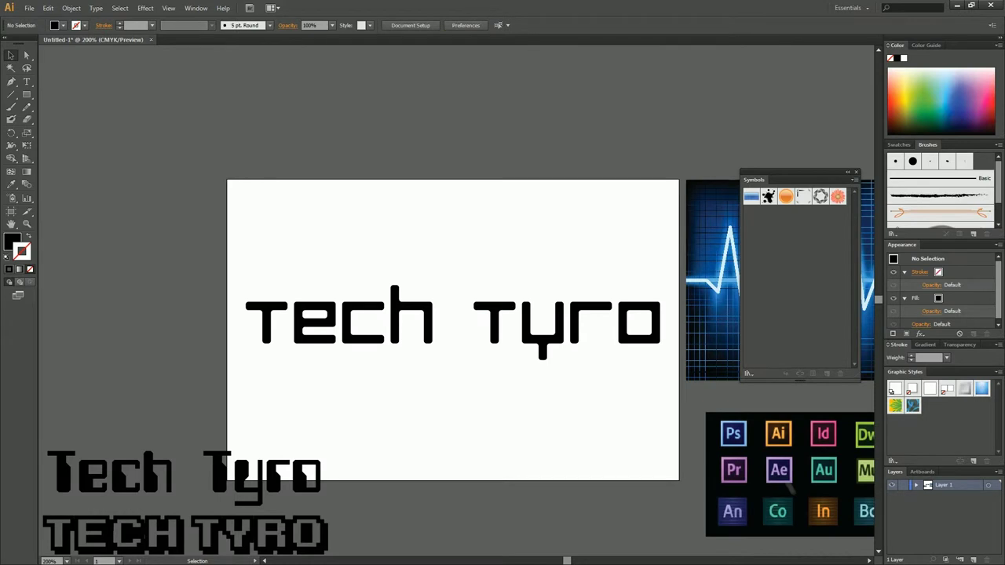
Move both T letters above the wordmark side by side, and align them on their vertical centres
drag(267, 322, 415, 250)
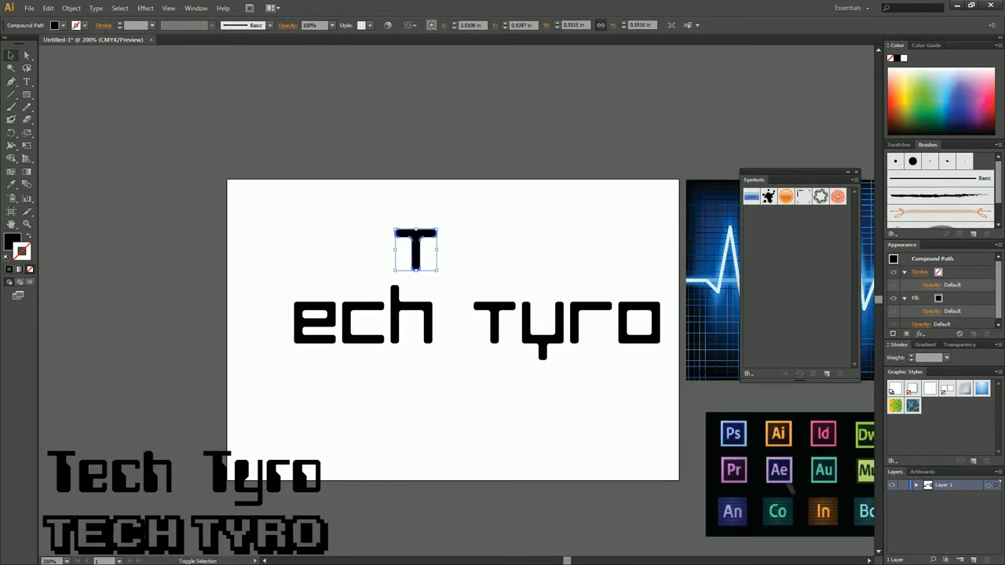
drag(437, 271, 461, 295)
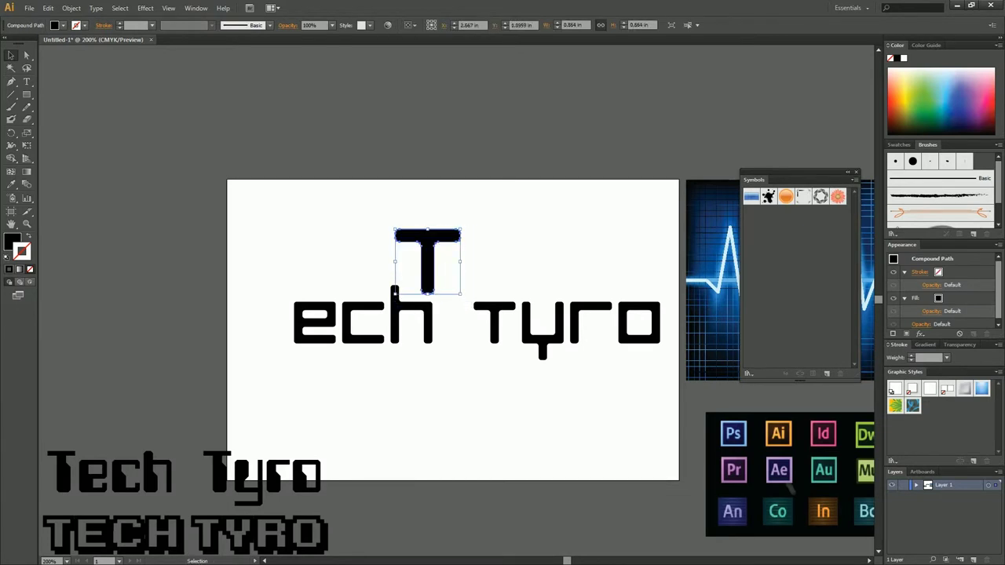
key(ctrl+z)
drag(415, 250, 457, 247)
shift+click(417, 236)
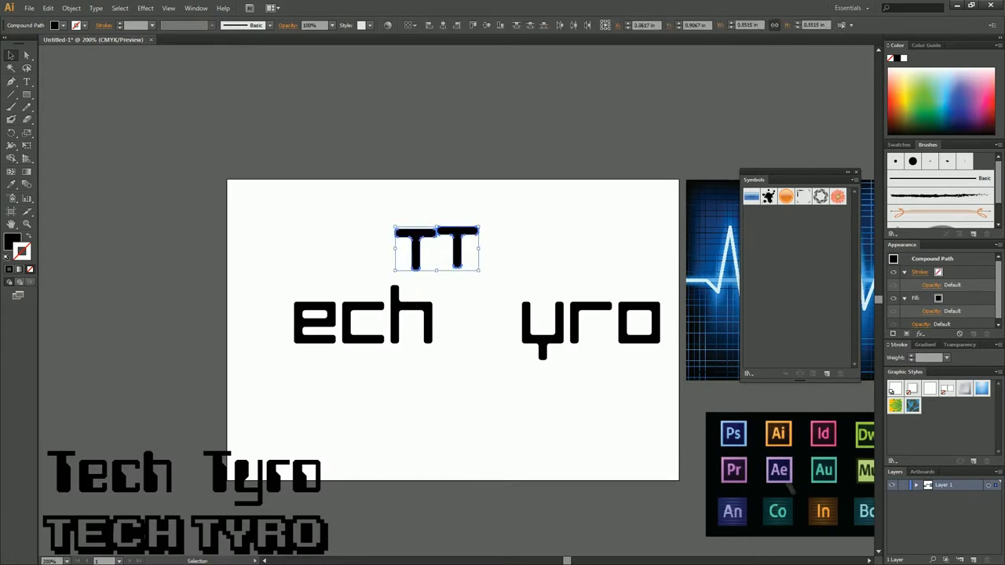
click(487, 24)
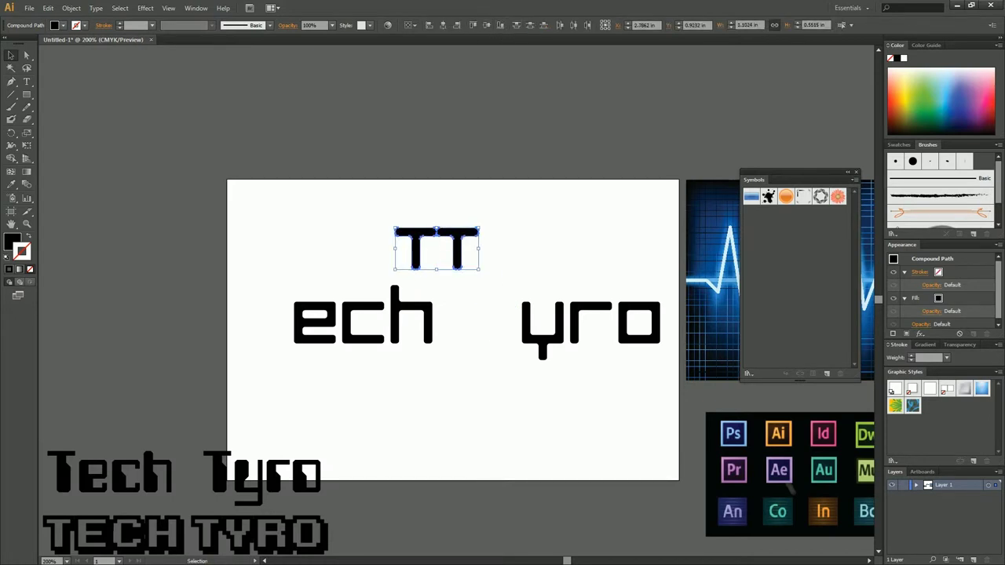
key(ctrl+shift+a)
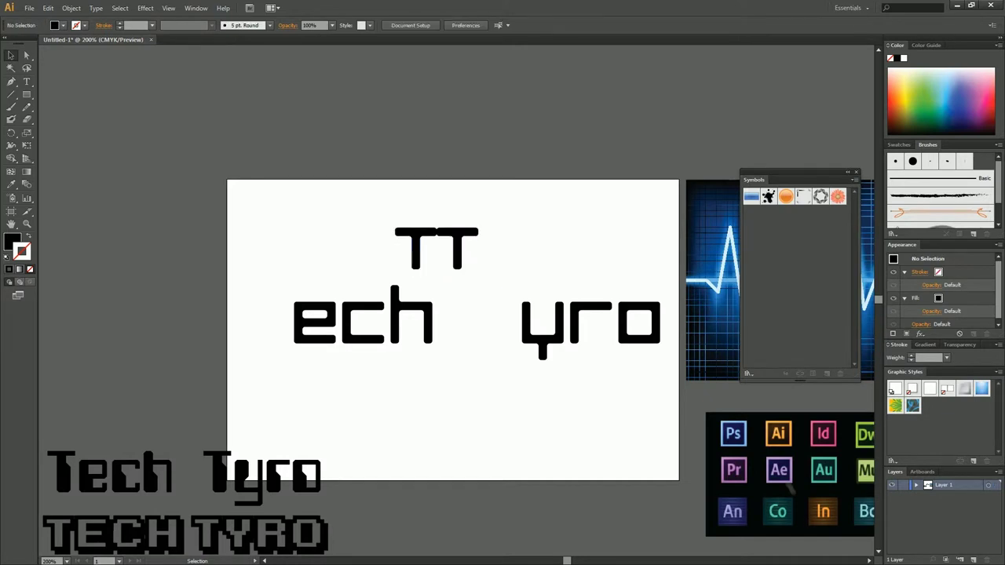
Enlarge both T letters to about 0.96 in and overlap them, offsetting the second T down and to the right
drag(501, 277, 424, 230)
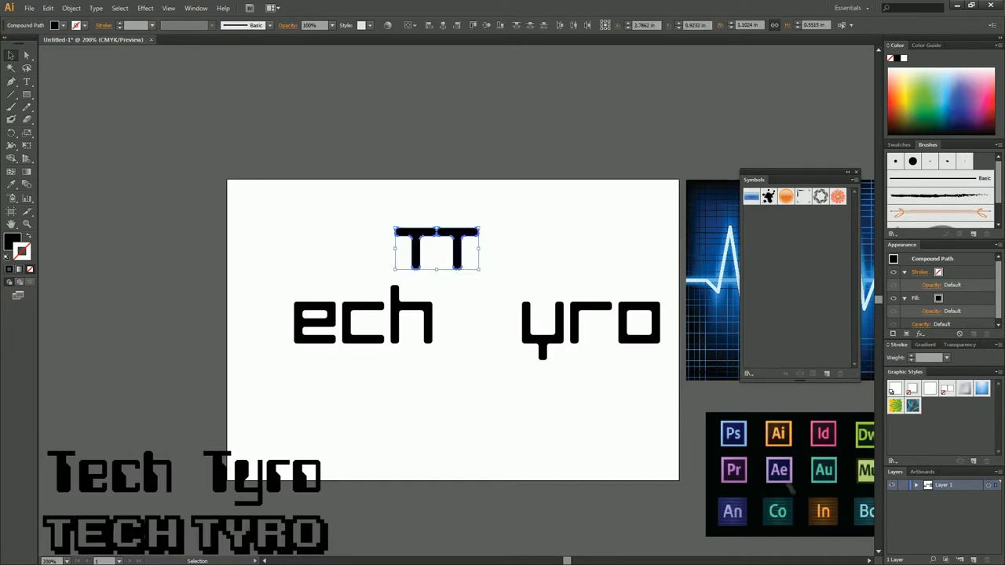
drag(479, 269, 422, 254)
key(ctrl+shift+a)
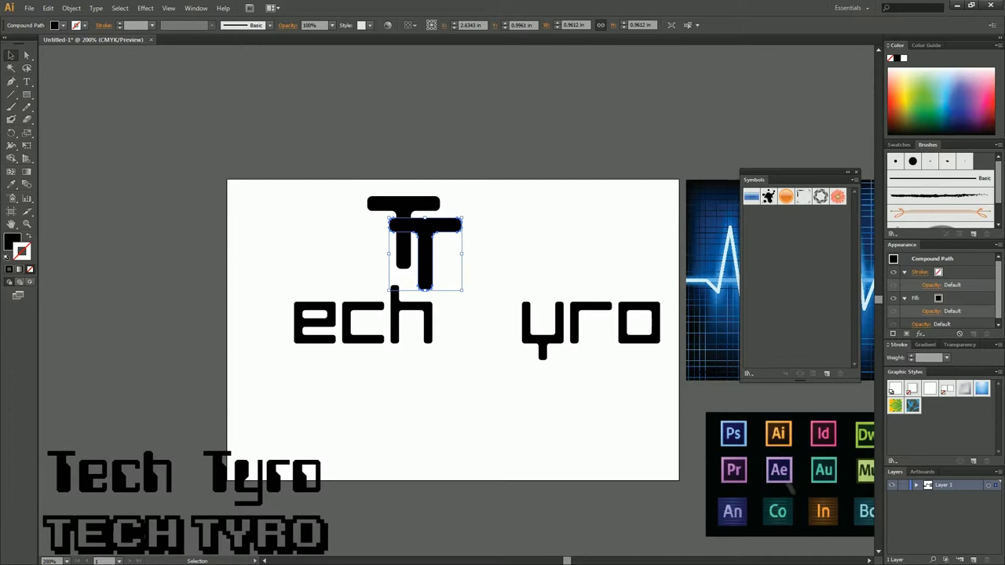
key(ctrl)
key(ctrl+shift+a)
Give the front T a white (FFFFFF) stroke with a weight of 4 pt
drag(494, 270, 419, 228)
double_click(16, 240)
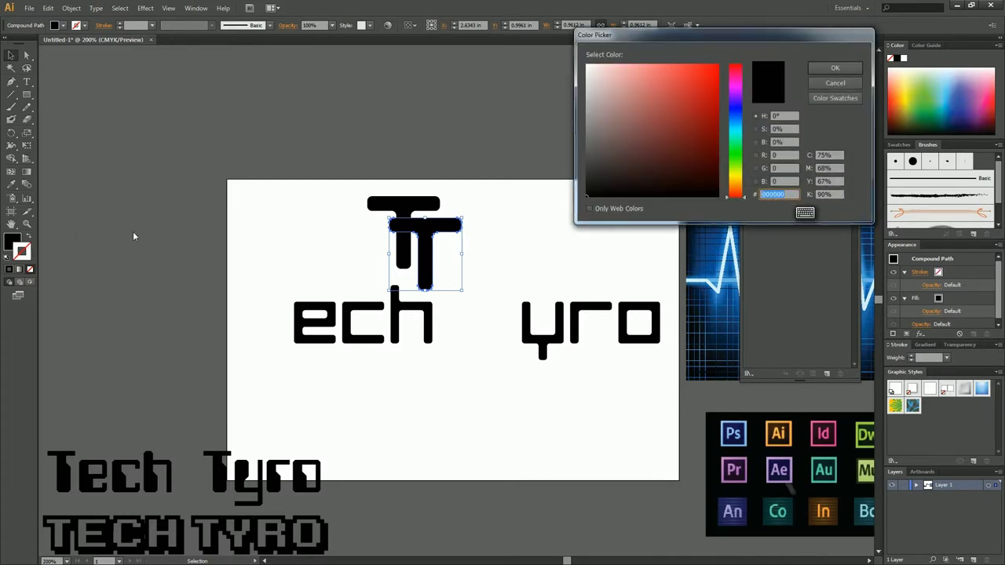
click(588, 65)
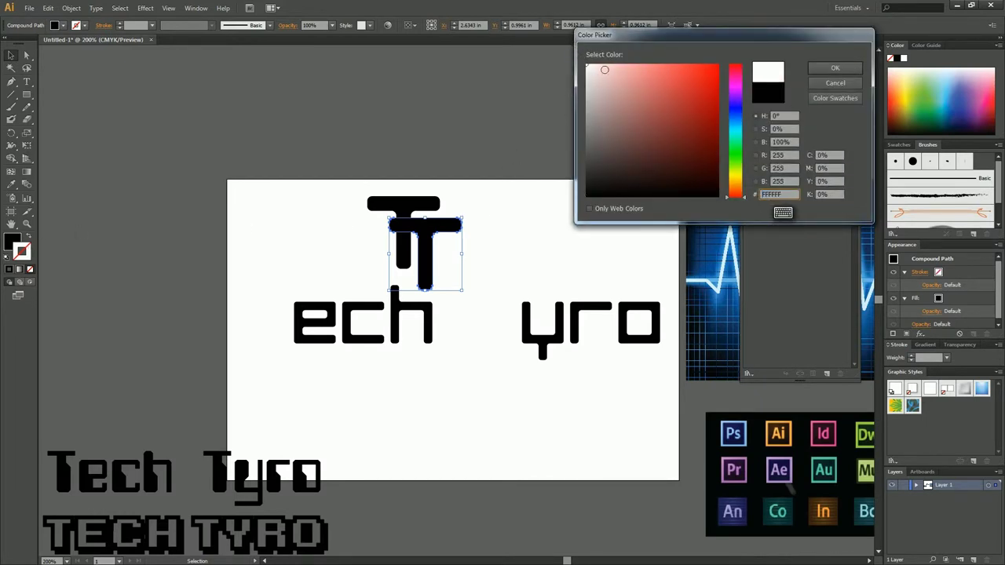
click(835, 67)
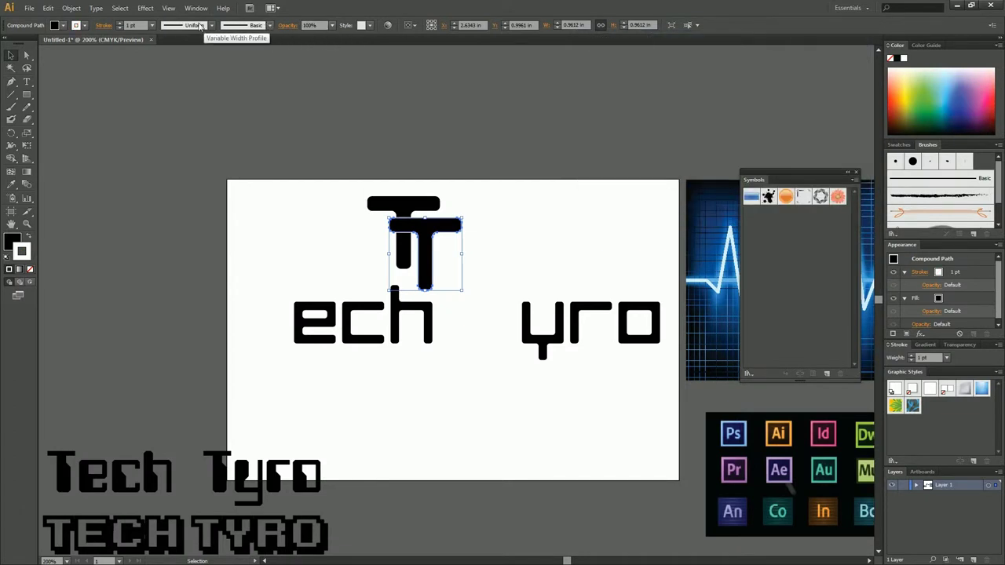
click(153, 27)
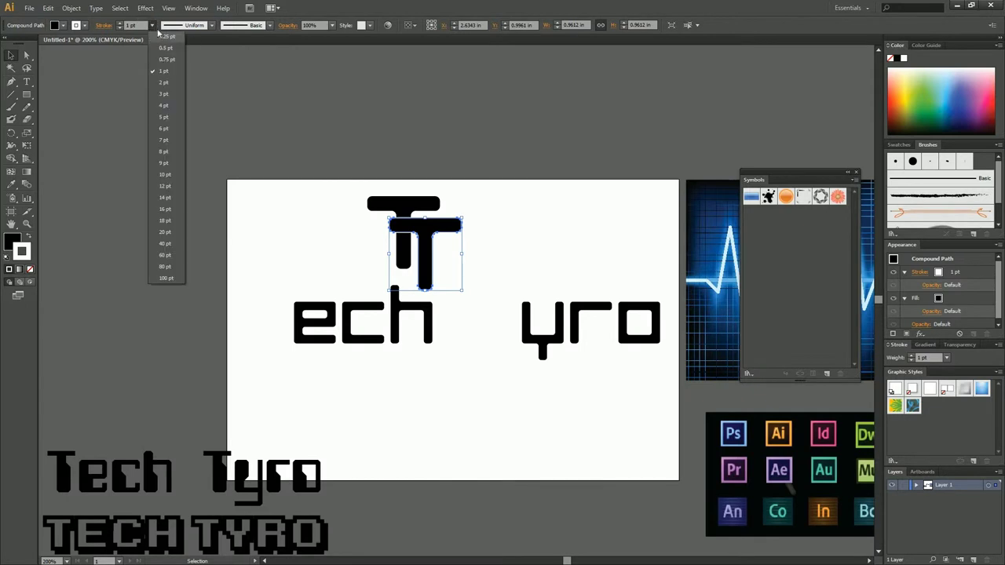
click(163, 105)
key(ctrl+shift+a)
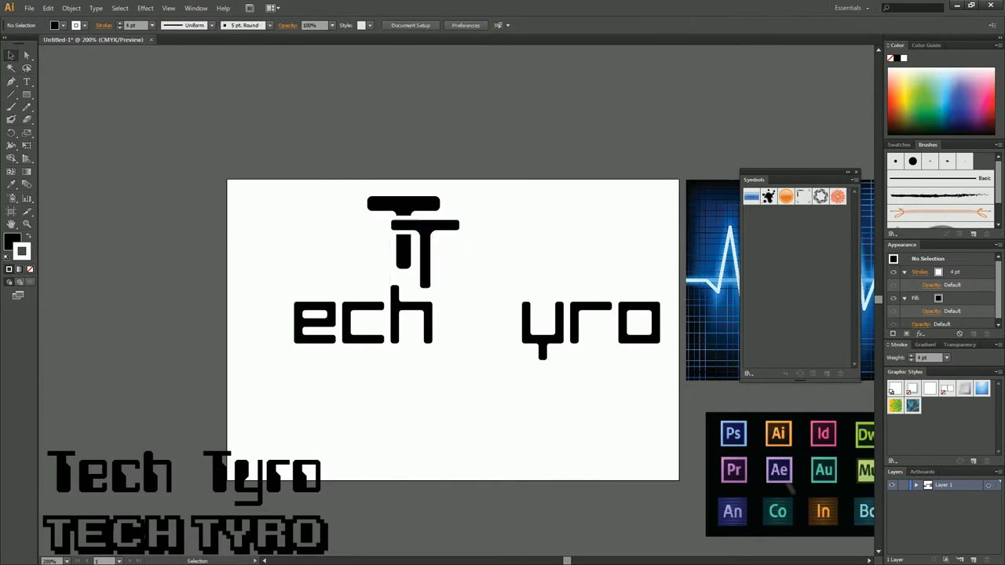
Copy the front T's white 4 pt stroke onto the rear T with the Eyedropper
click(403, 236)
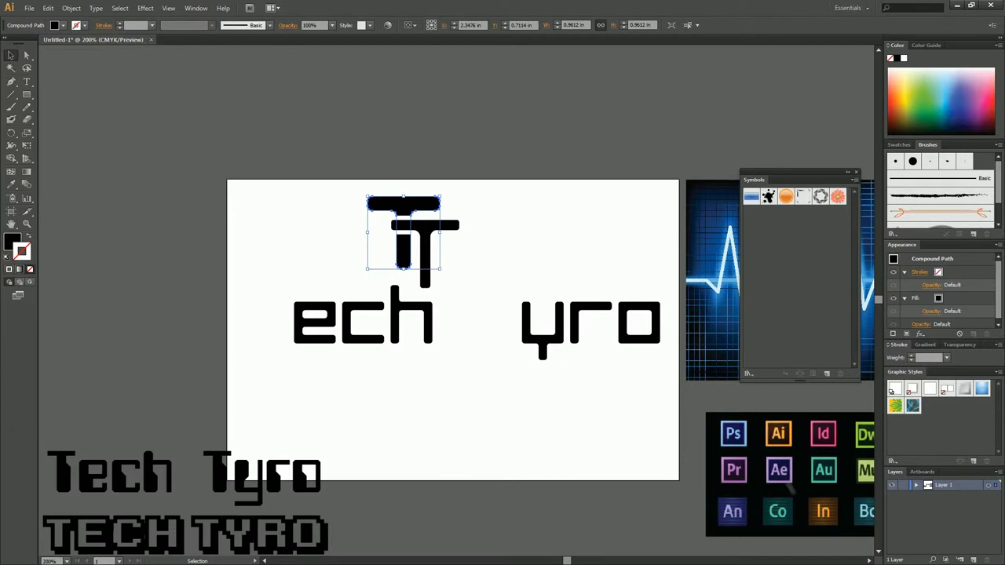
double_click(21, 256)
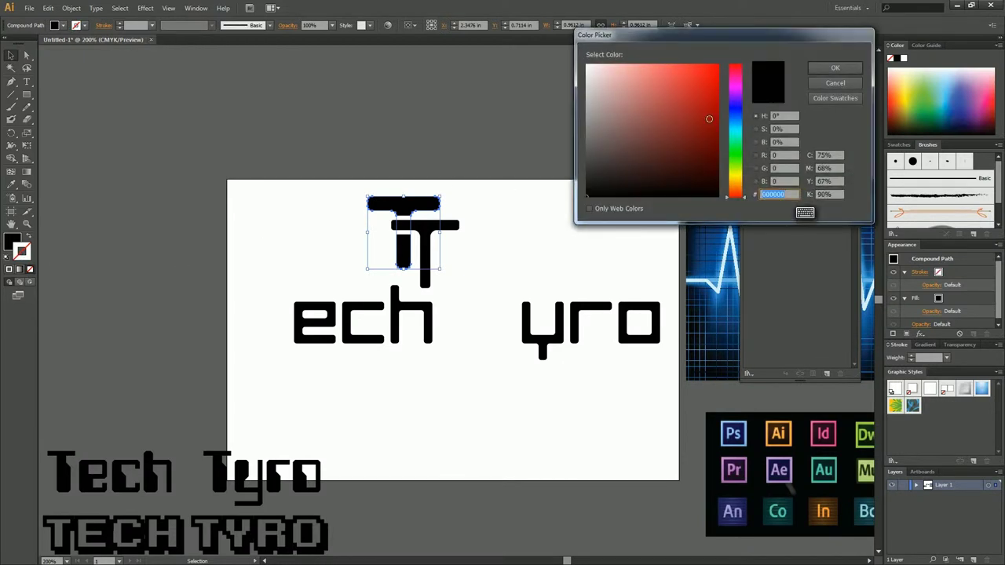
click(835, 68)
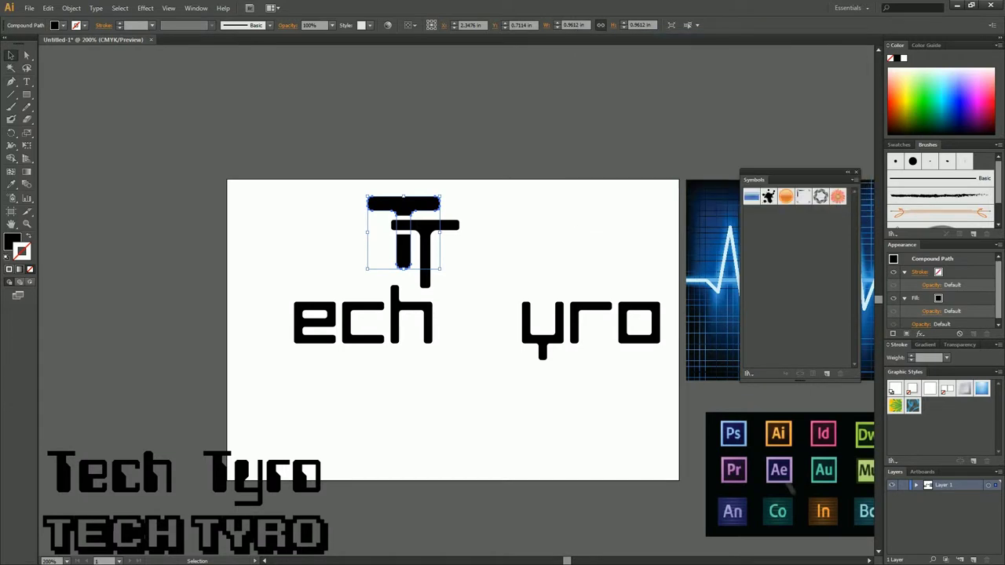
key(i)
click(427, 226)
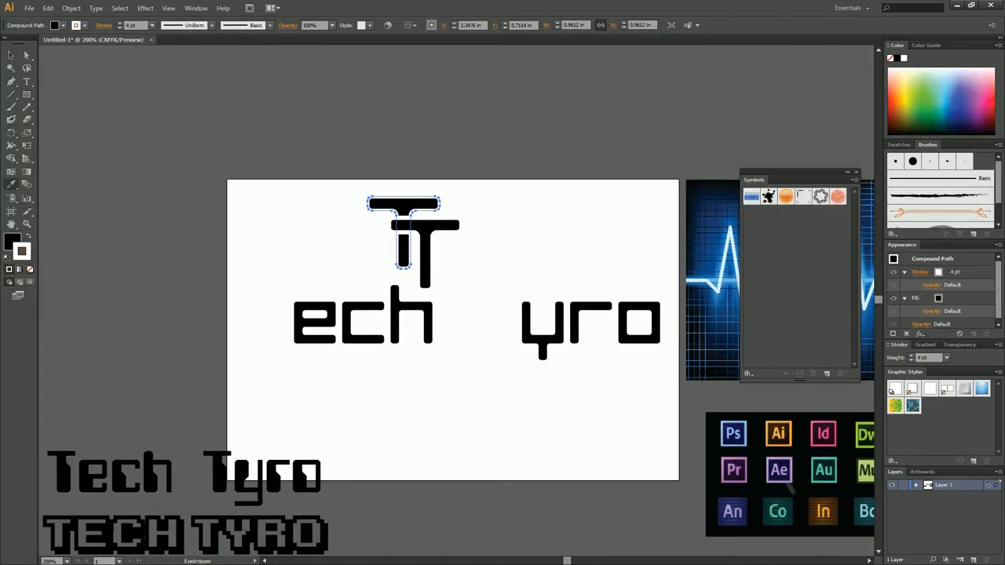
key(v)
click(363, 214)
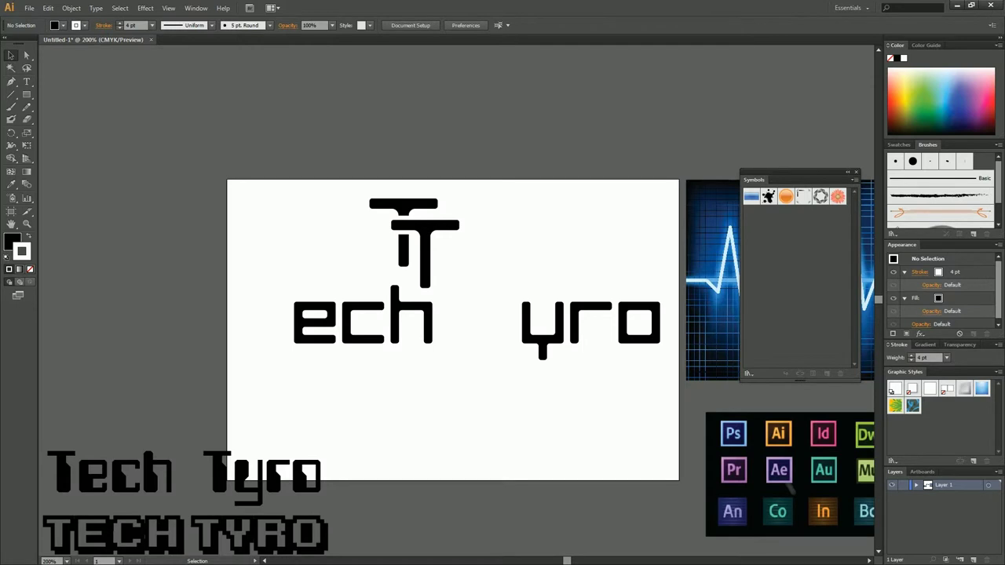
Shrink the ech and yro letters so ech is about 1.09 in wide, and stack them beside the front T's stem
drag(439, 367, 286, 311)
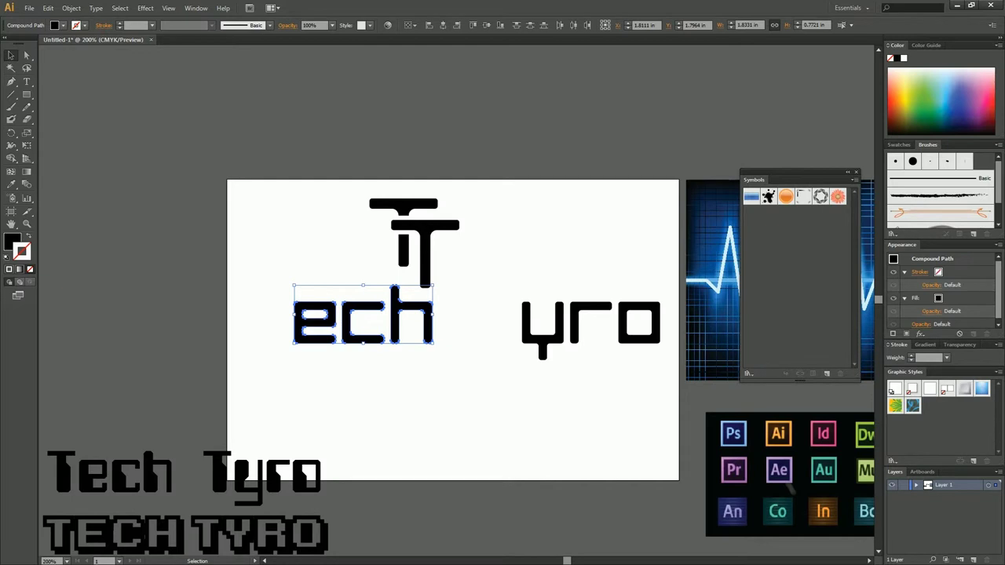
shift+click(637, 339)
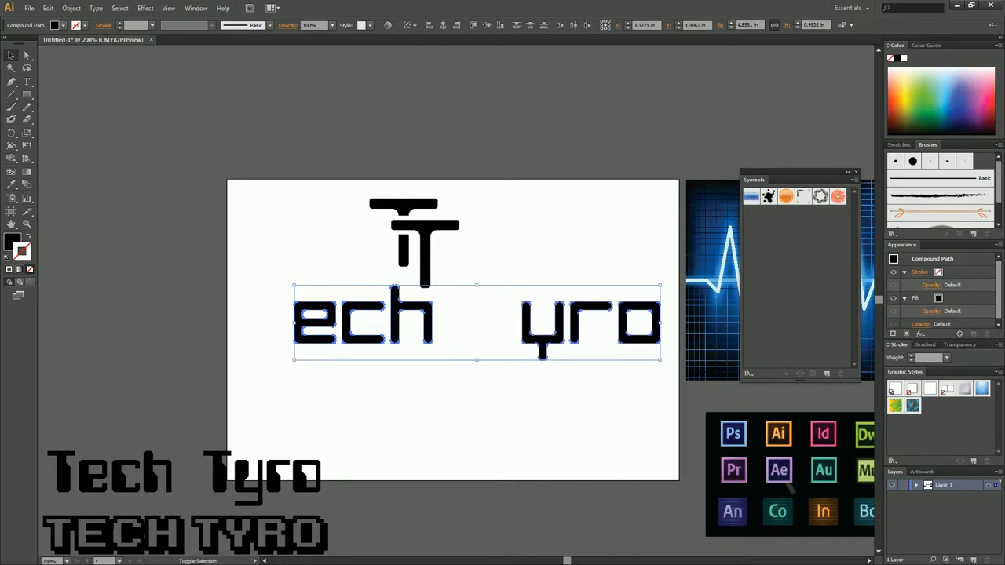
drag(660, 285, 513, 315)
key(ctrl+shift+a)
click(374, 341)
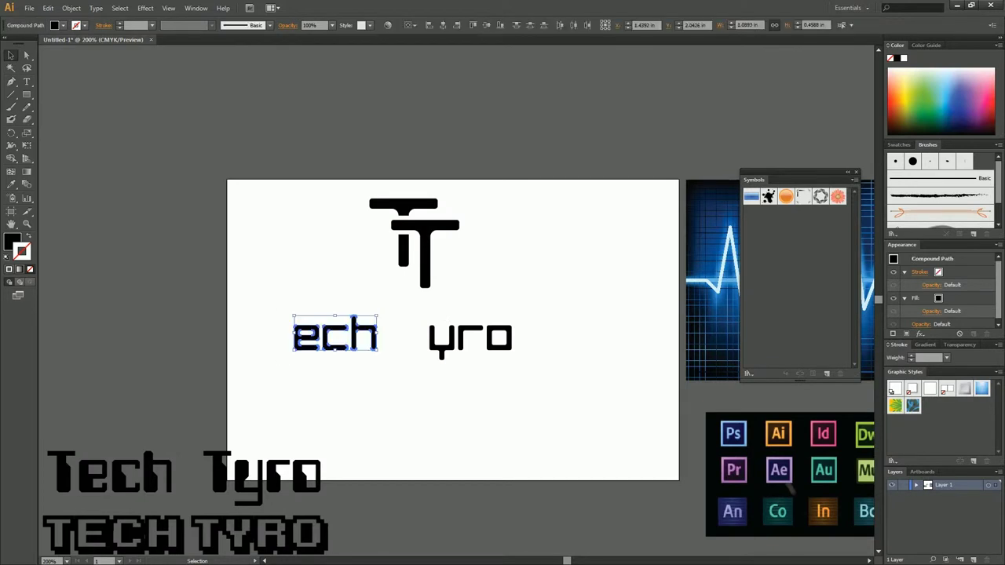
drag(374, 341, 516, 252)
drag(544, 394, 442, 278)
key(ctrl+shift+a)
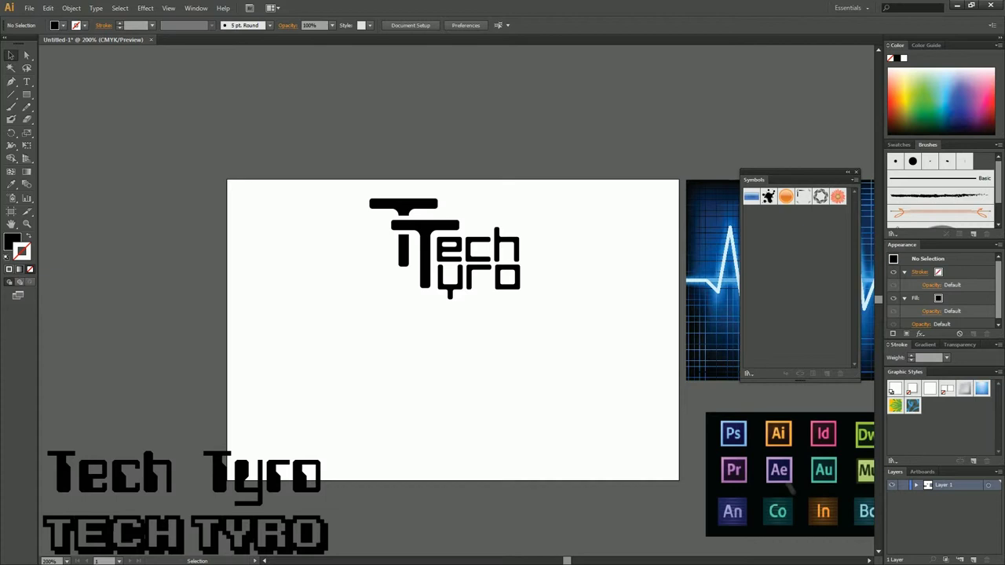
Group the assembled TT Tech Tyro logo and move it off the artboard, beyond its upper-left corner
drag(547, 333, 351, 180)
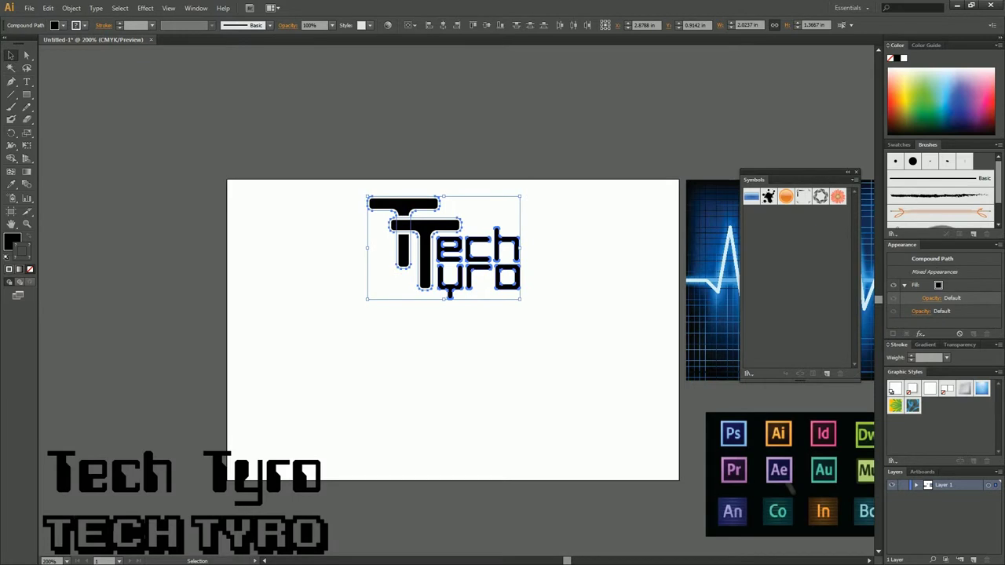
key(ctrl+g)
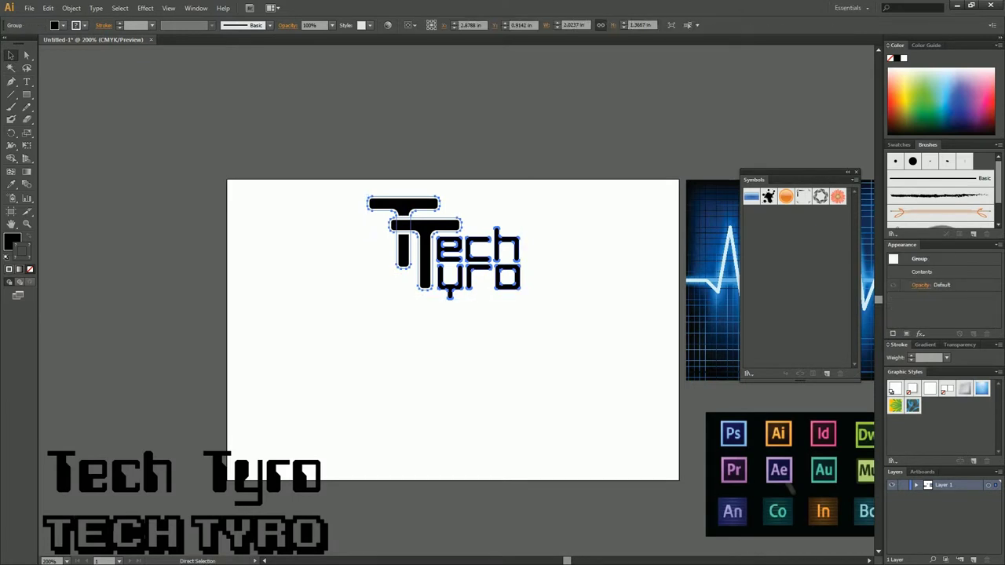
key(ctrl+shift+a)
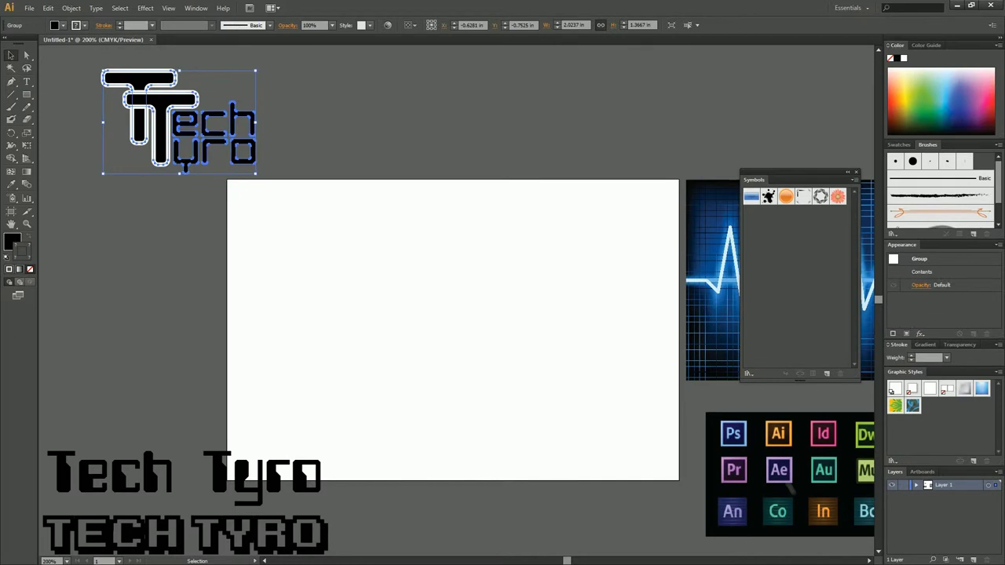
Move the Computerfont Tech Tyro text from below onto the empty artboard
click(286, 215)
drag(286, 215, 115, 79)
key(ctrl+shift+a)
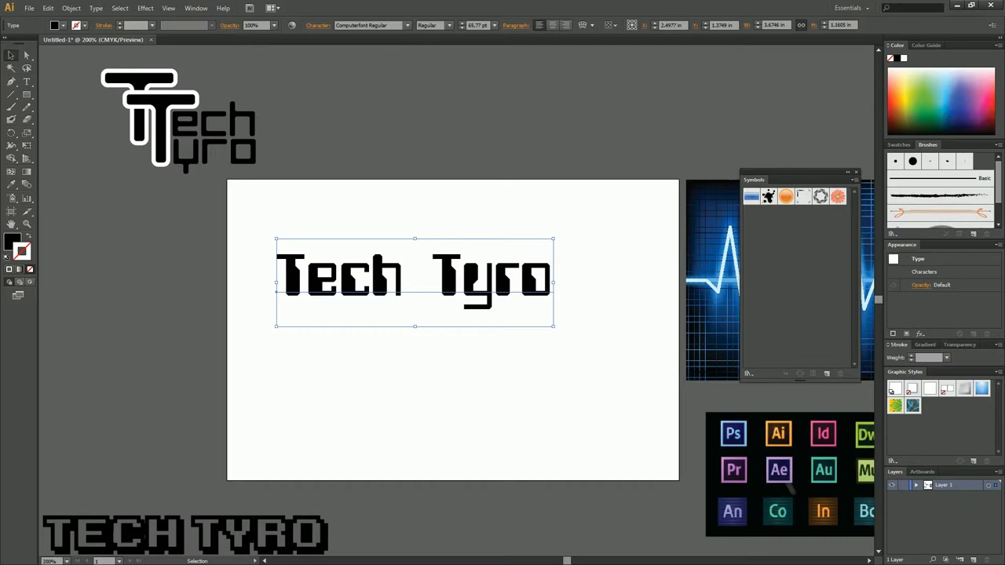
Convert the Computerfont Tech Tyro text to outlines and ungroup its letters
right_click(481, 289)
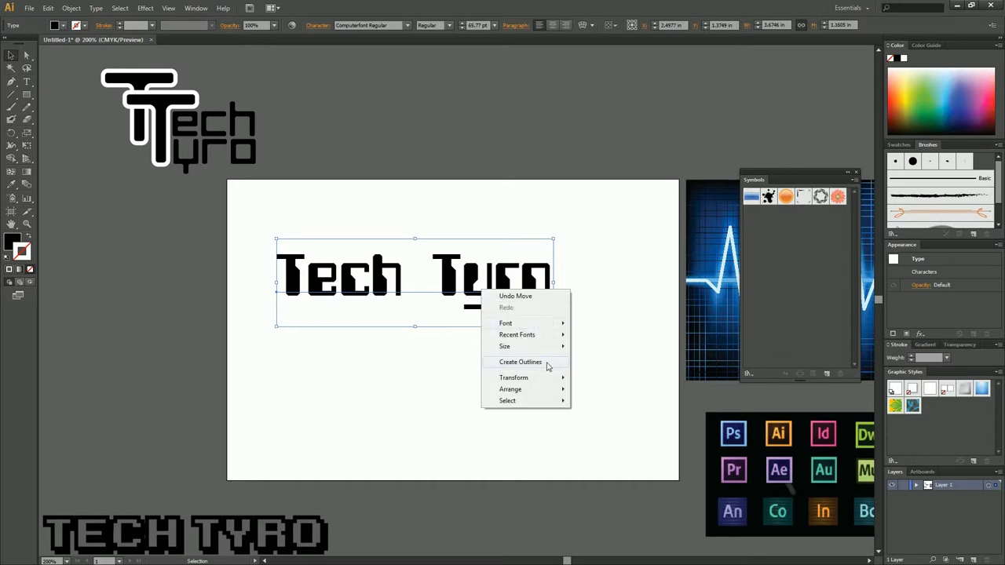
click(547, 362)
drag(583, 349, 462, 272)
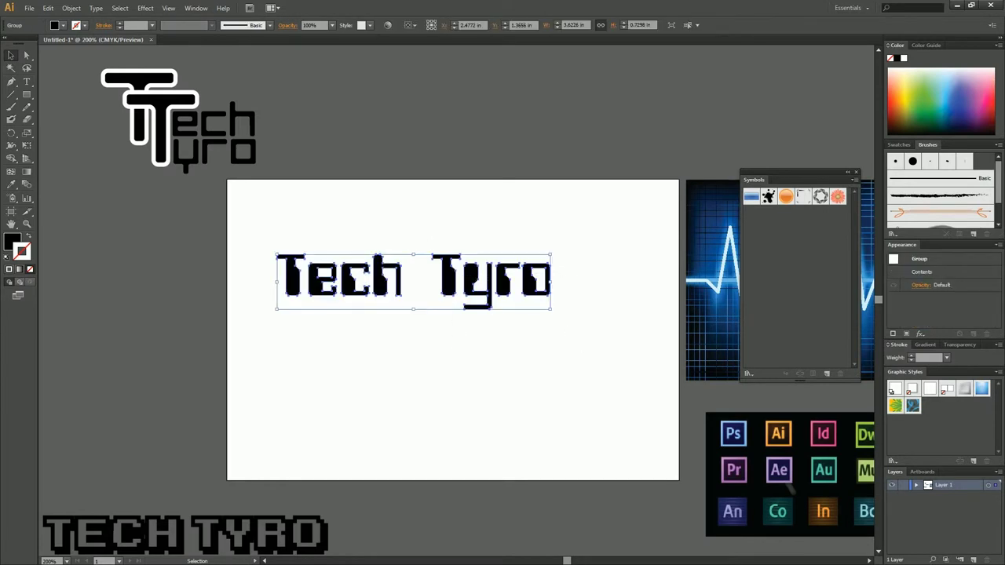
key(ctrl+8)
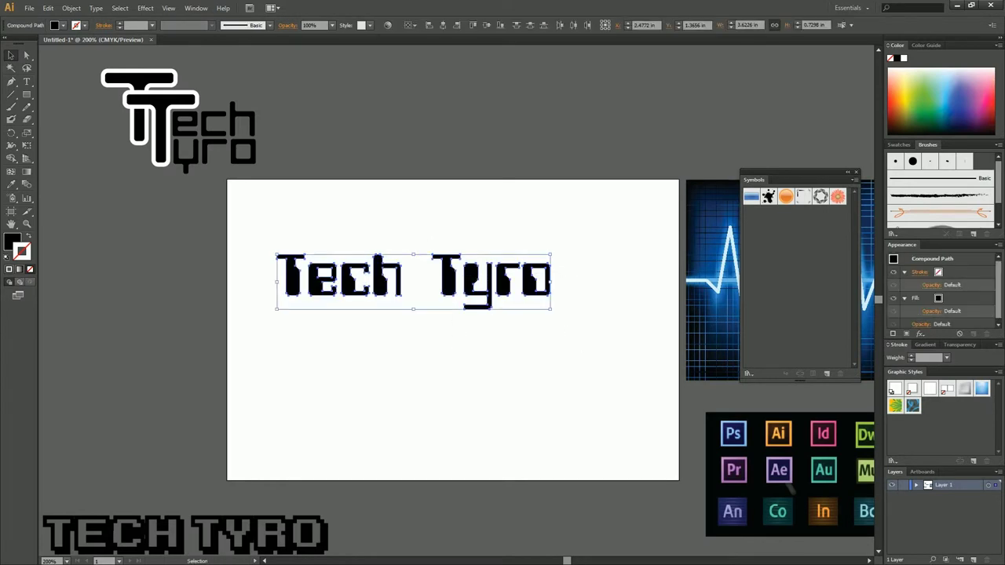
Enlarge both T letters together until each is about 0.52 in wide and 0.78 in tall
key(ctrl+shift+a)
drag(587, 339, 474, 261)
key(ctrl+shift+a)
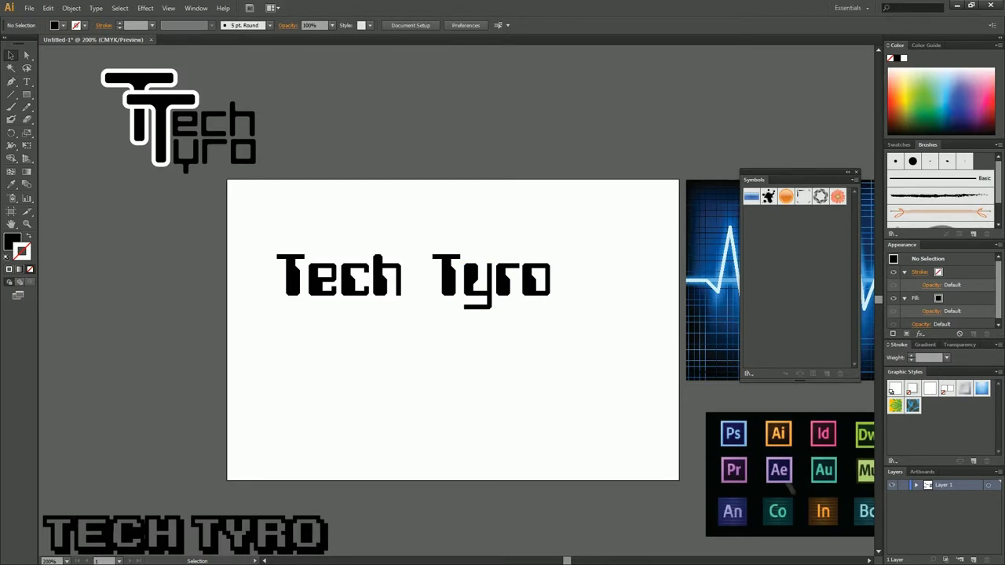
key(a)
click(445, 278)
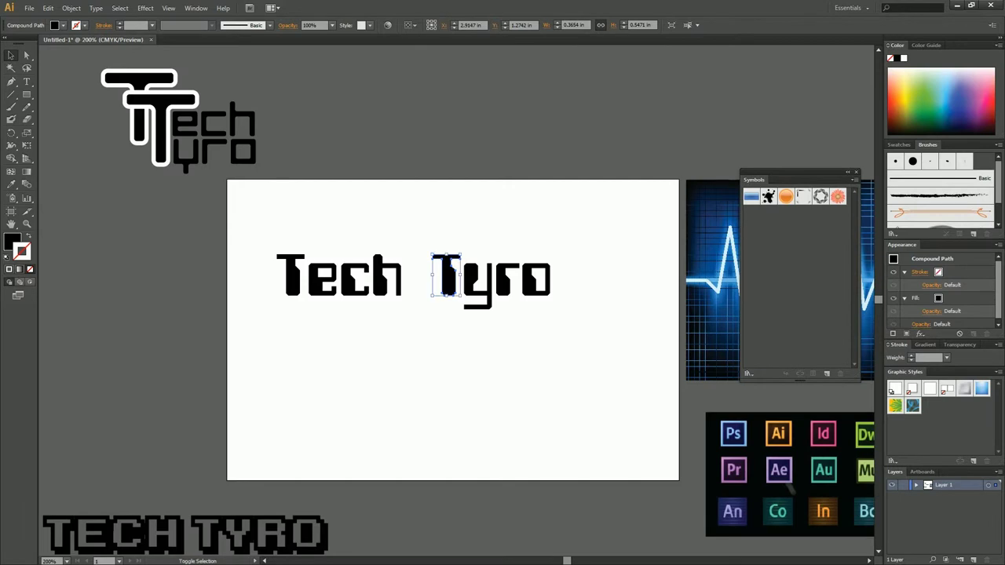
shift+click(292, 274)
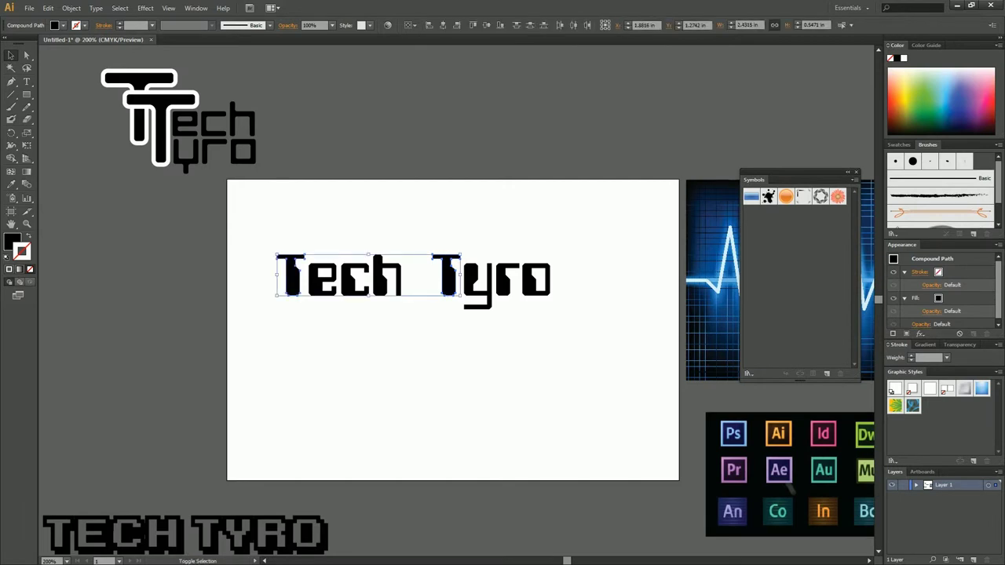
drag(460, 256, 538, 237)
key(ctrl+shift+a)
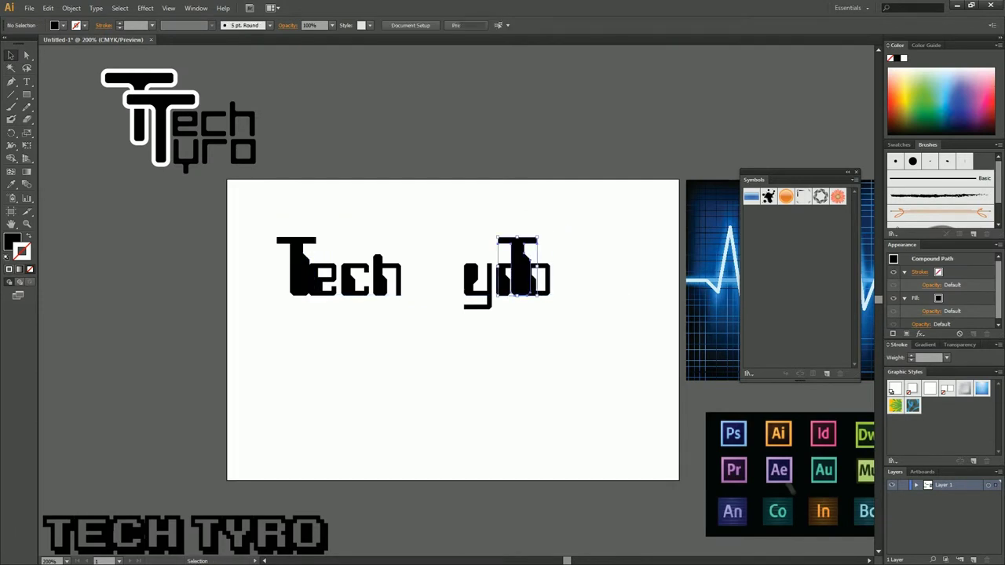
Move the enlarged second T back in front of yro and nudge the first T slightly left of the e
click(520, 259)
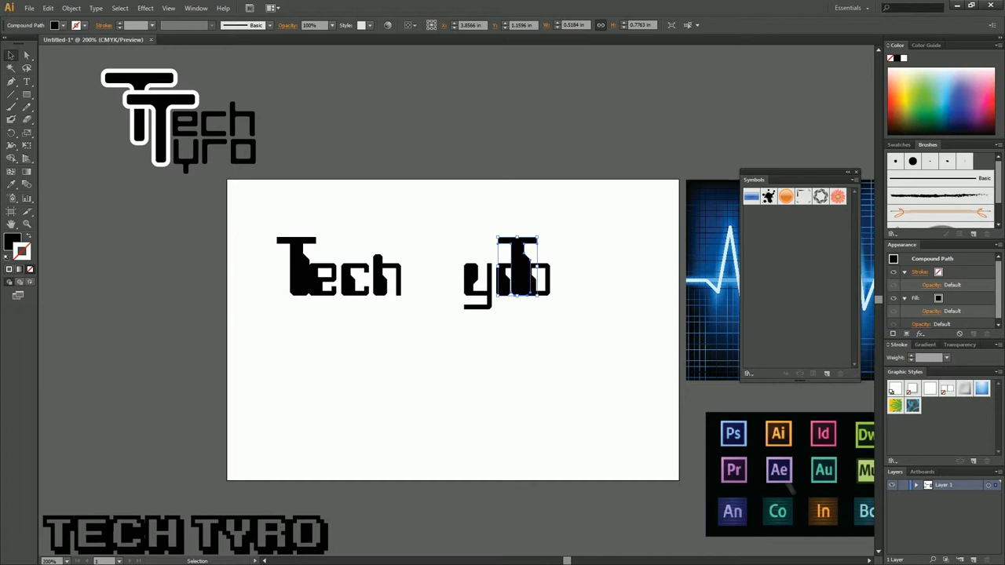
drag(520, 259, 449, 259)
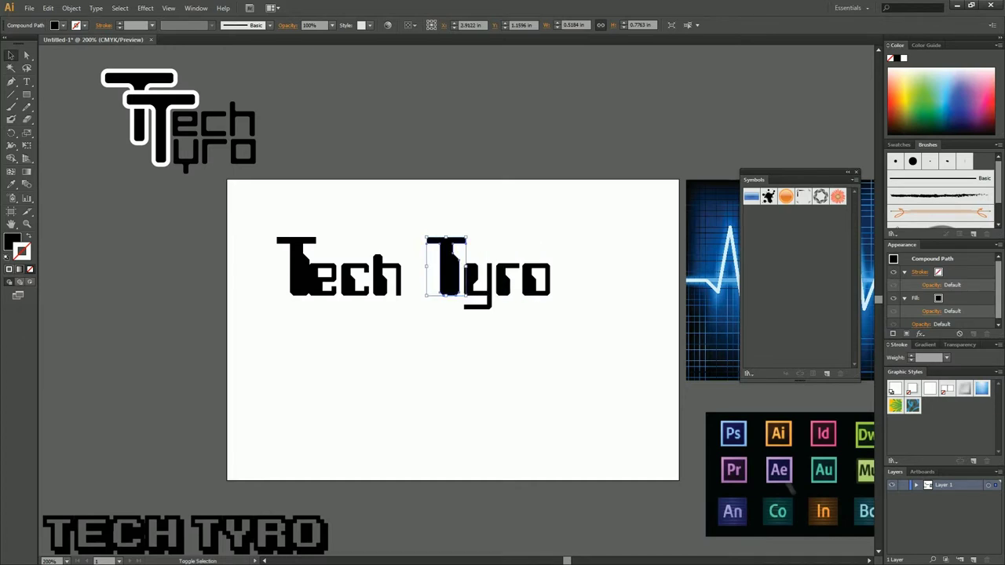
click(297, 267)
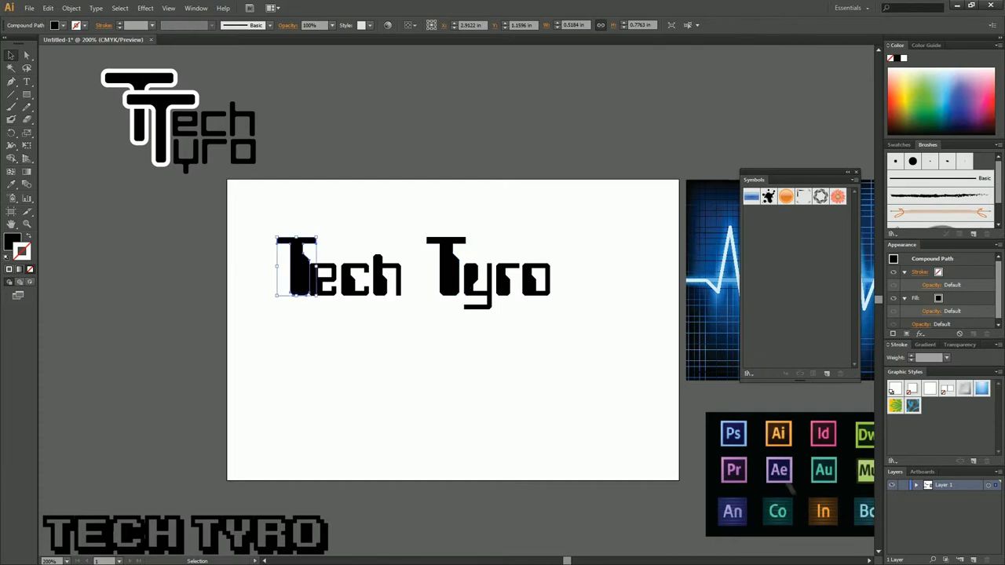
key(Left)
key(Left)
key(Left)
key(Left)
key(ctrl+shift+a)
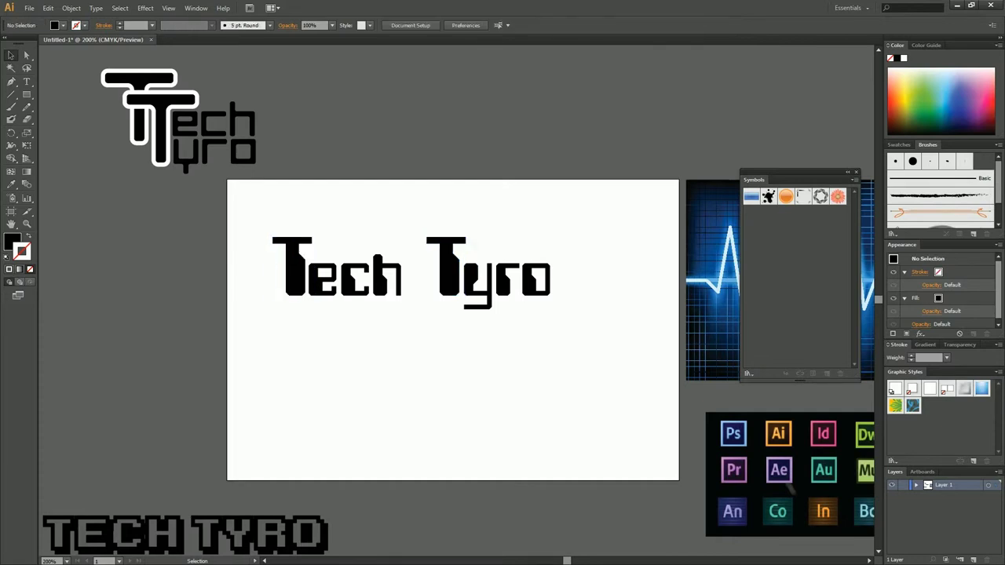
Join the two T crossbars above ech by horizontally centre-aligning the anchor points of their facing ends
key(a)
drag(308, 250, 267, 249)
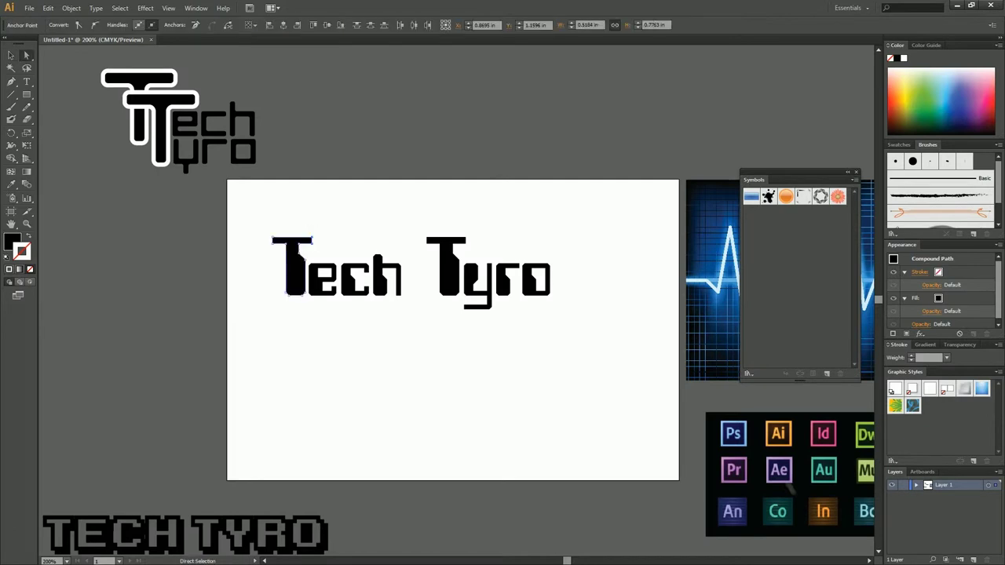
key(ctrl)
drag(414, 228, 431, 247)
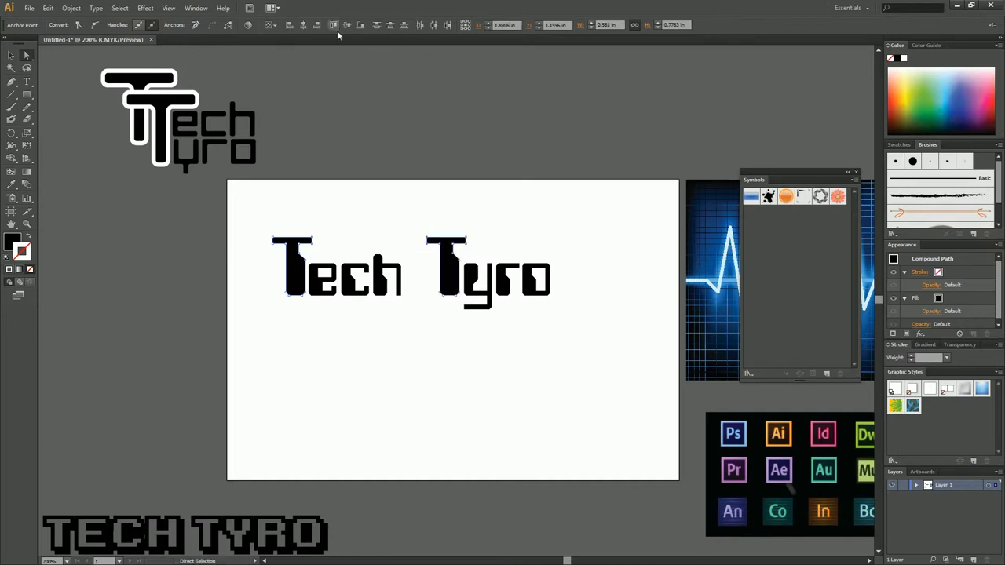
click(306, 26)
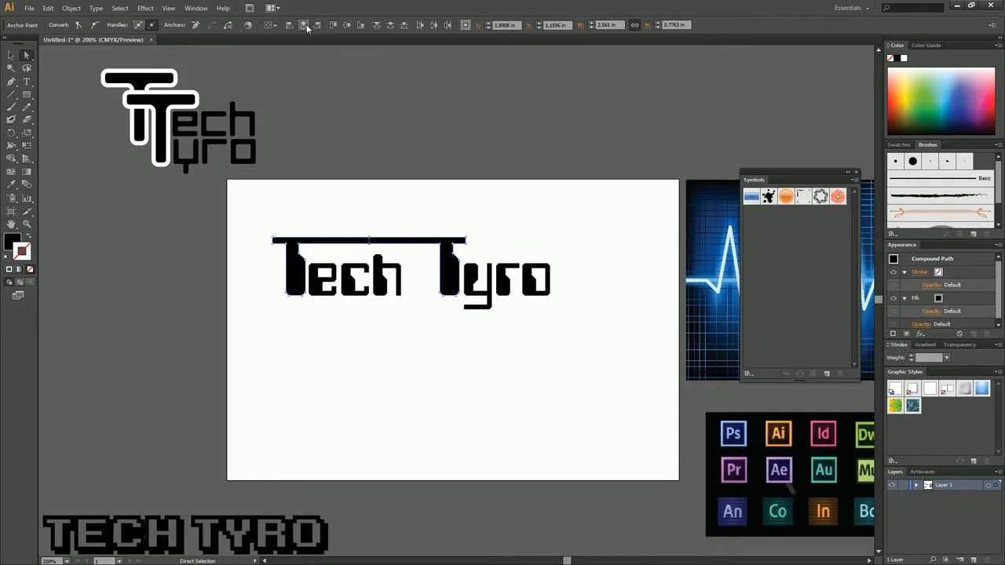
key(ctrl+shift+a)
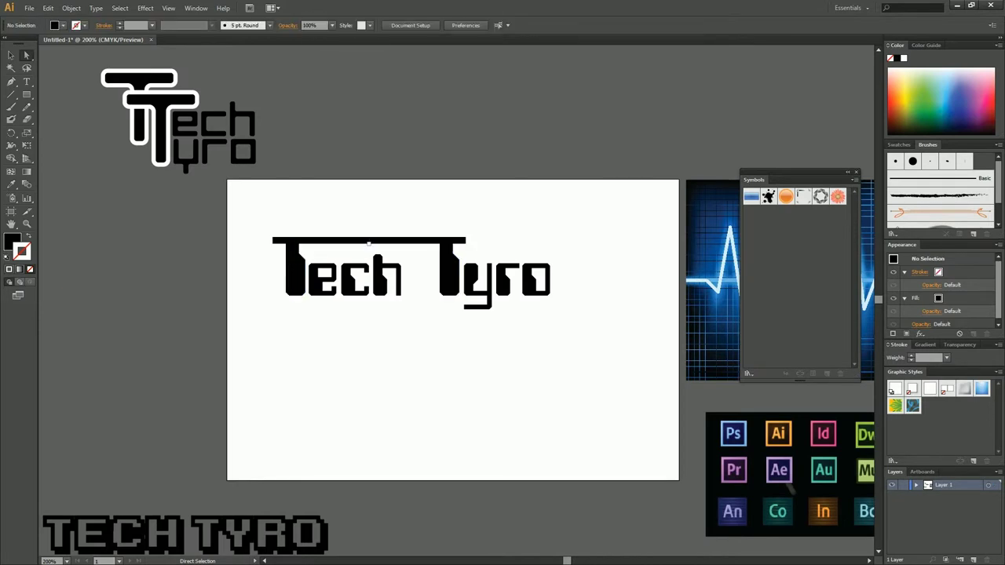
Nudge the second T's two anchor points at the crossbar joint slightly left so the bars overlap at the seam
key(z)
click(374, 253)
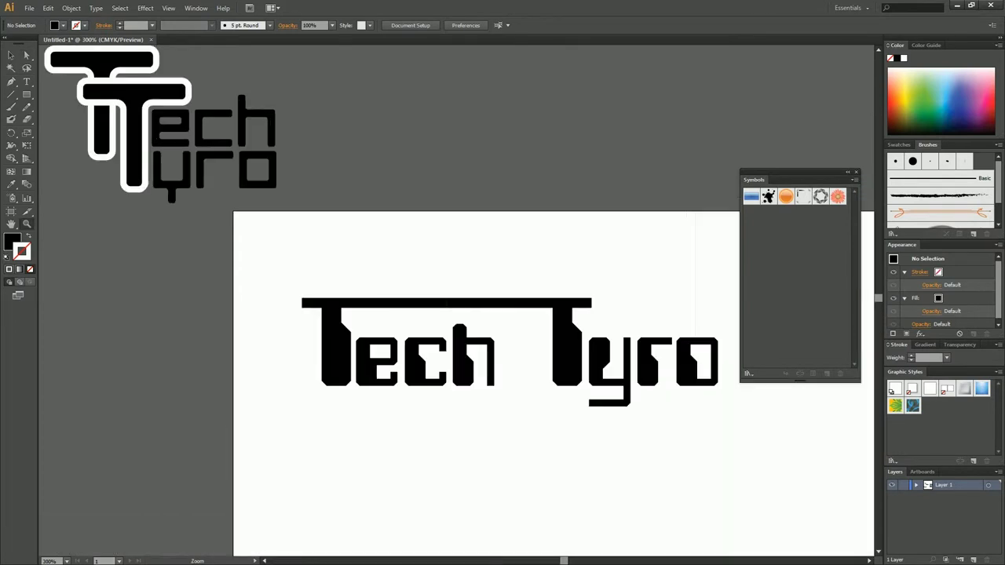
click(447, 331)
click(450, 307)
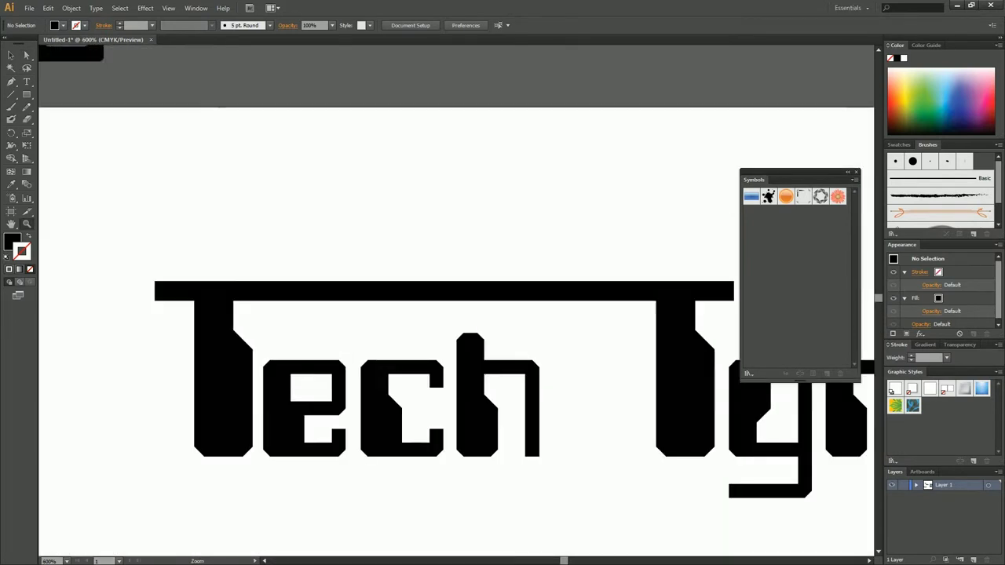
key(a)
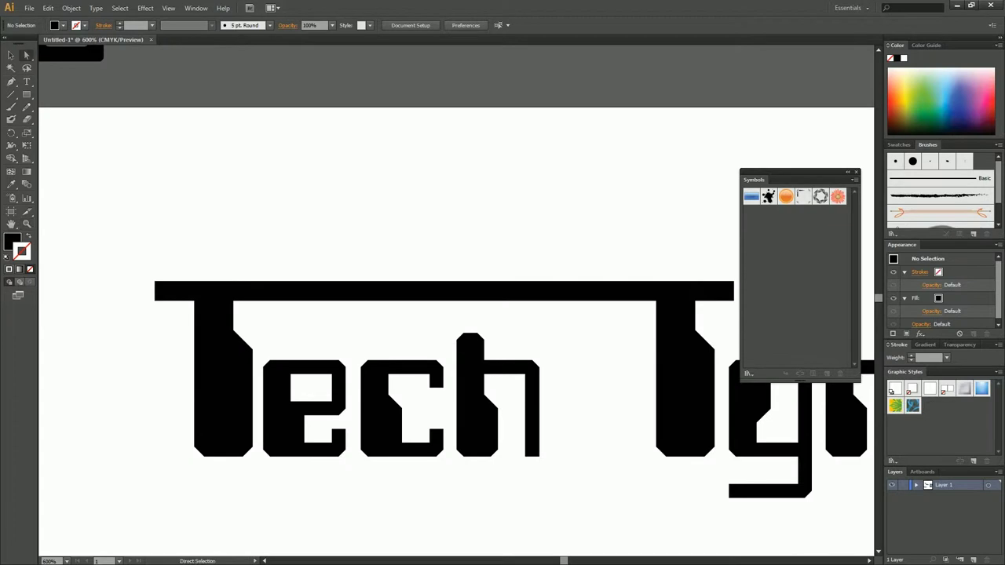
click(444, 282)
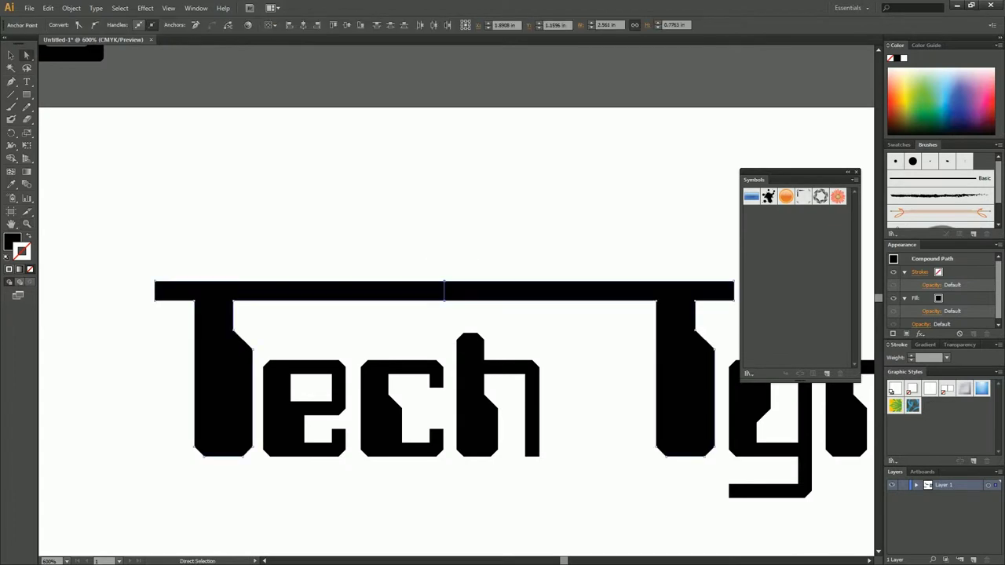
key(ctrl+shift+a)
click(444, 301)
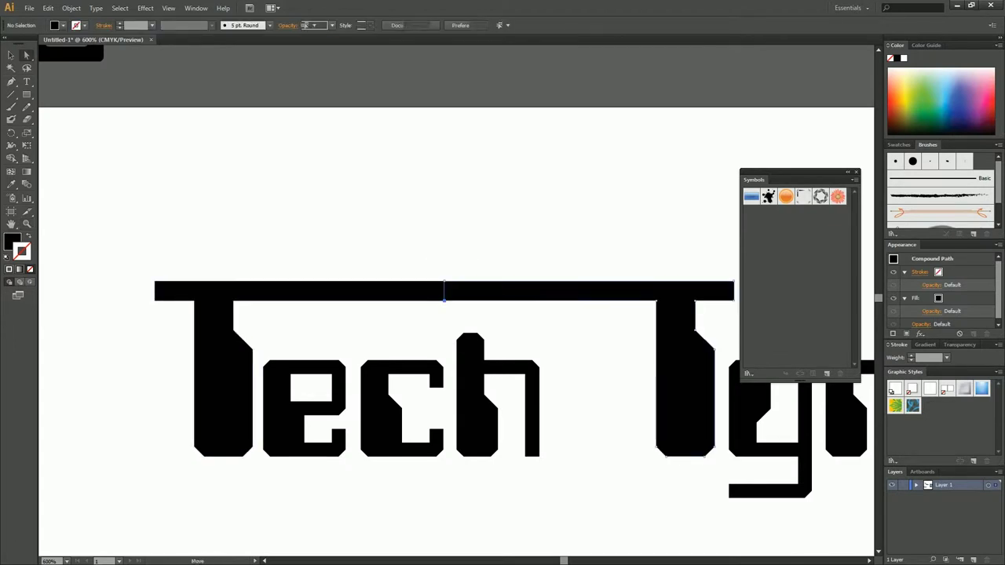
shift+click(444, 281)
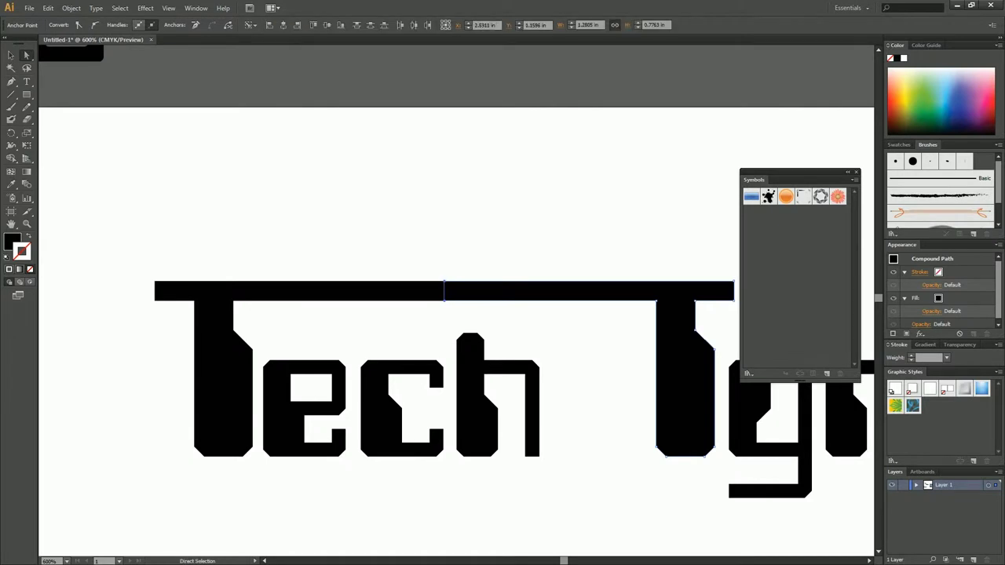
key(Left)
key(ctrl+shift+a)
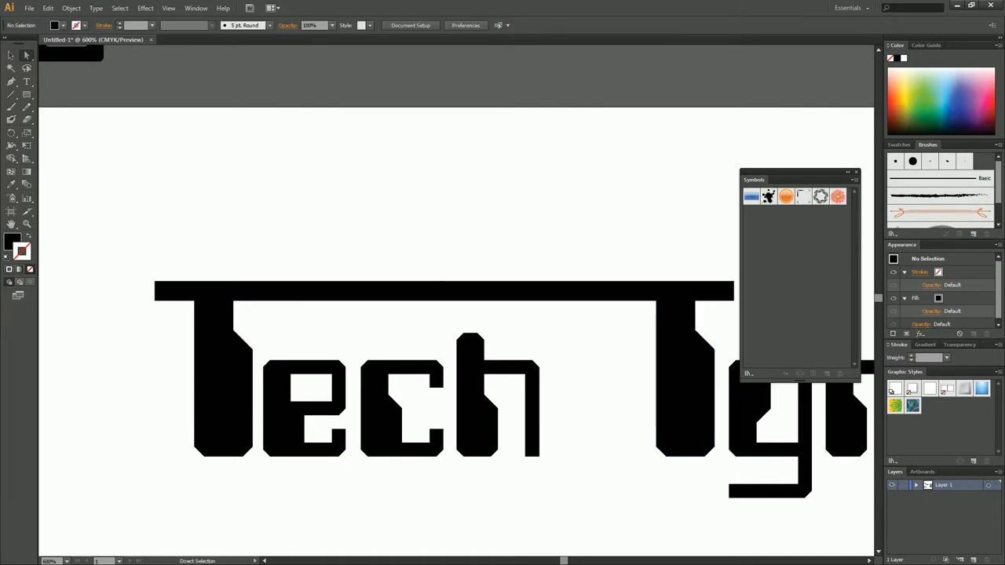
Shift the Tyro letters left toward Tech to narrow the word gap, keeping the second T's crossbar joint in place
key(z)
alt+click(499, 301)
alt+click(499, 301)
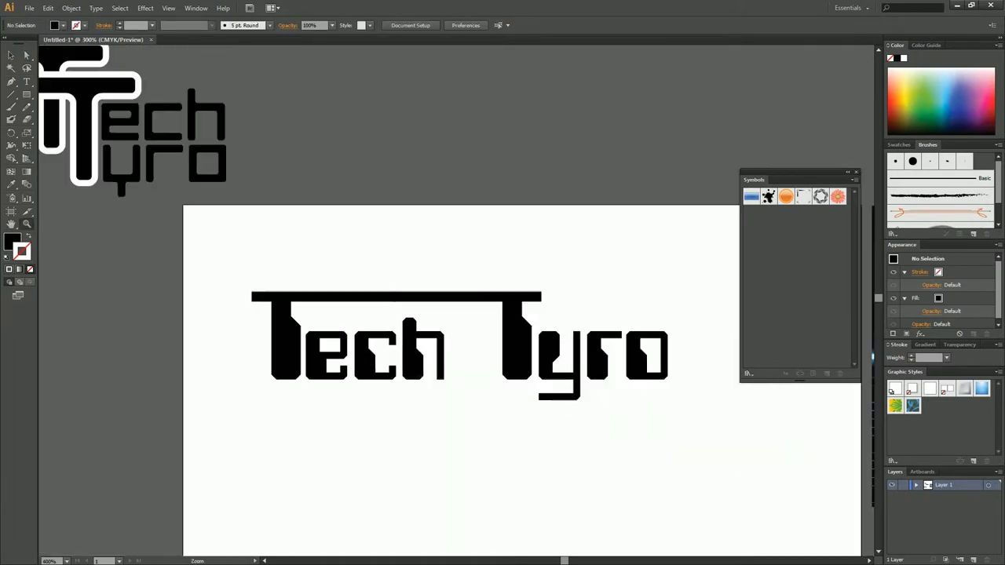
drag(572, 423, 509, 379)
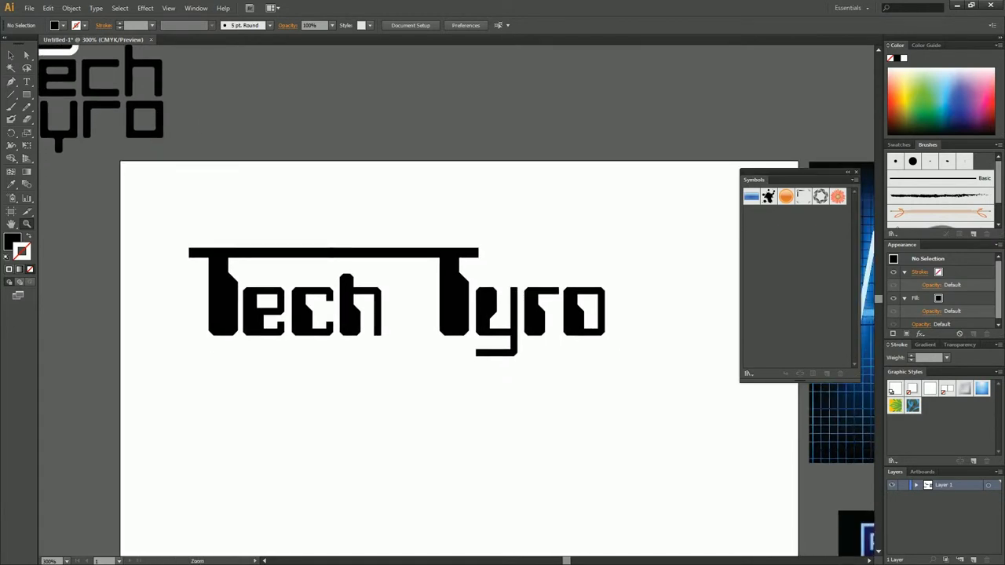
key(a)
drag(404, 218, 625, 377)
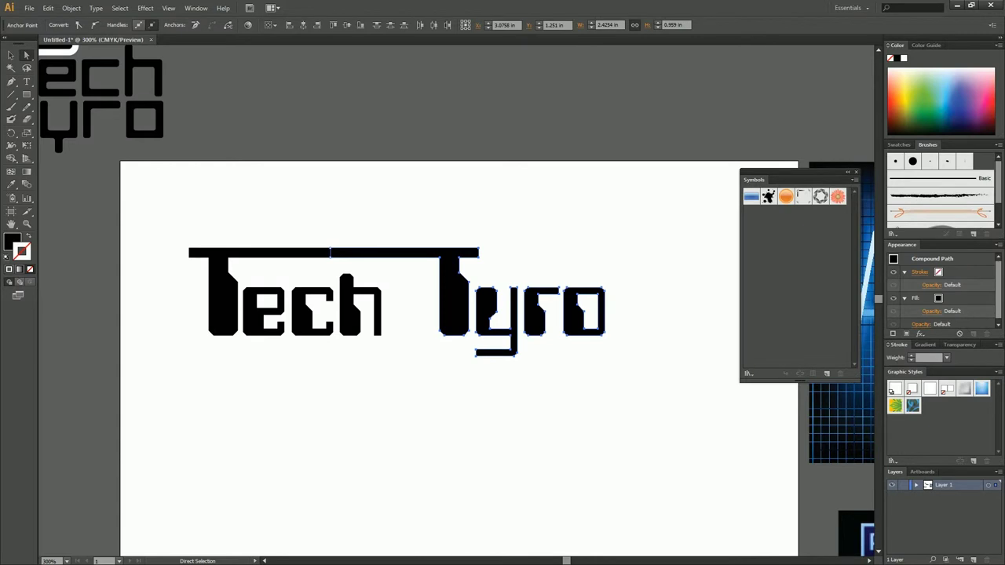
key(Left)
key(Left)
key(Left)
key(Left)
key(Left)
key(Left)
key(Left)
key(Left)
key(Left)
key(Left)
key(Left)
key(Left)
key(Left)
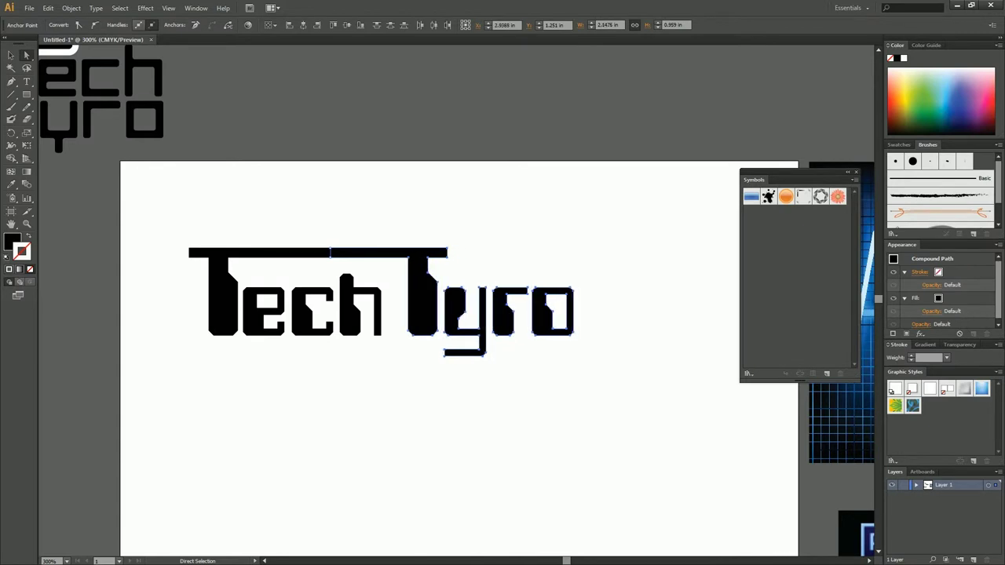
key(ctrl+shift+a)
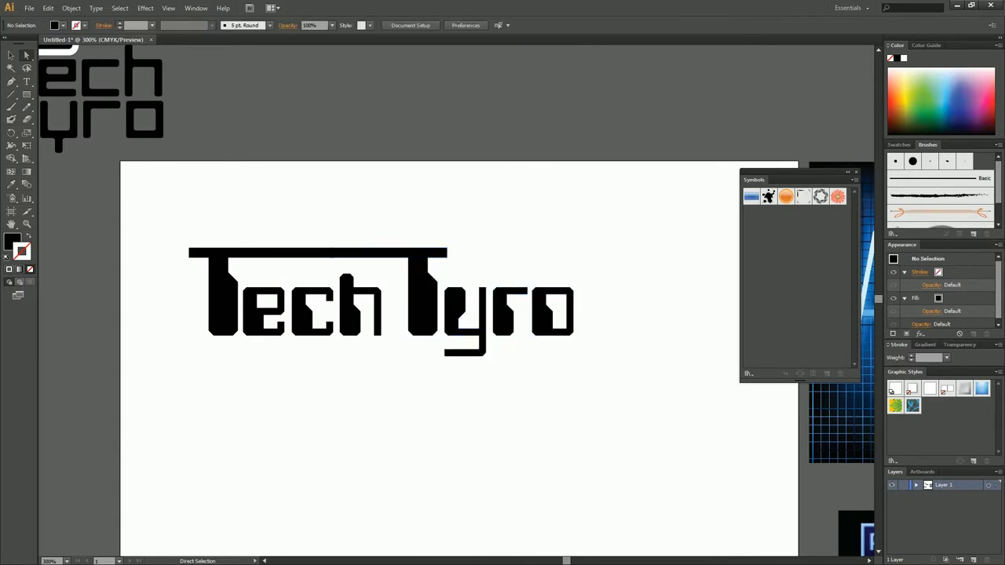
Stretch the end of the y's tail left beneath Tech until it nearly reaches the far end of the top bar
click(444, 353)
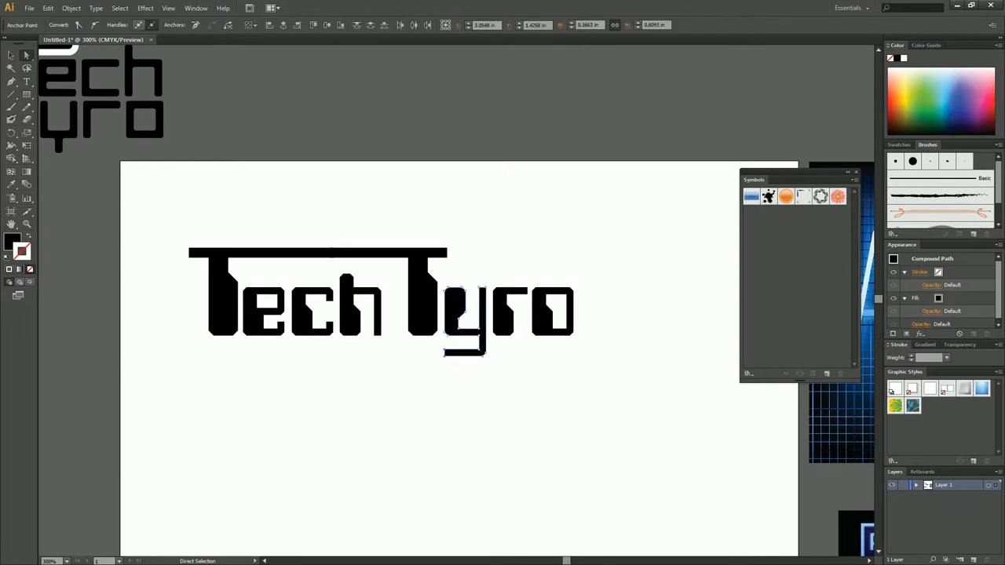
key(Left)
key(Left)
key(Left)
key(Left)
key(Left)
key(Left)
key(Left)
key(Left)
key(Left)
key(Left)
key(Left)
key(Left)
key(Left)
key(Left)
key(Left)
key(Left)
key(Left)
key(Left)
key(Left)
key(Left)
key(Left)
key(Left)
key(Left)
key(Left)
key(Left)
key(Left)
key(Left)
key(Left)
key(Left)
key(Left)
key(Left)
key(Left)
key(Left)
key(Left)
key(Left)
key(Left)
key(Left)
key(Left)
key(Left)
key(Left)
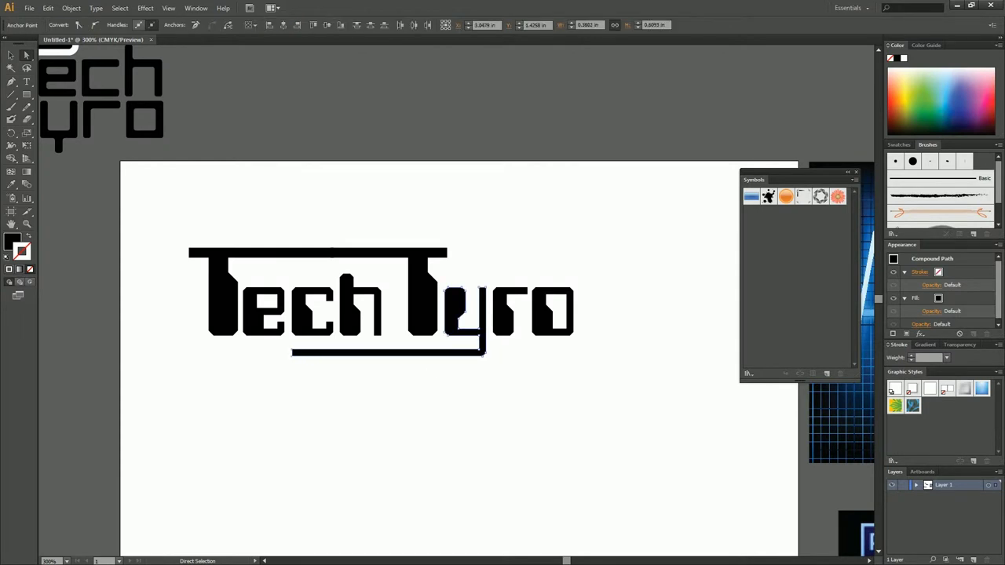
key(Left)
key(Left)
key(Left)
key(Left)
key(Left)
key(Left)
key(Left)
key(Left)
key(Left)
key(Left)
key(Left)
key(Left)
key(Left)
key(Left)
key(Left)
key(Left)
key(Left)
key(Left)
key(Left)
key(Left)
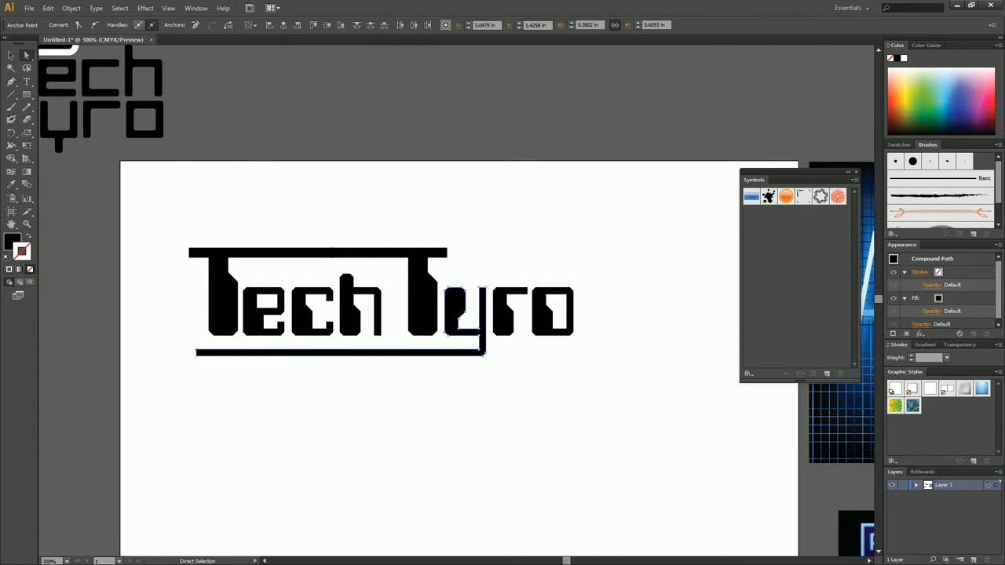
Fine-tune the y tail's end and horizontally centre-align it with the left end of the first T's crossbar
key(Left)
key(Left)
key(Right)
drag(162, 227, 200, 366)
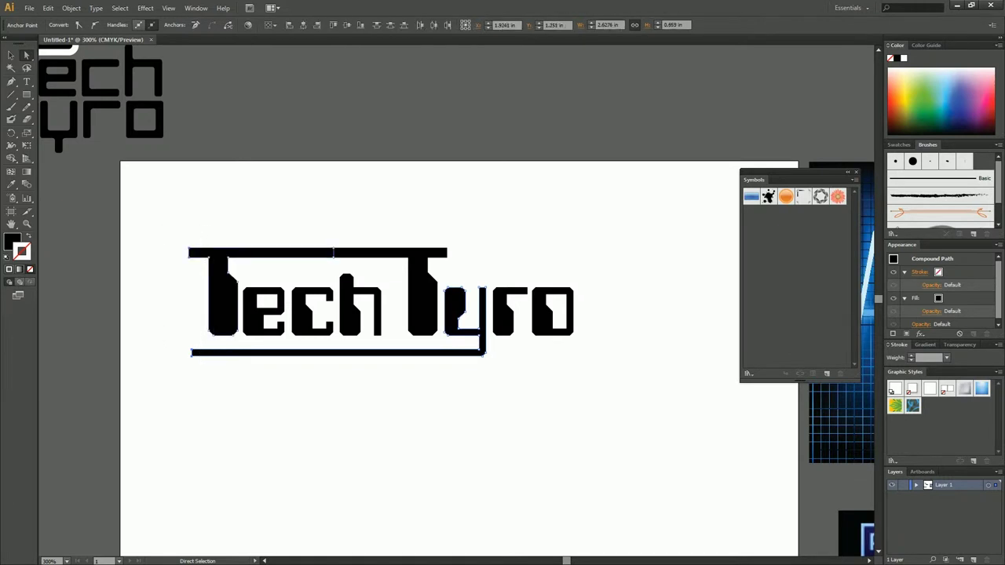
click(304, 24)
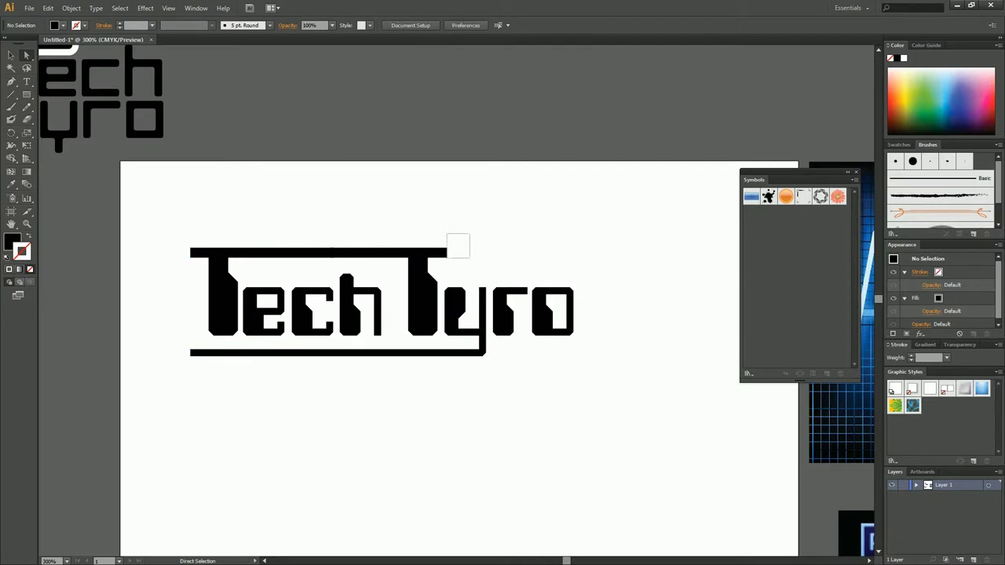
Extend the second T's crossbar right over yro and horizontally centre-align its end with the right edge of the o
click(428, 267)
drag(447, 252, 572, 353)
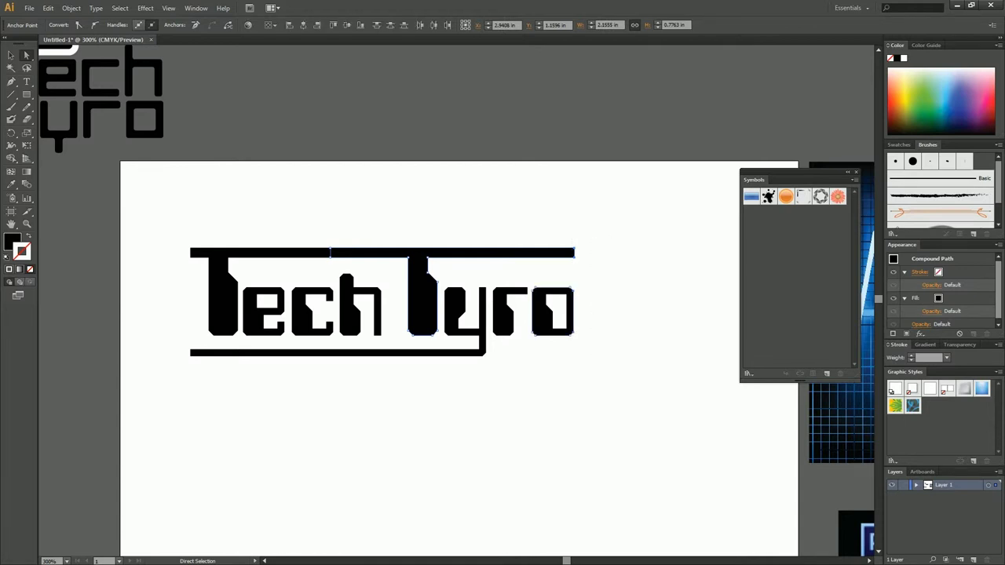
click(303, 25)
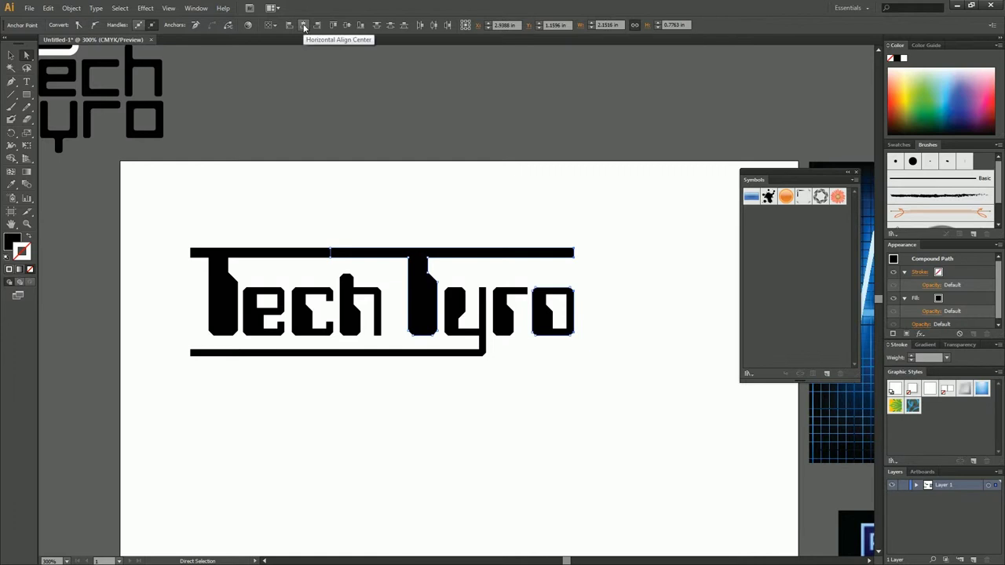
key(ctrl+shift+a)
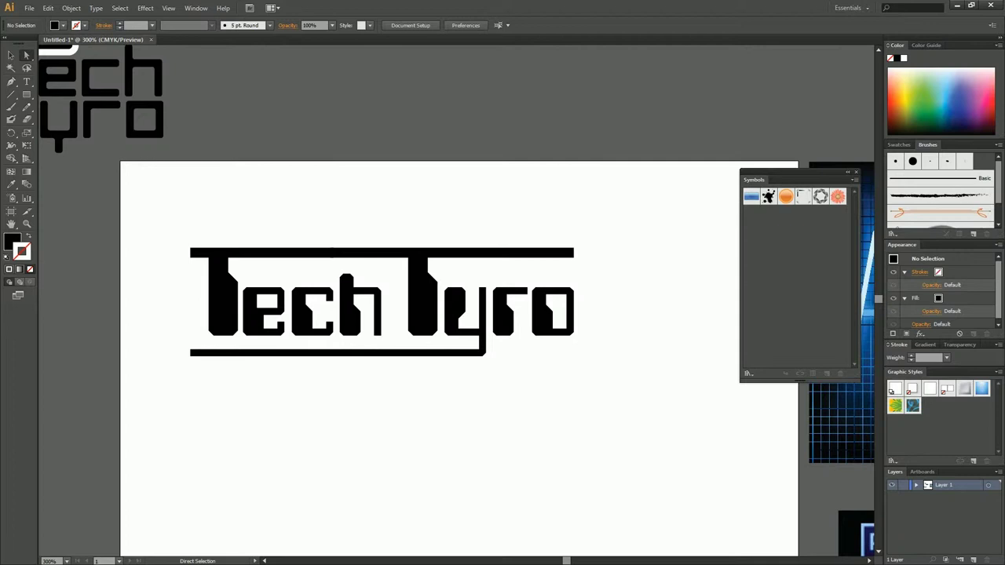
Delete the bevel anchor points at the top of the h's stem to give it a flat, square top
click(350, 314)
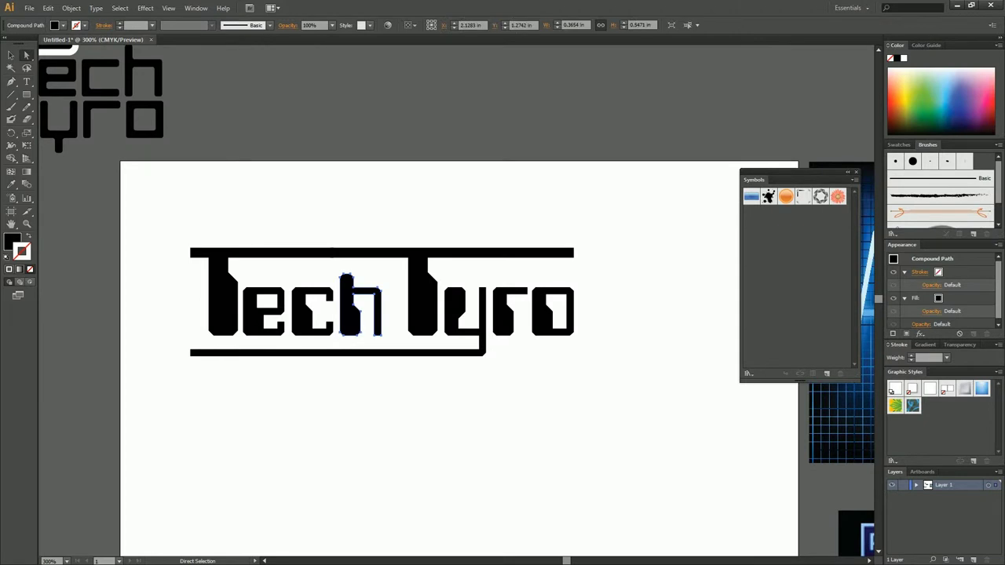
key(p)
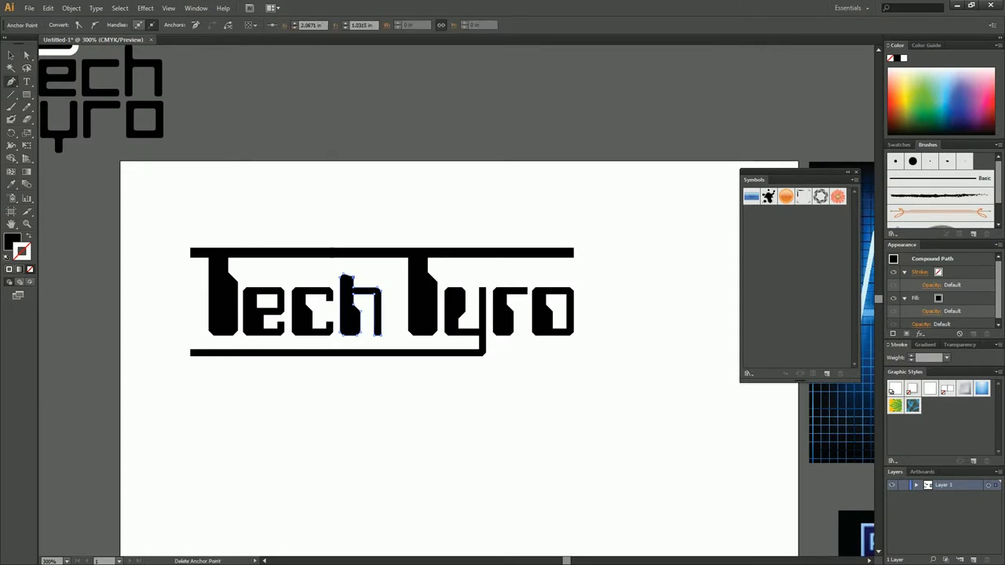
key(p)
key(a)
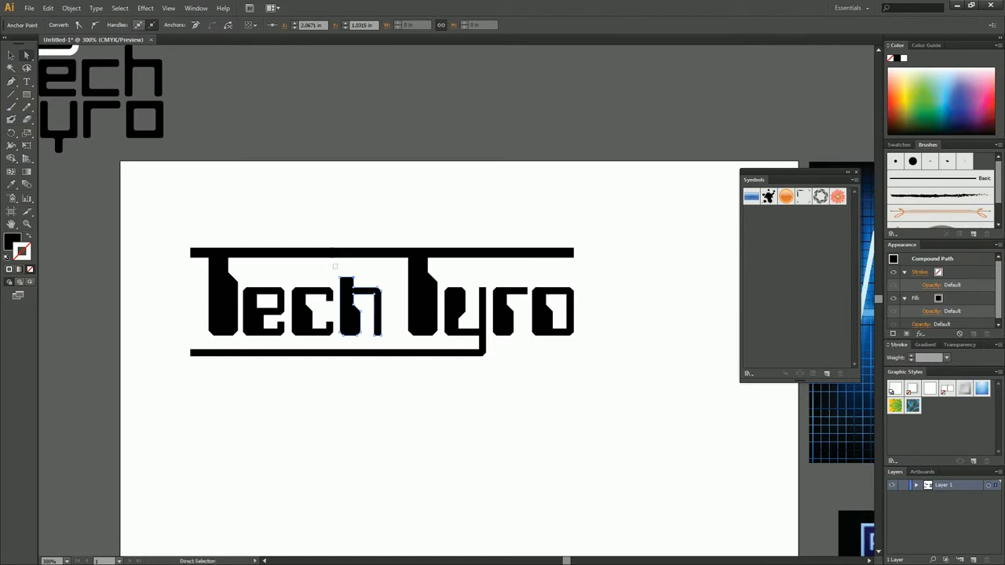
Raise the flat top of the h's stem to just beneath the top bar, leaving a thin gap
click(355, 277)
key(Up)
key(Up)
key(Up)
key(Up)
key(Up)
key(Up)
key(Up)
key(Up)
key(Up)
key(Up)
key(Up)
key(Up)
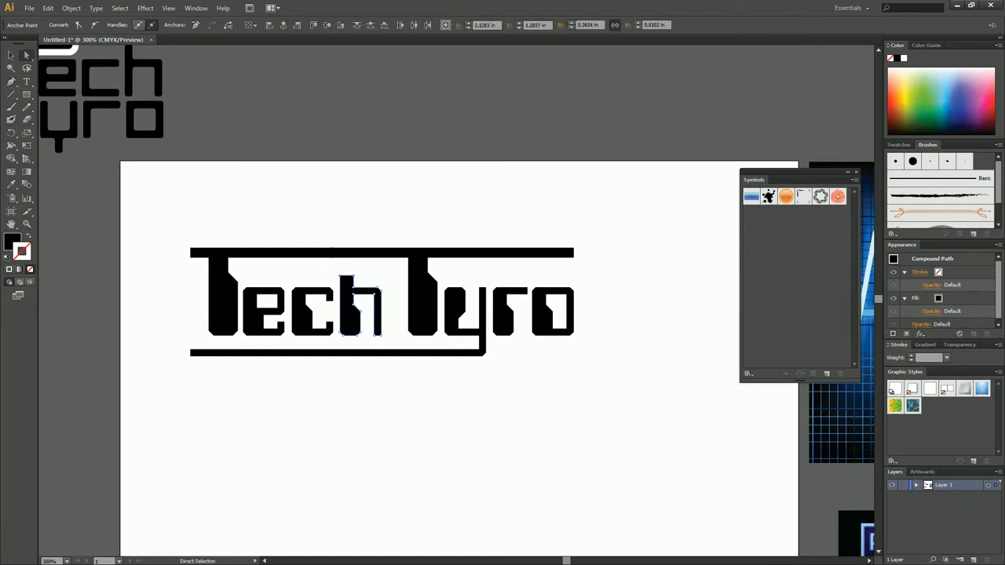
key(Down)
key(ctrl+shift+a)
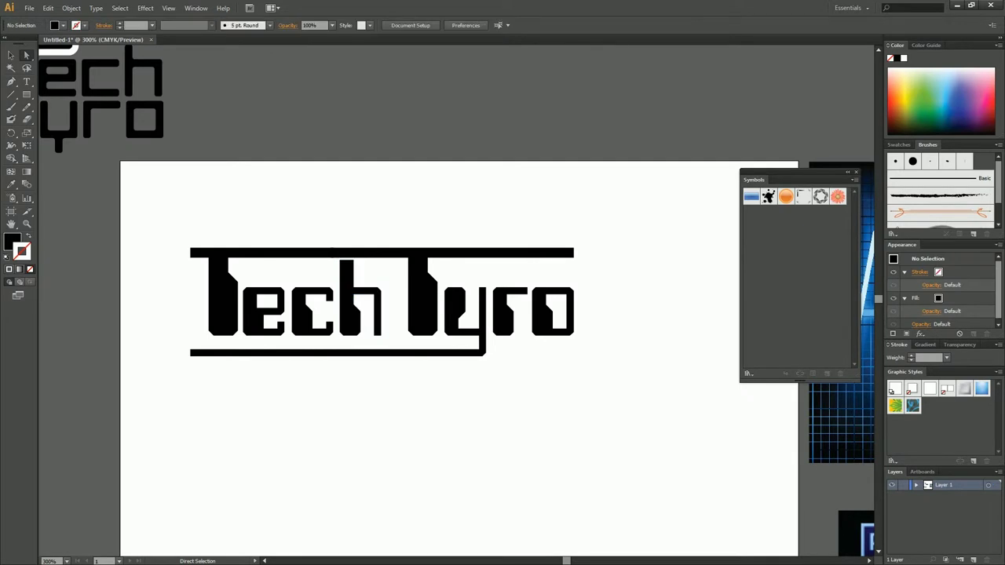
Extend the c's terminals toward each other to leave only a narrow opening between them
click(328, 303)
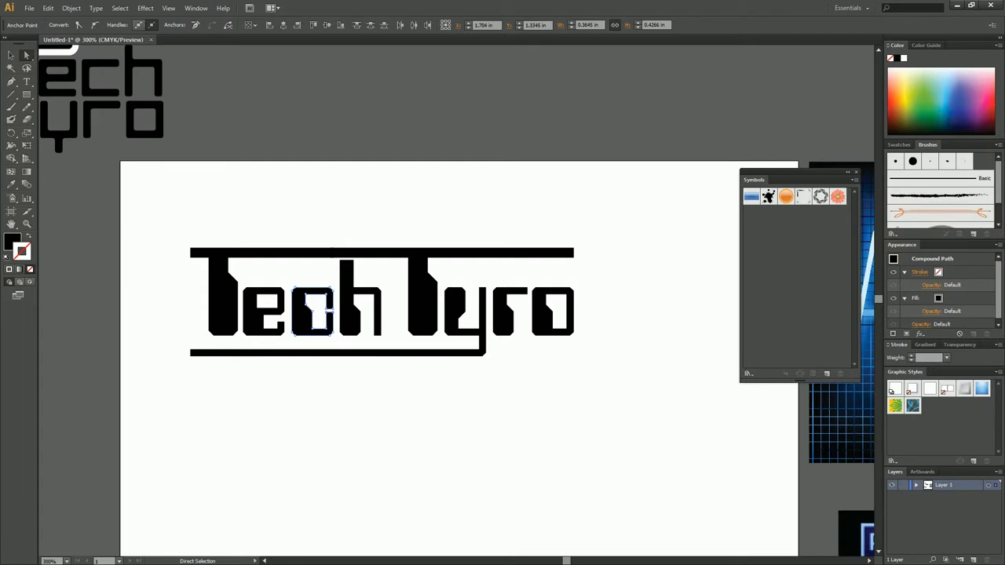
key(ctrl+shift+a)
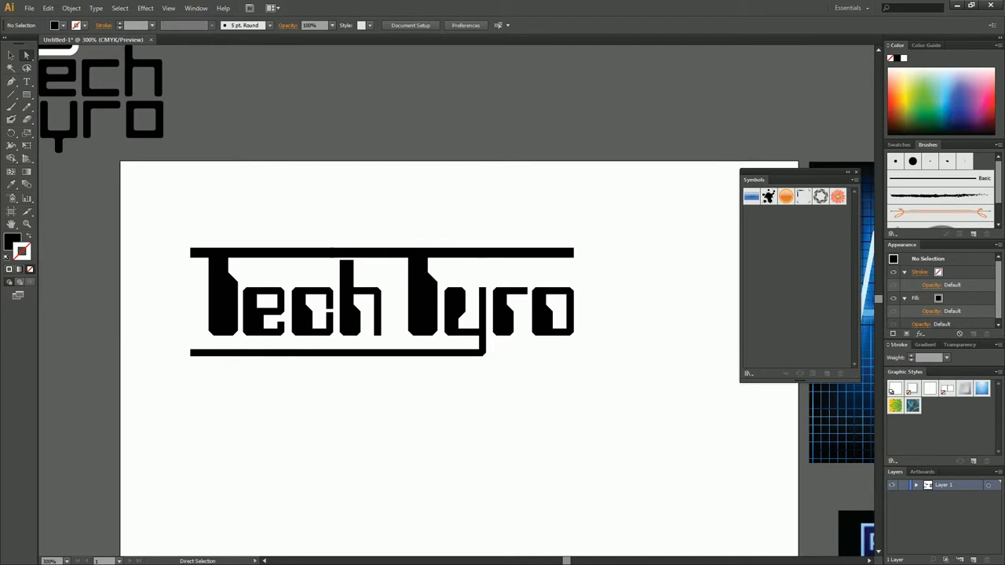
Reshape the e's lower terminal to narrow its opening, vertically centre-aligning the terminal's anchor points to keep the edge level
click(280, 313)
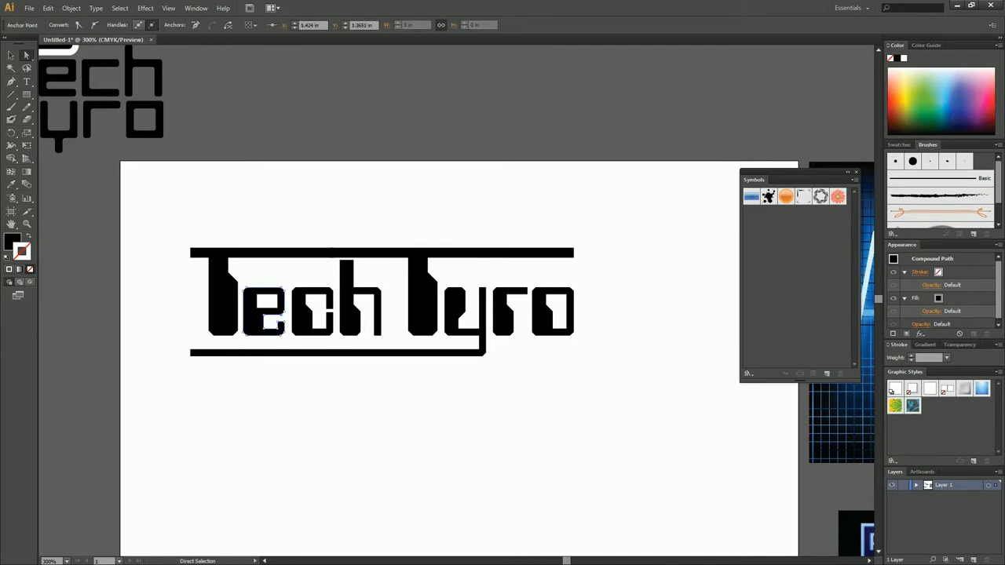
key(p)
key(plus)
click(282, 318)
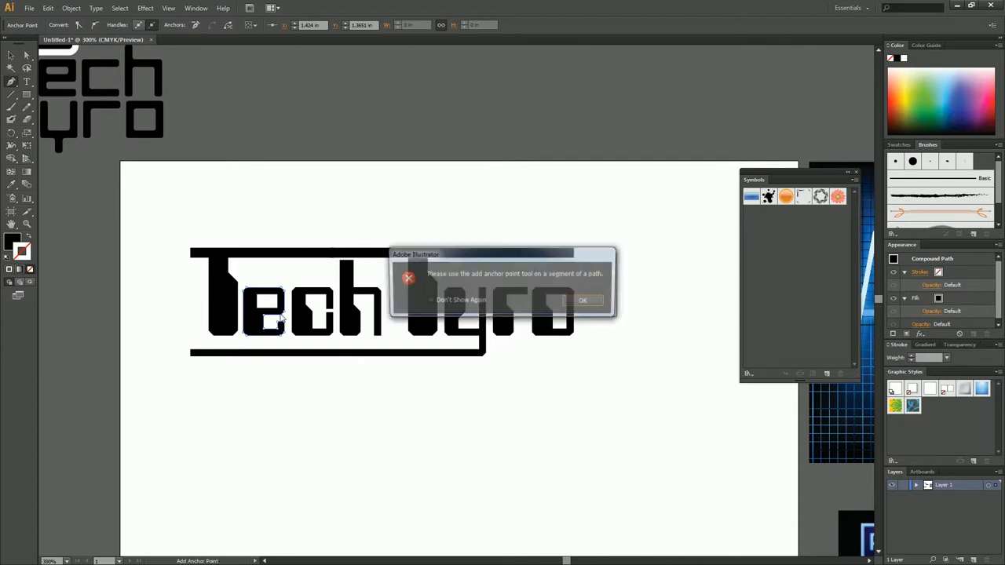
click(581, 301)
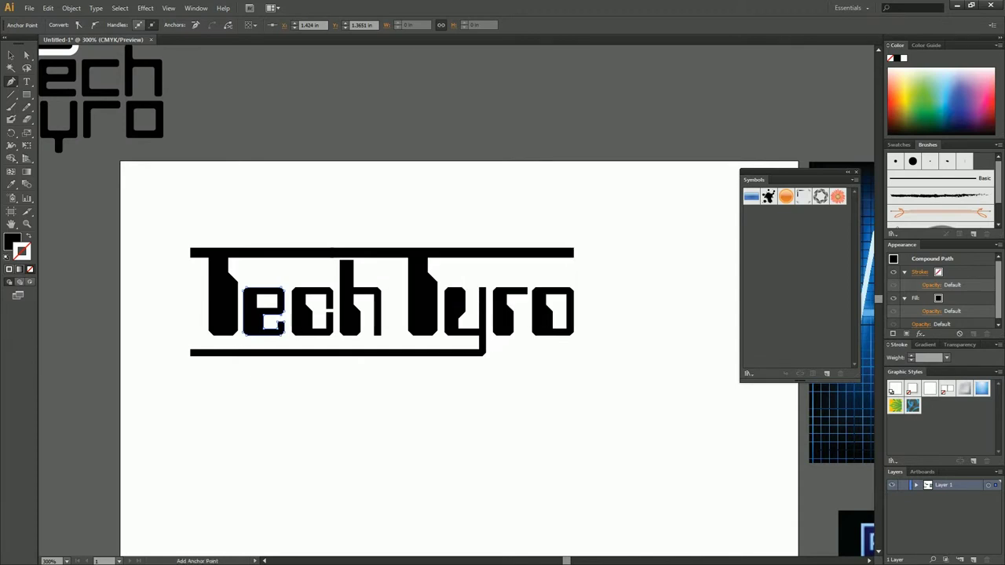
key(p)
key(a)
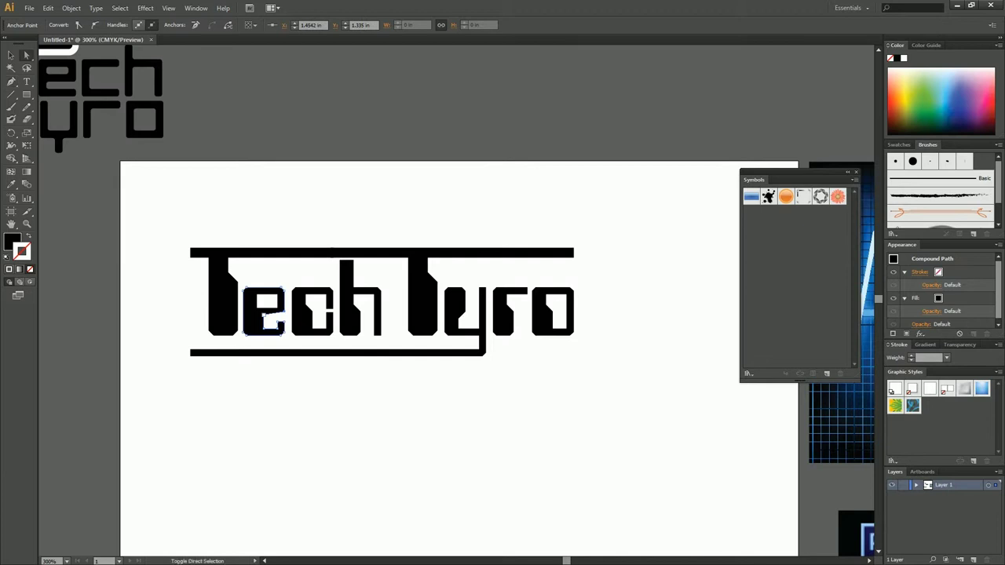
shift+click(261, 314)
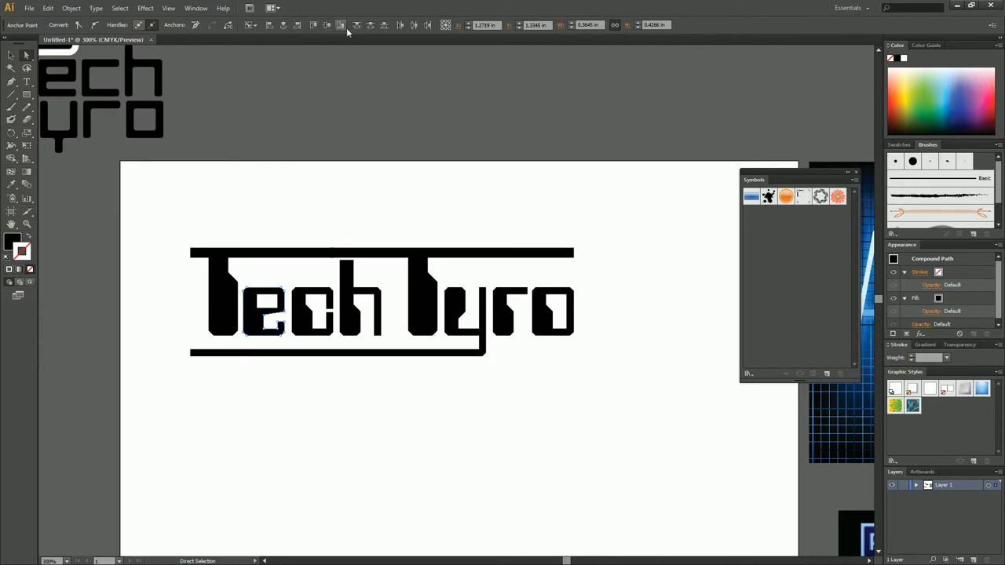
click(327, 26)
key(ctrl+shift+a)
click(281, 320)
key(ctrl+shift+a)
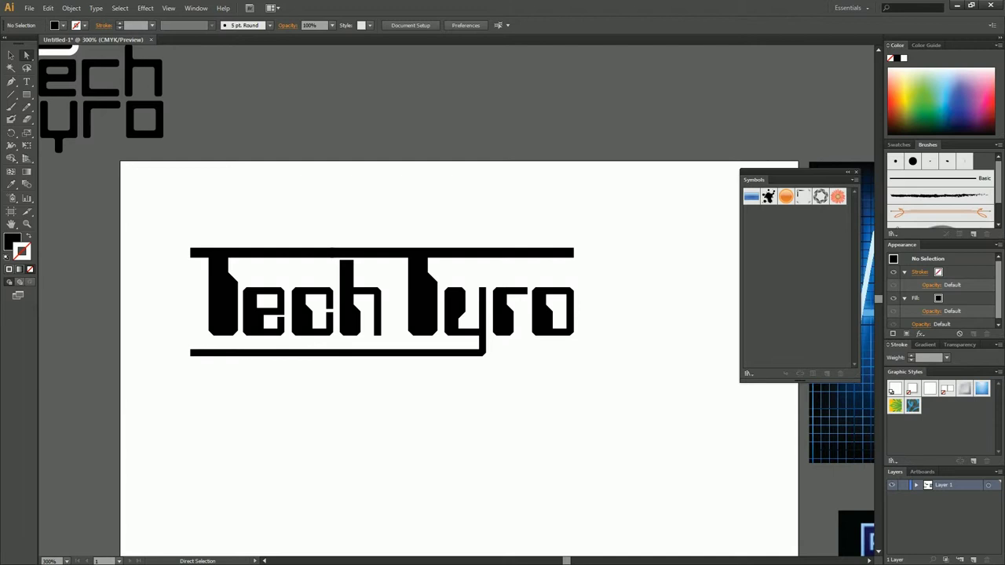
Lower the end of the h's thin leg to just above the bottom bar, leaving a narrow gap
click(373, 336)
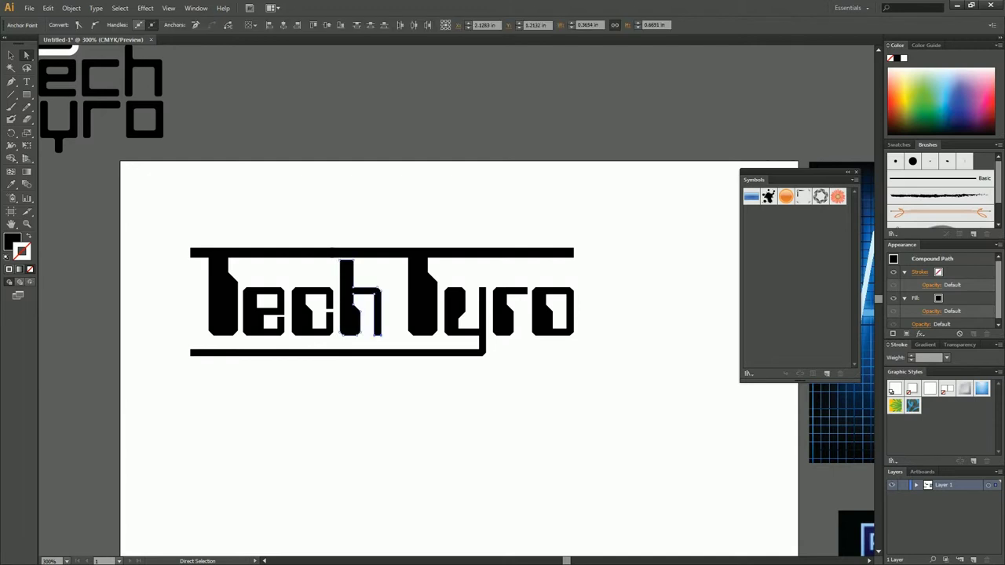
key(Down)
key(Down)
key(Down)
key(Down)
key(Down)
key(Down)
key(Down)
key(ctrl+shift+a)
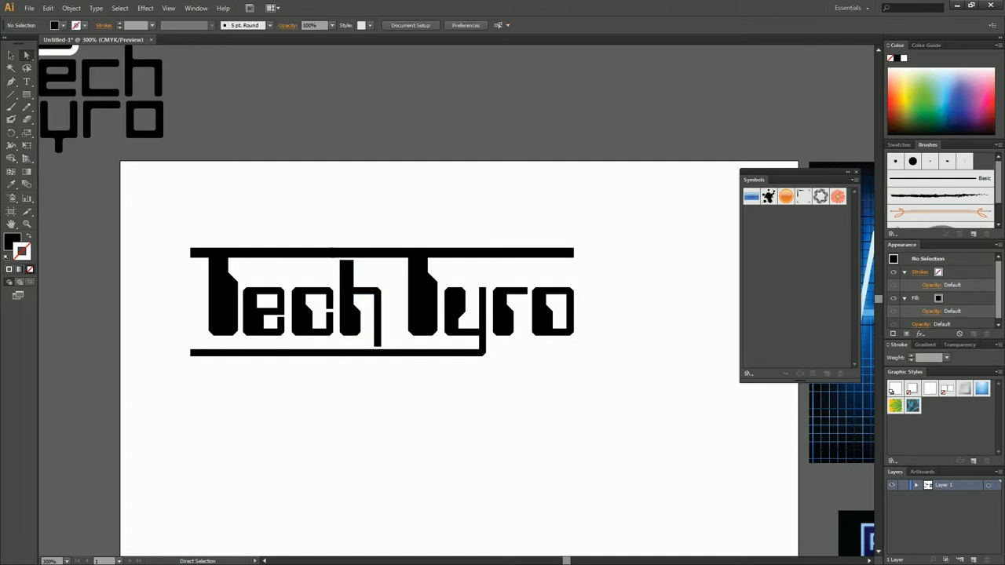
Raise the top of the y's long stem to just beneath the top bar
click(482, 286)
key(Down)
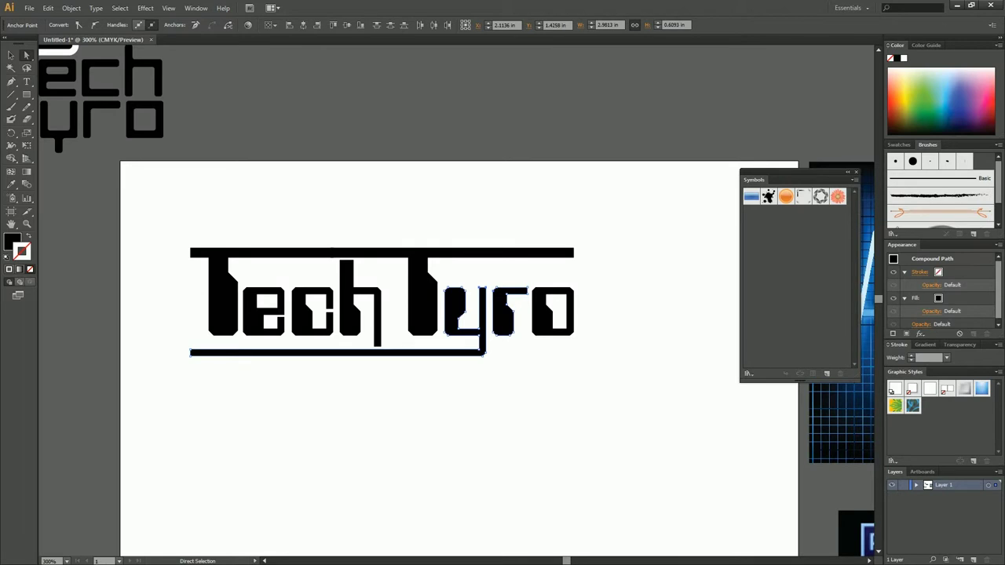
drag(473, 283, 482, 260)
key(Up)
key(Up)
key(Up)
key(Up)
key(Up)
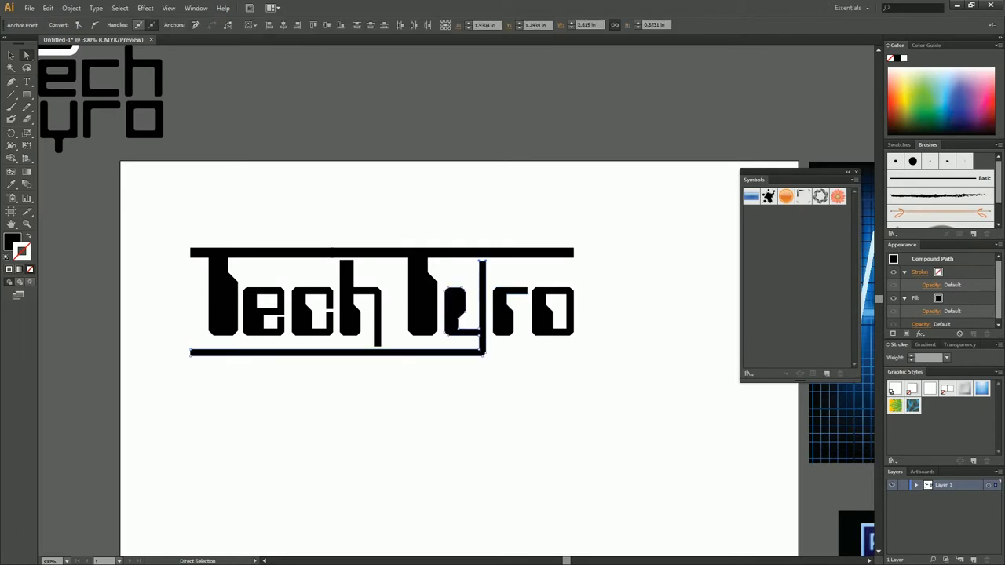
Vertically align the top of the y's stem with the top of the h's stem
key(ctrl)
shift+click(353, 260)
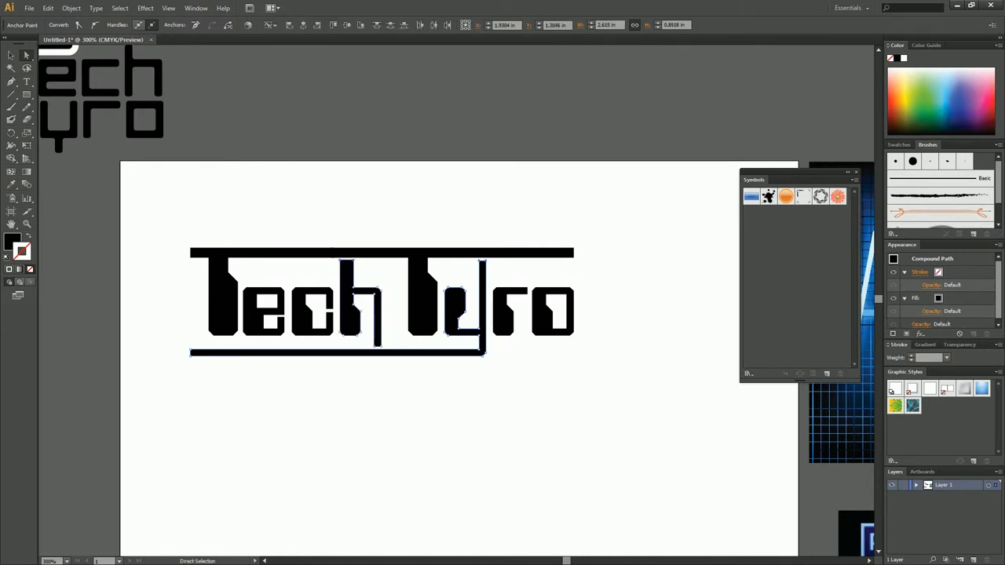
click(359, 26)
key(ctrl+shift+a)
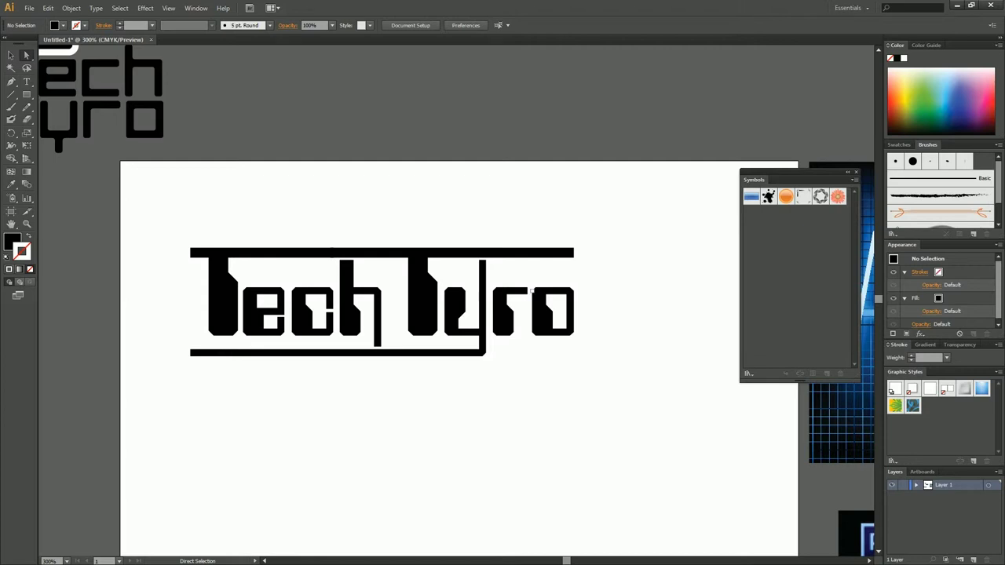
Square off the o's upper-left corner, horizontally centre-align its left-side anchor points and nudge them slightly left
click(534, 288)
key(p)
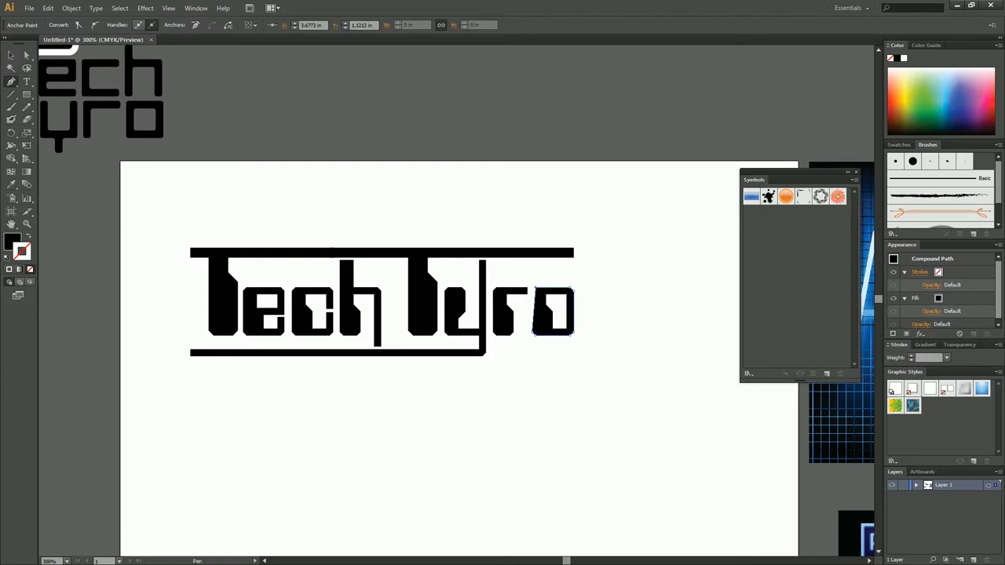
key(a)
shift+click(535, 289)
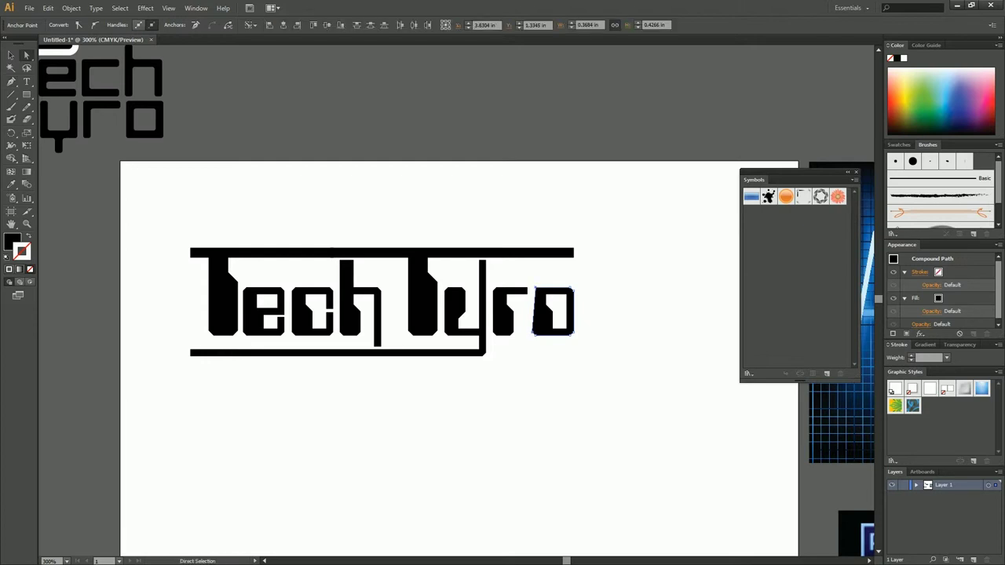
click(283, 27)
key(Left)
key(Left)
click(528, 288)
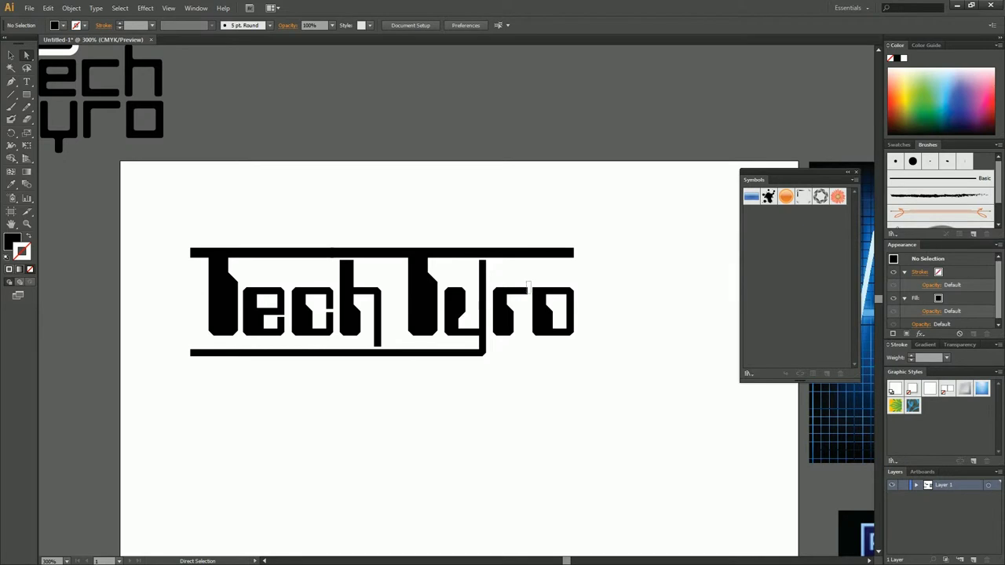
click(528, 287)
key(ctrl+shift+a)
Add an anchor point on the right side of the y's stem, a bar's thickness below its top
click(457, 311)
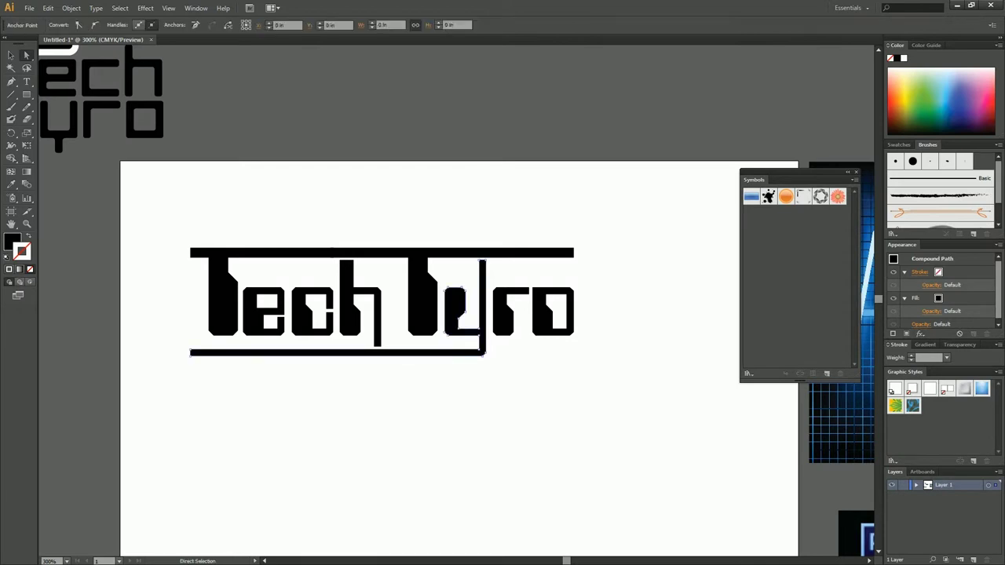
key(plus)
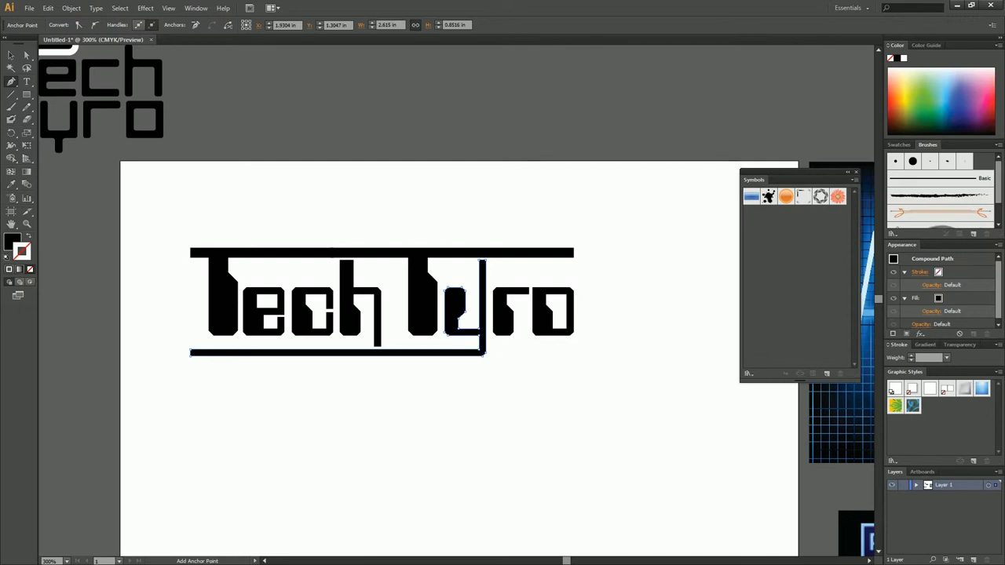
key(p)
key(plus)
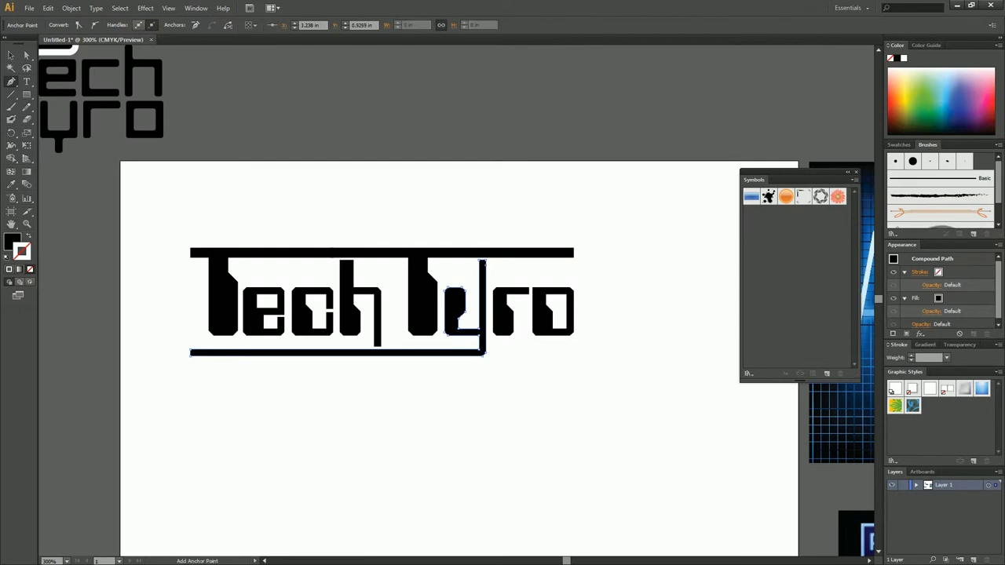
key(p)
key(a)
Stretch the y's upper-right corner over ro to the end of the top bar and vertically centre-align its edges into a level bar
drag(485, 261, 574, 262)
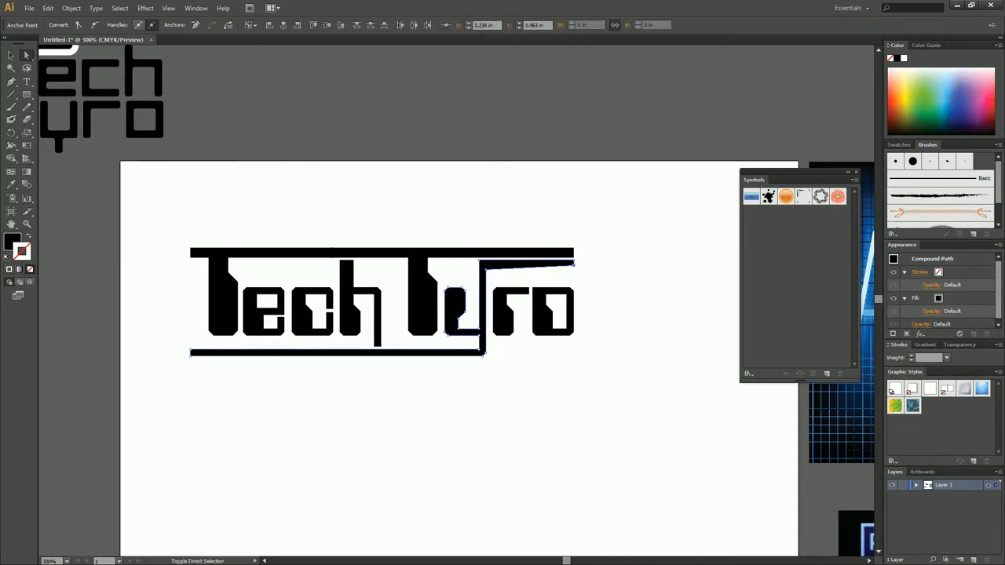
click(332, 26)
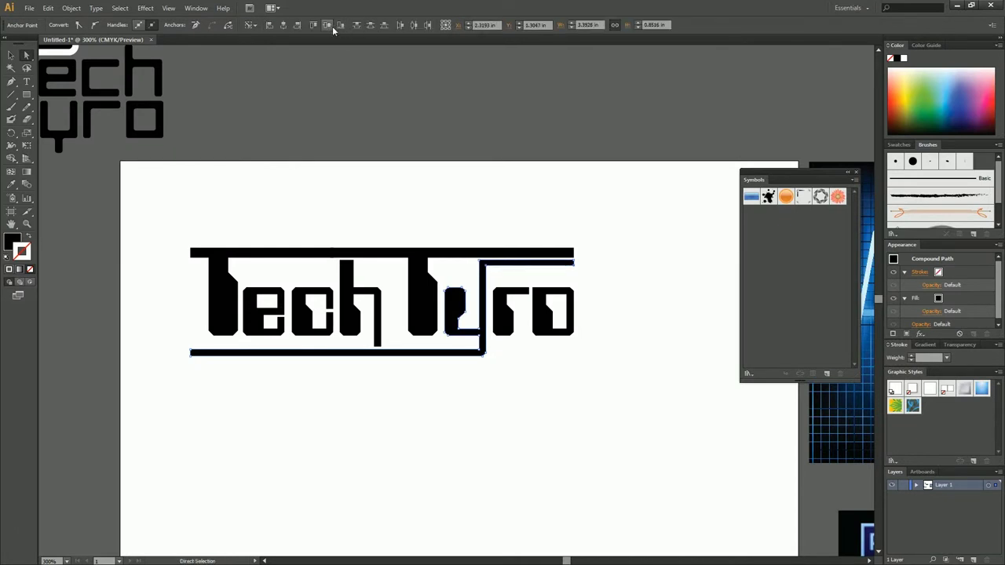
key(ctrl+shift+a)
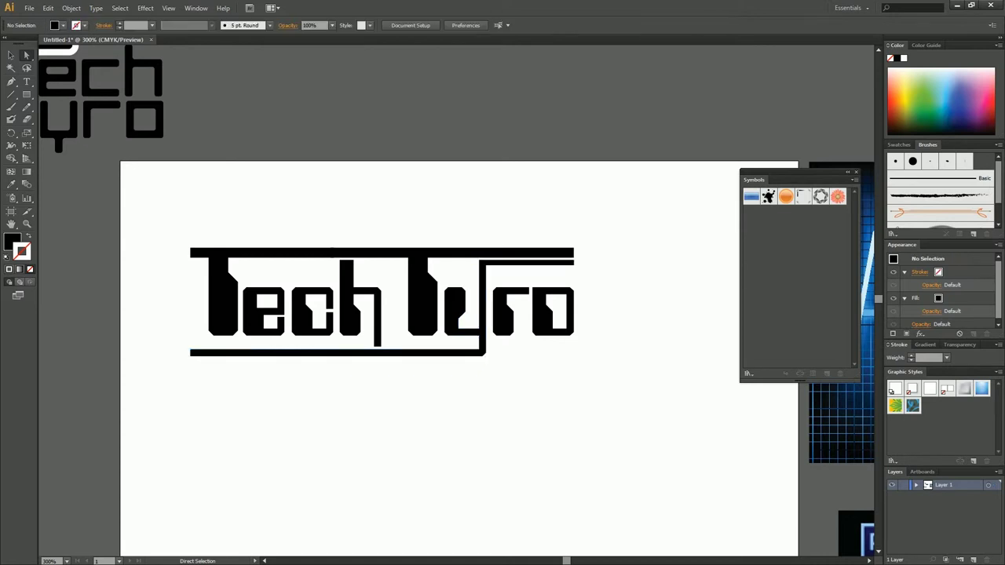
Horizontally centre-align the right ends of the top bar and the y's upper bar with the o's right edge
drag(579, 233, 573, 346)
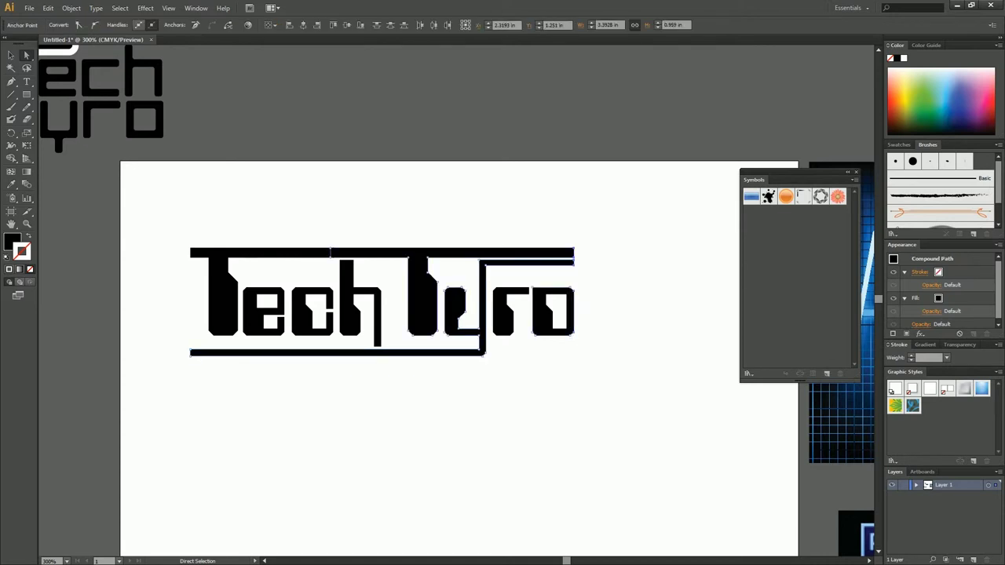
click(304, 25)
key(ctrl+shift+a)
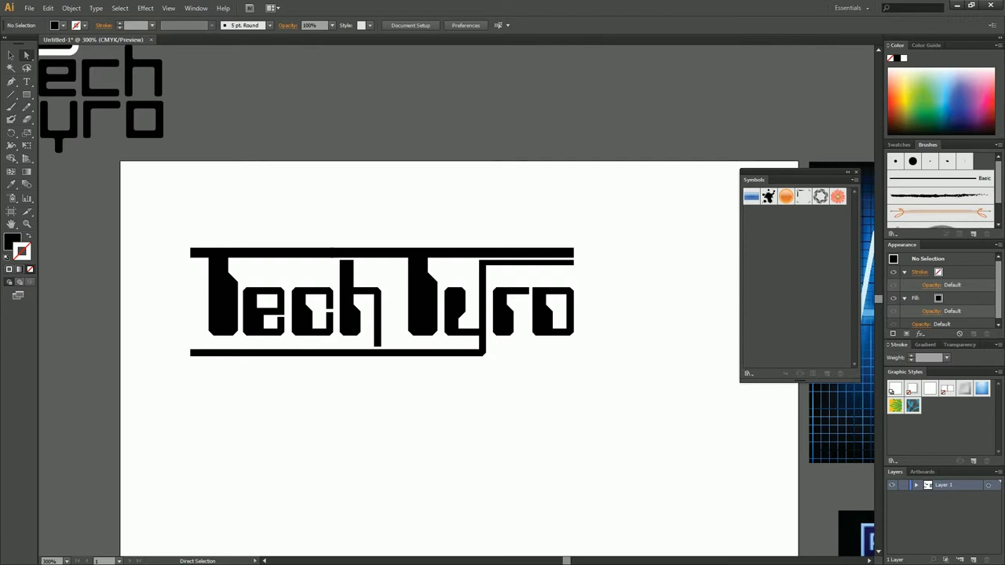
Add an anchor point on the left side of the h's stem, just below its top
click(349, 314)
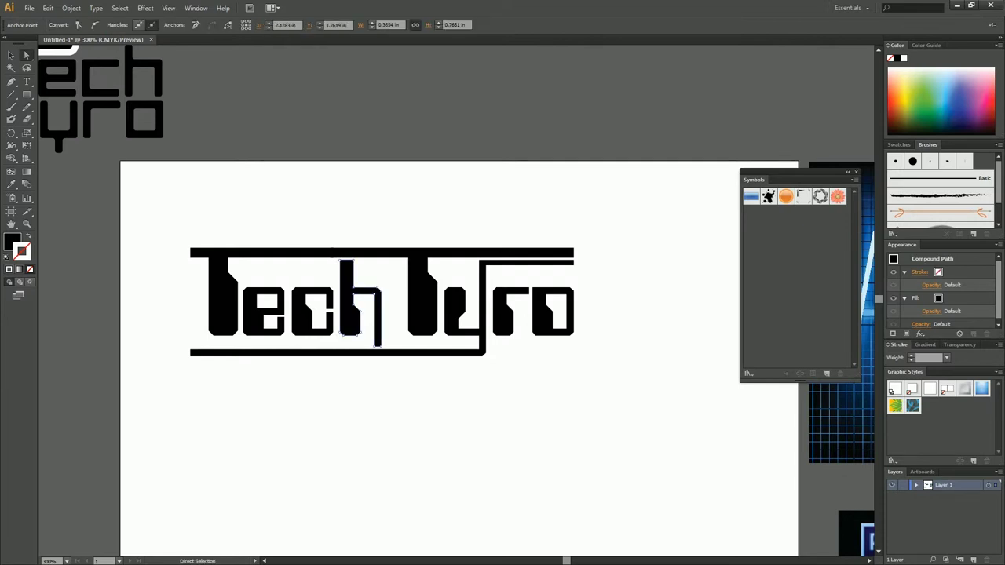
key(p)
key(plus)
key(p)
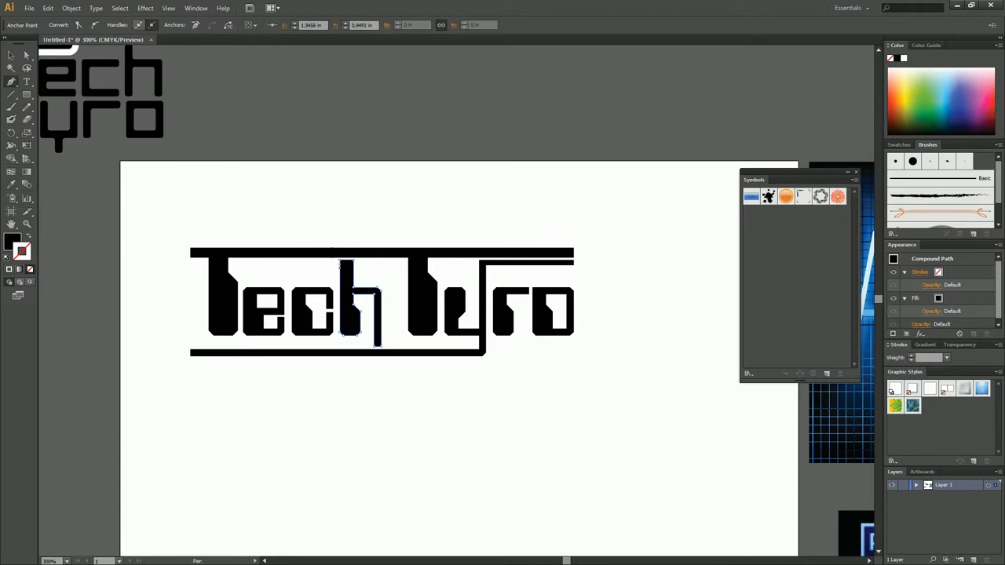
Stretch the h's upper-left corner left over ec until it nearly reaches the first T's stem
key(a)
drag(340, 266, 340, 260)
shift+click(347, 275)
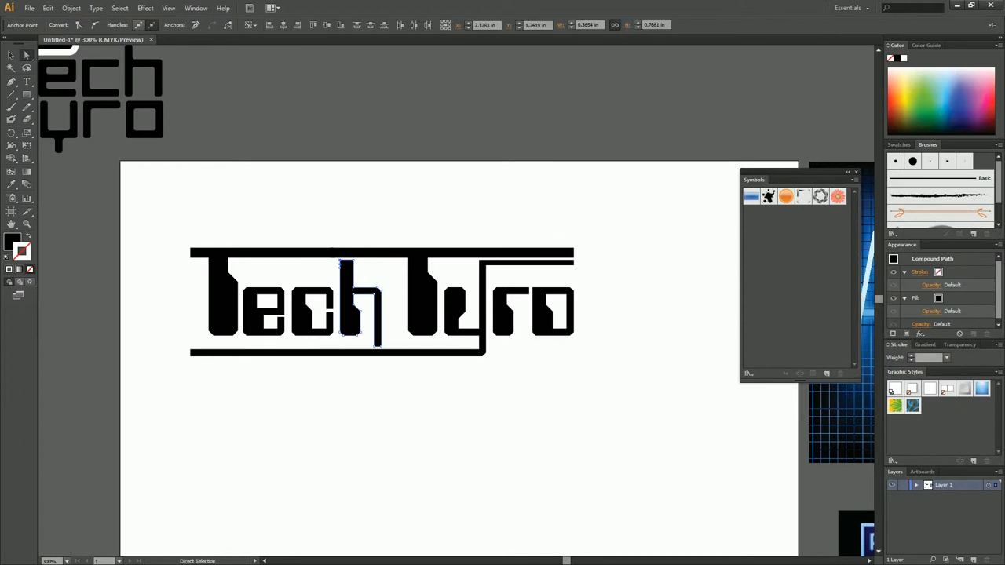
key(Left)
key(Left)
key(Left)
key(Left)
key(Left)
key(Left)
key(Left)
key(Left)
key(Left)
key(Left)
key(Left)
key(Left)
key(Left)
key(Left)
key(Left)
key(Left)
key(Left)
key(Left)
key(Left)
key(Left)
drag(269, 261, 230, 261)
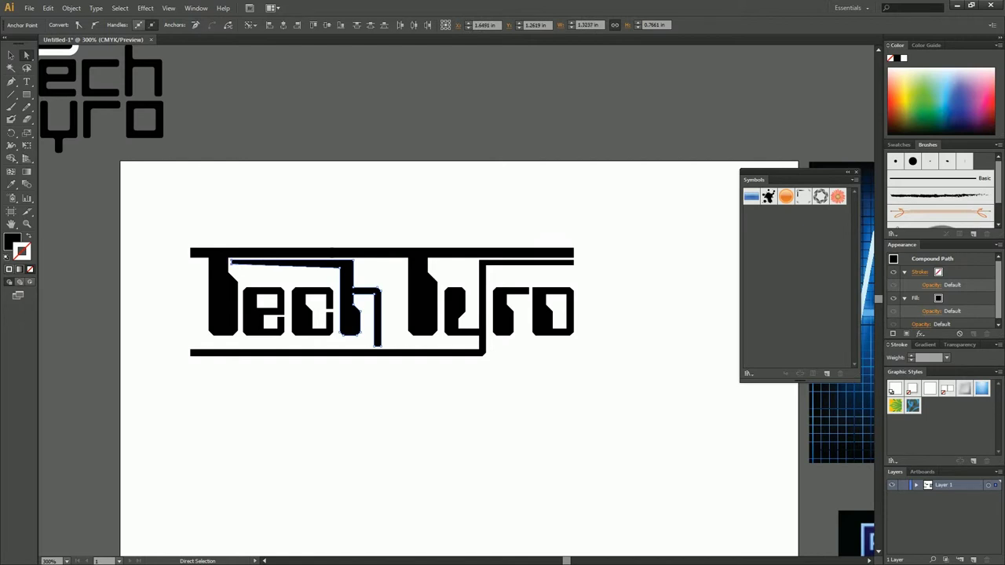
key(ctrl+shift+a)
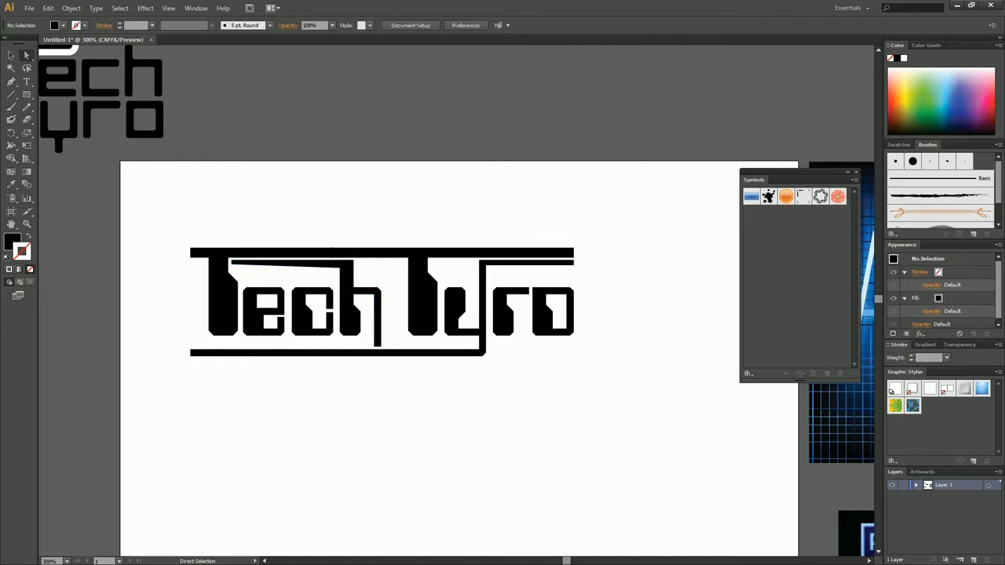
Vertically align the underside of the h's extended bar with the underside of the y's upper bar to level it
click(232, 264)
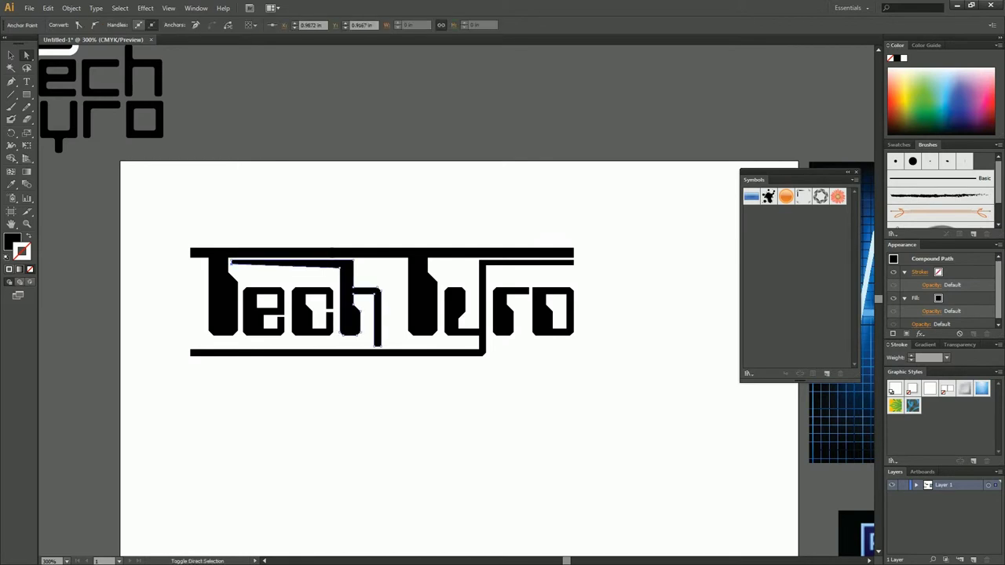
click(346, 307)
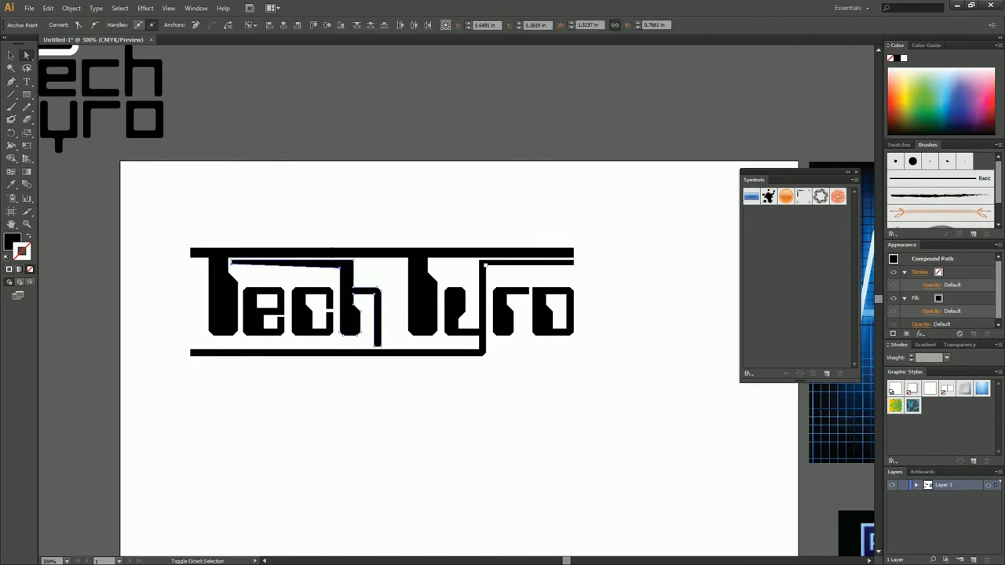
shift+click(484, 267)
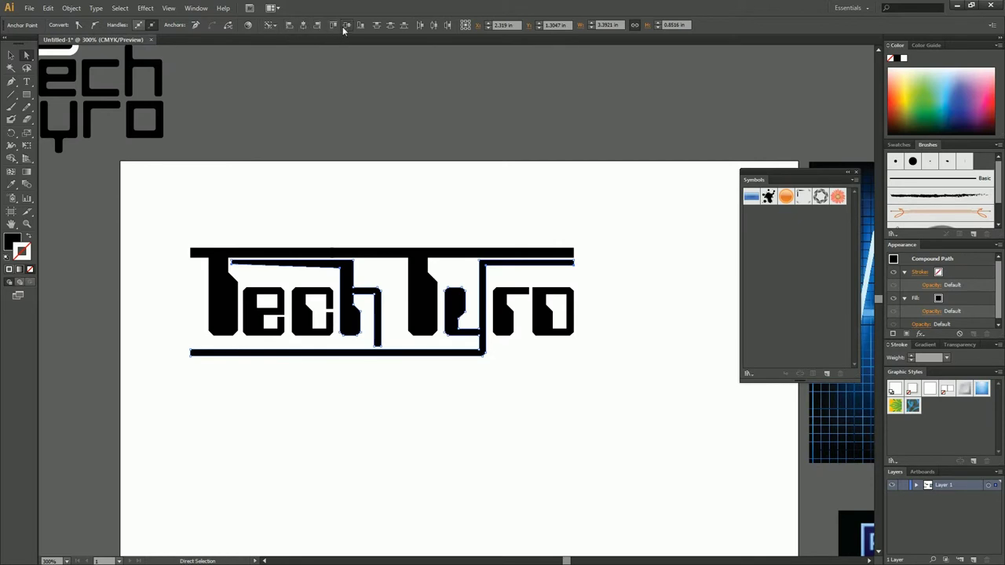
key(ctrl+shift+a)
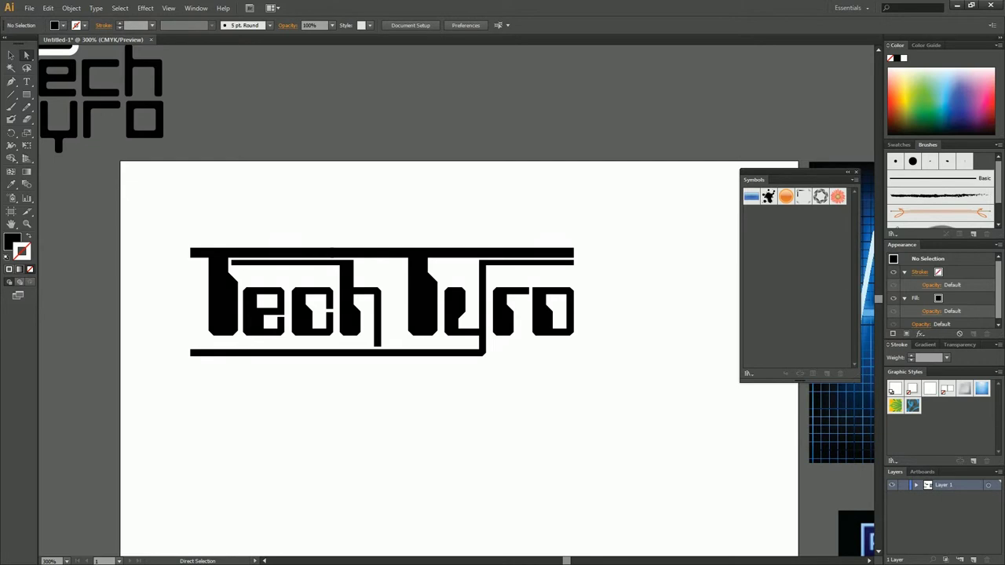
Extend the left ends of the wordmark's top bar and bottom bar slightly further left together
drag(163, 226, 209, 369)
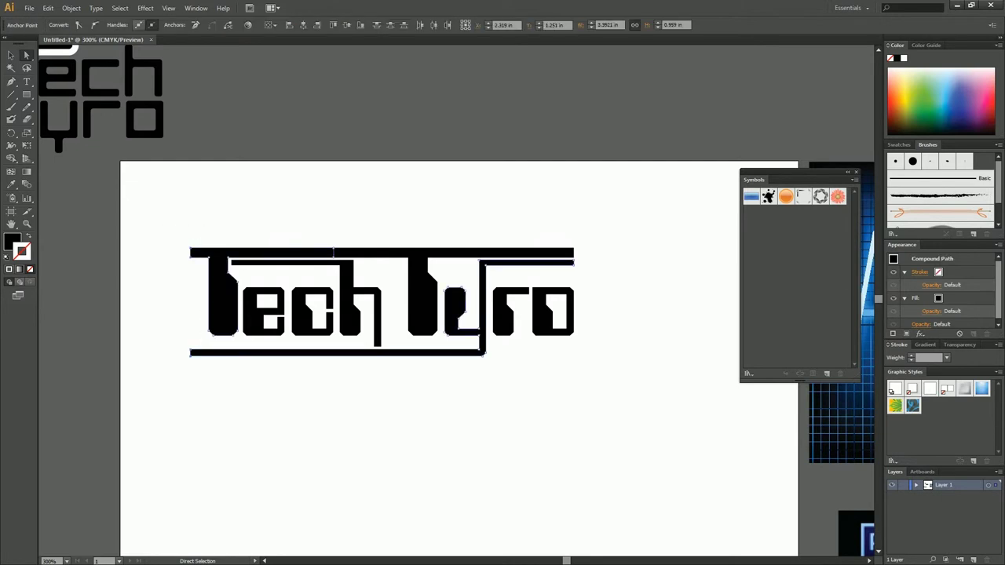
key(Left)
key(Left)
key(Left)
key(Left)
key(Left)
key(ctrl+shift+a)
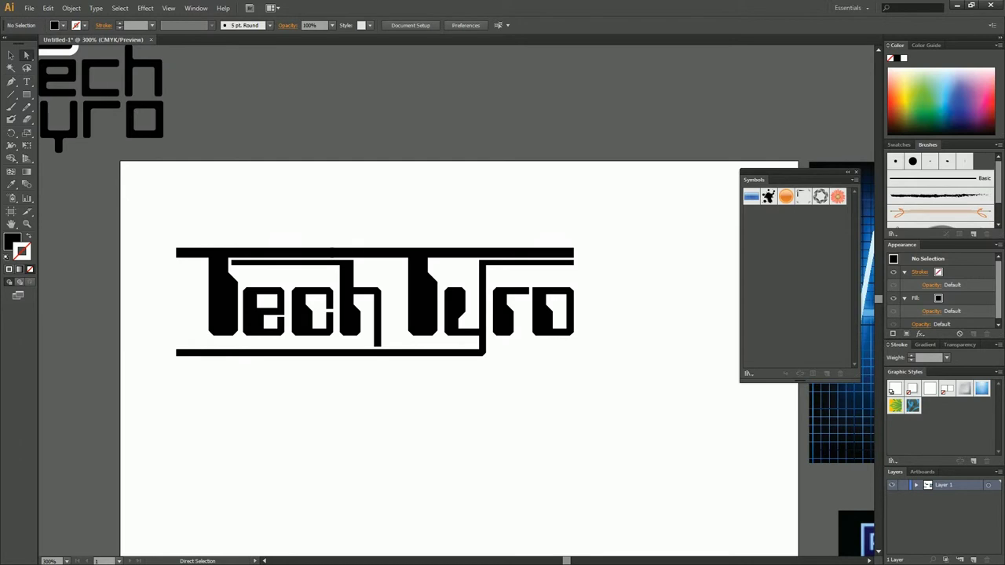
Shorten the bottom bar's left end to just before the first T's stem and add an anchor point on its upper edge near that end
drag(176, 353, 196, 352)
key(plus)
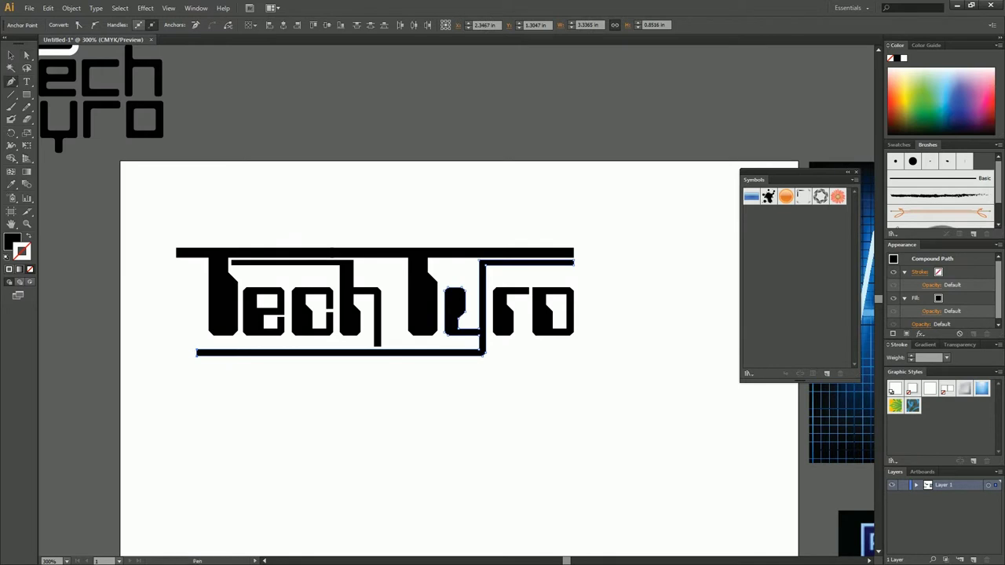
click(202, 349)
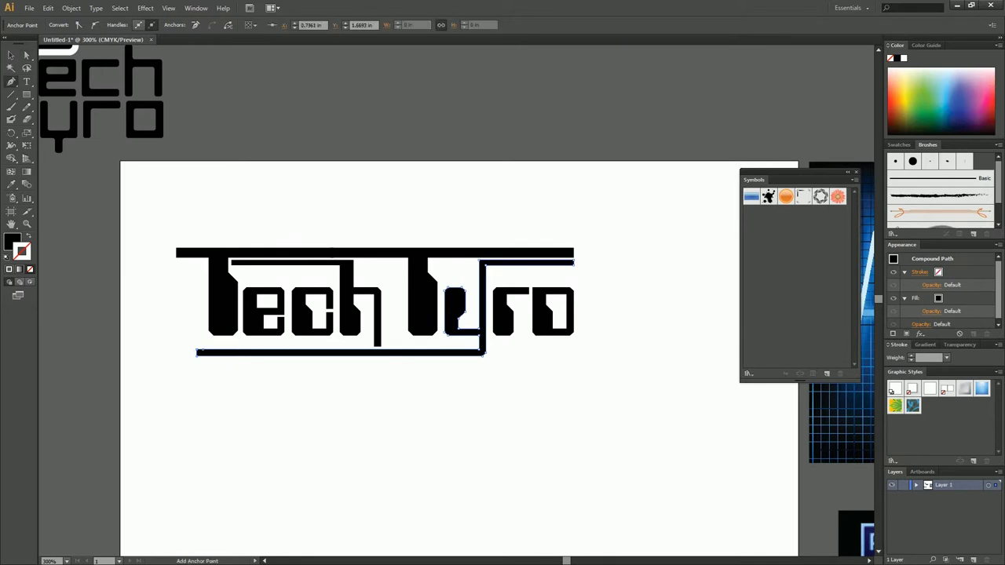
Raise the bottom bar's upper-left end beside the first T until it stops just beneath the top bar
key(p)
key(a)
click(197, 349)
key(Up)
key(Up)
key(Up)
key(Up)
key(Up)
key(Up)
key(Up)
key(Up)
key(Up)
key(Up)
key(Up)
key(Up)
key(Up)
key(Up)
key(Up)
key(Up)
key(Up)
key(Up)
key(Up)
key(Up)
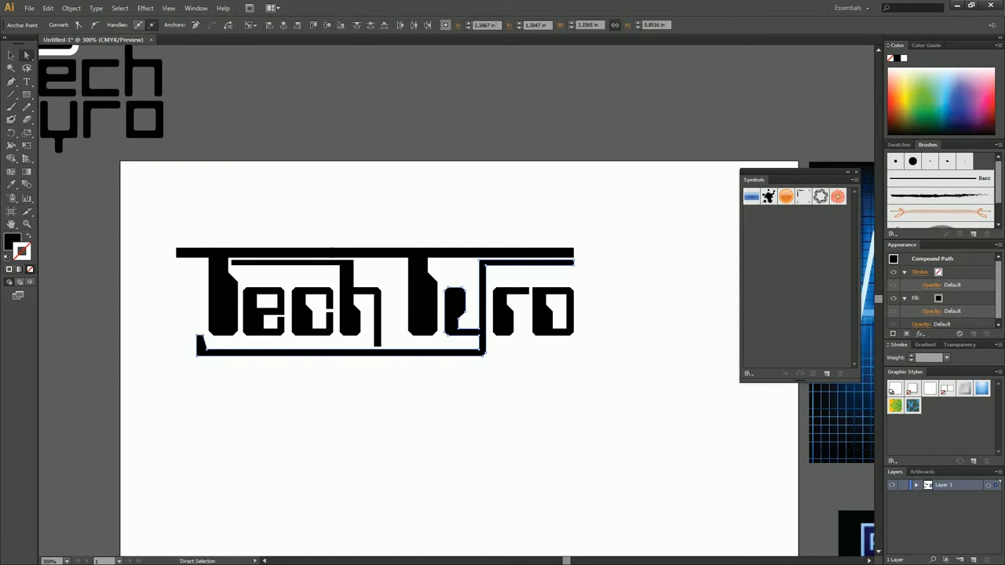
drag(200, 286, 200, 260)
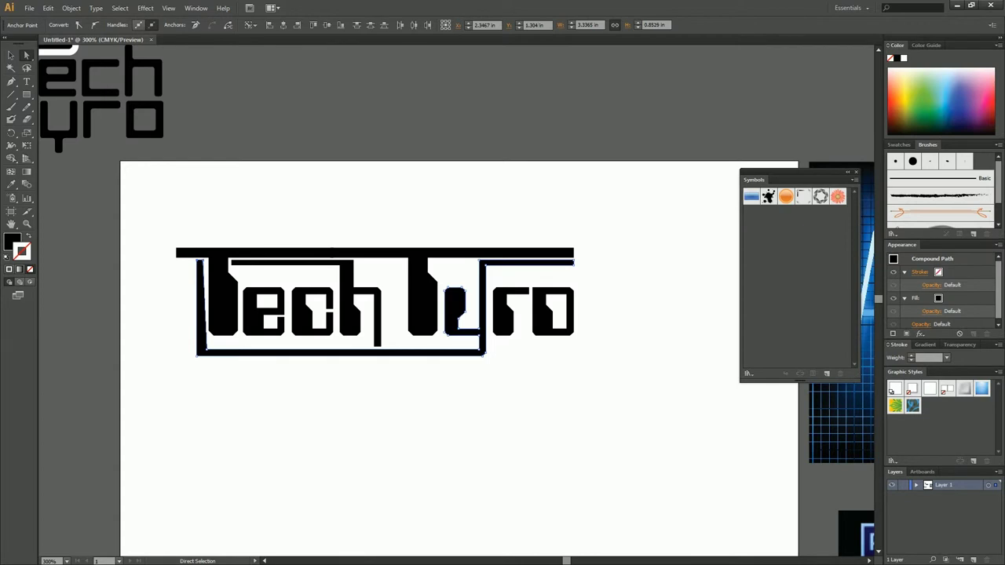
Horizontally centre-align the inner corner points of the new left upright to make its inner edge vertical
click(206, 350)
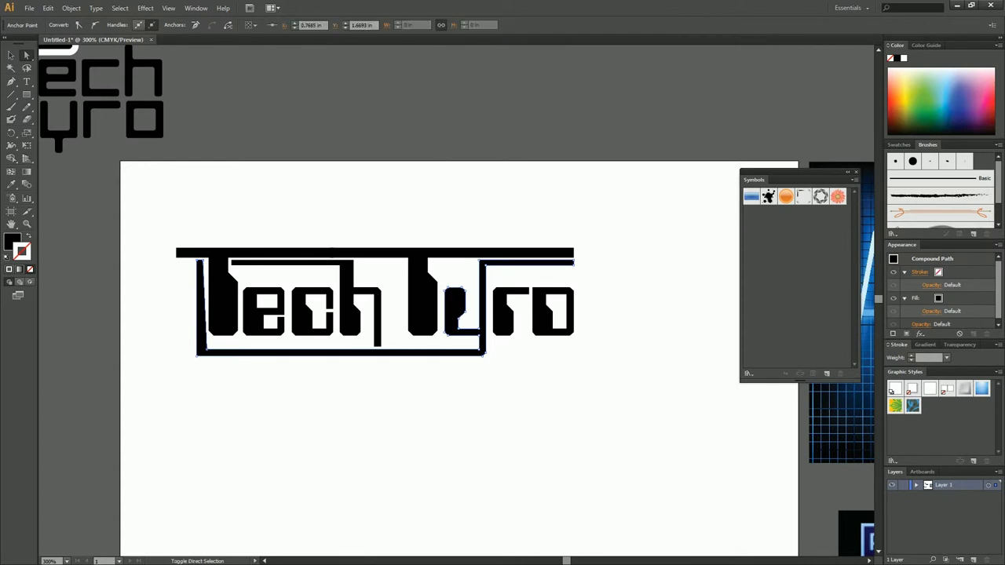
shift+click(202, 261)
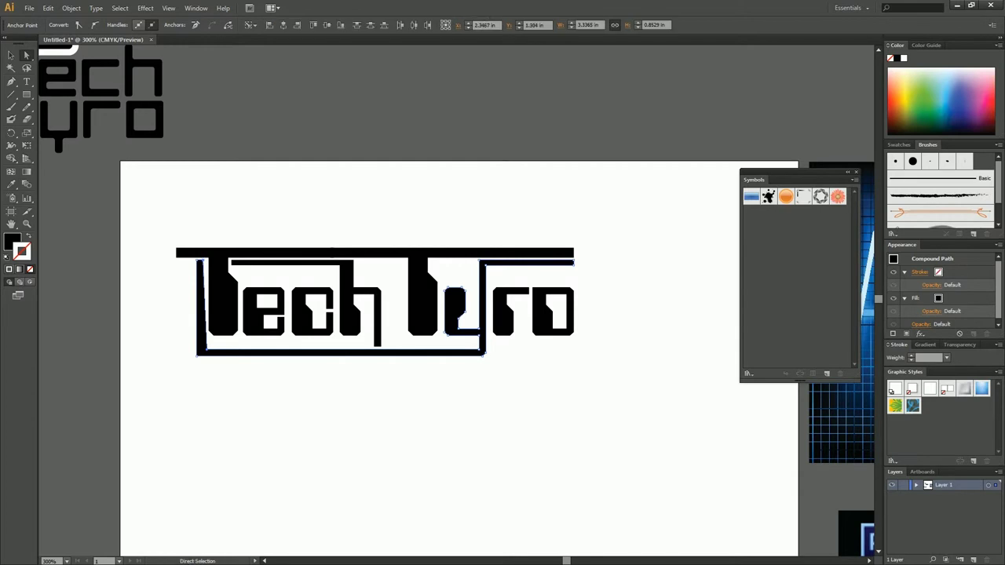
click(283, 25)
key(ctrl+shift+a)
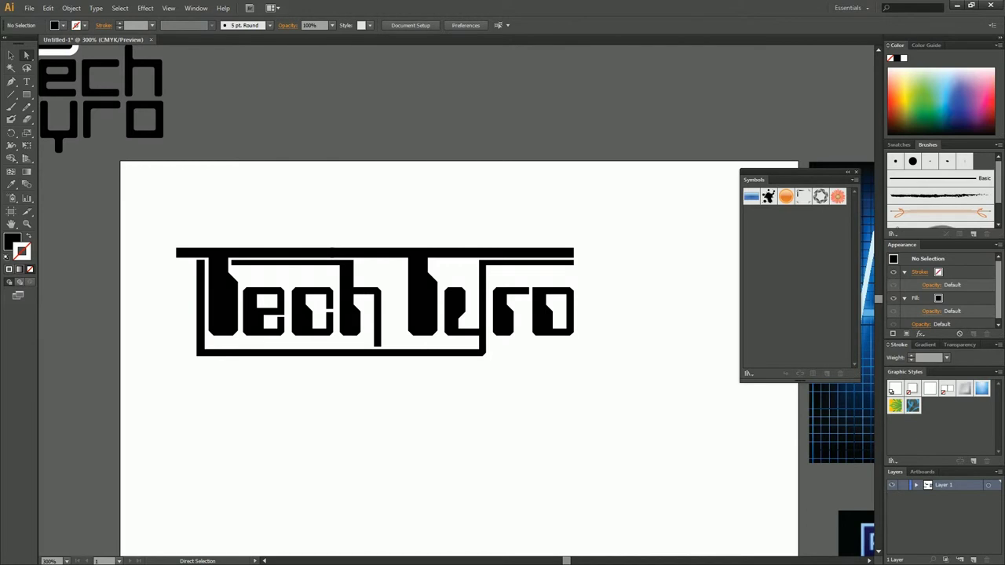
Add an anchor point on the outer edge of the left upright, just below its top
click(455, 311)
key(p)
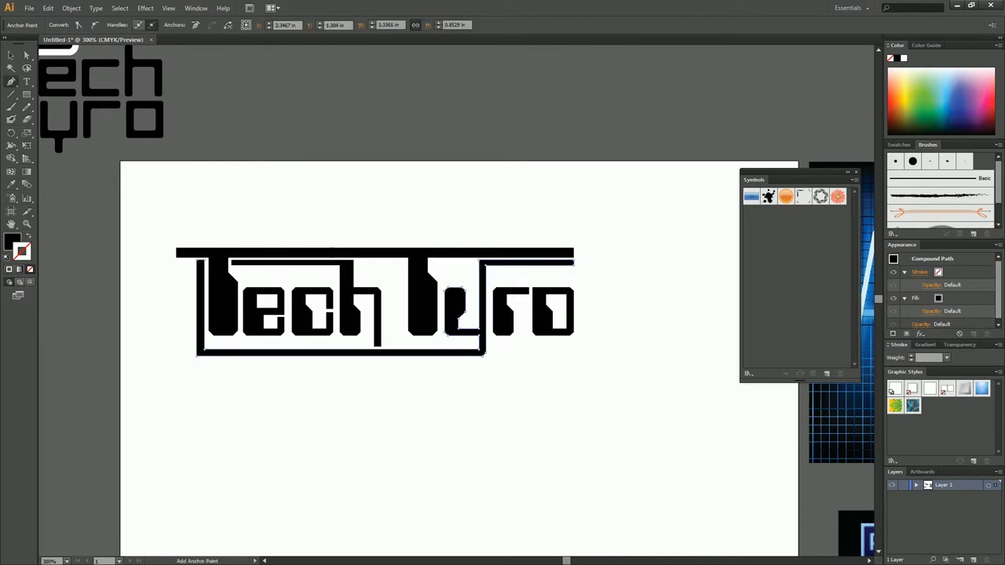
click(196, 265)
click(196, 269)
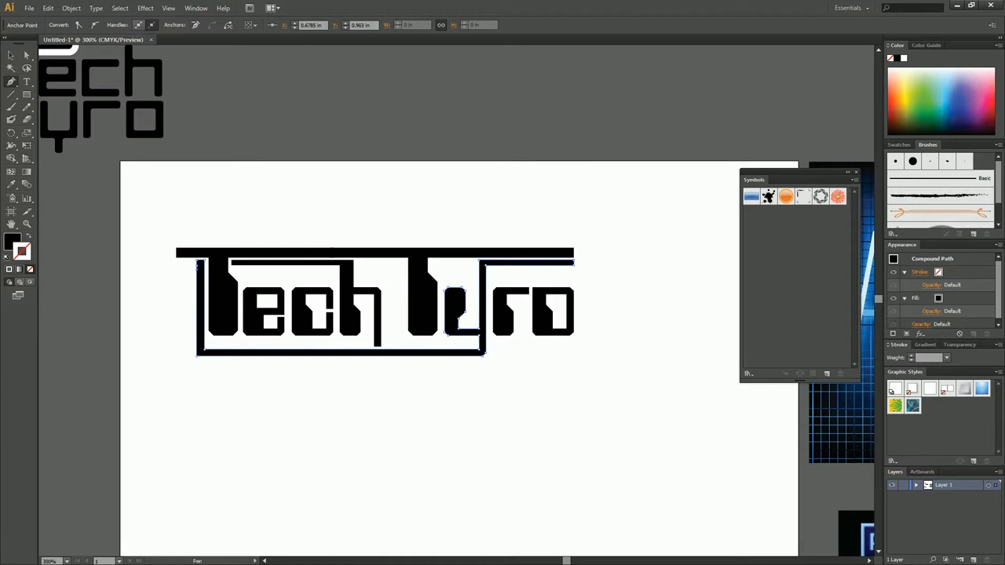
Stretch the left upright's upper-left corner out to the top bar's left end and vertically align its underside points into a level bar
key(a)
shift+click(197, 266)
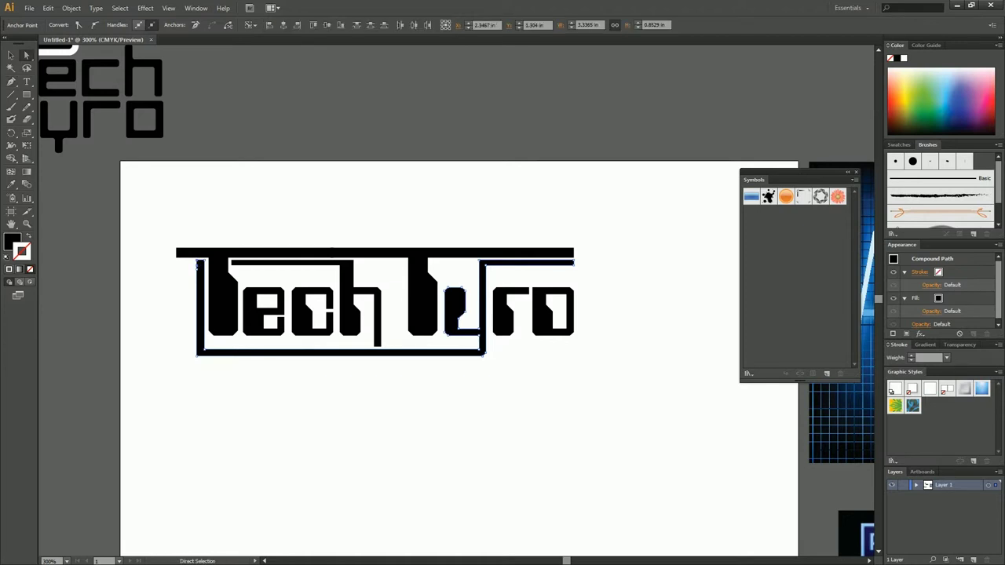
key(Left)
key(Left)
key(Left)
key(Left)
key(Left)
key(Left)
key(Left)
key(Left)
key(Left)
drag(183, 263, 177, 264)
click(196, 269)
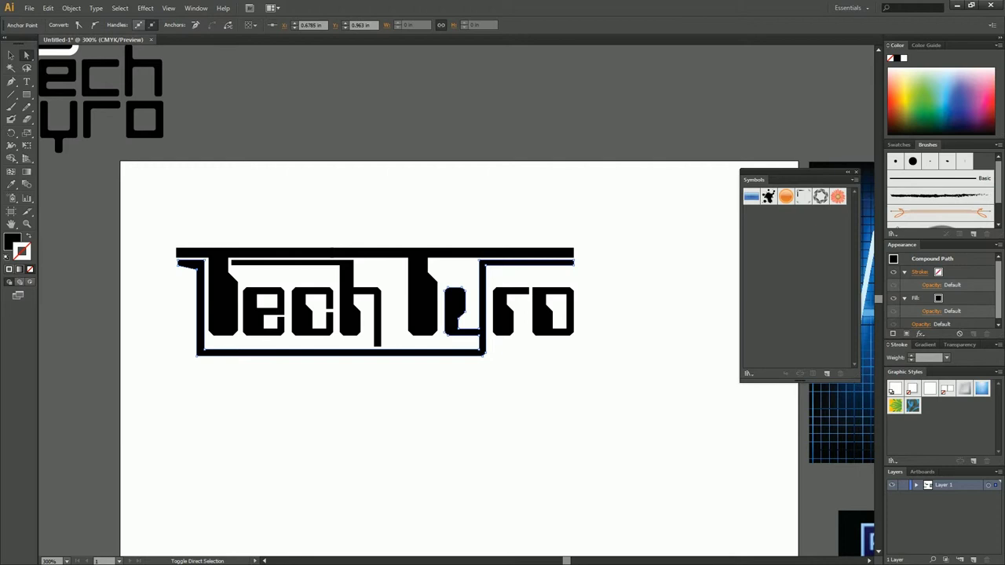
shift+click(178, 266)
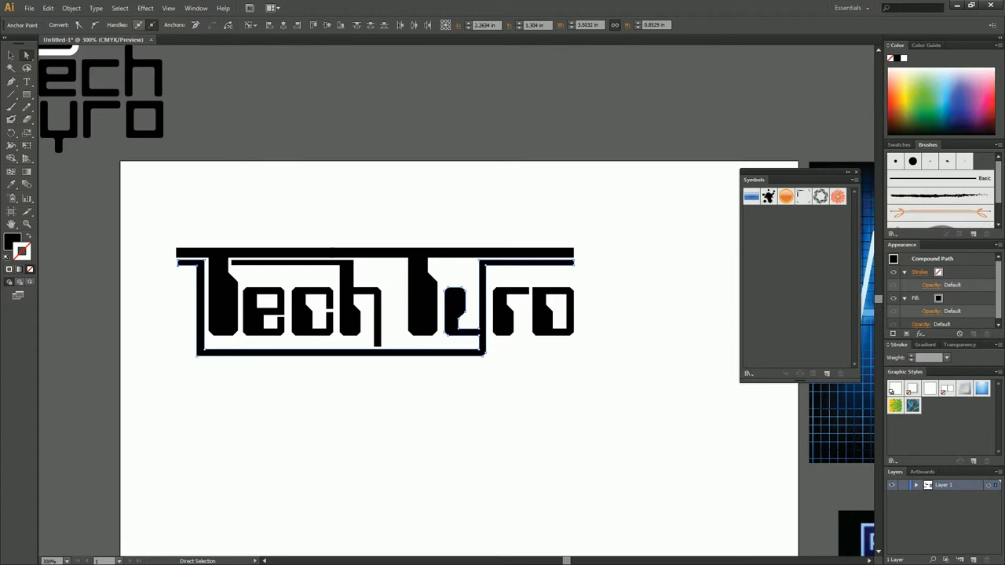
Vertically align the underside of the new left bar with the underside of the h's extended bar
click(178, 265)
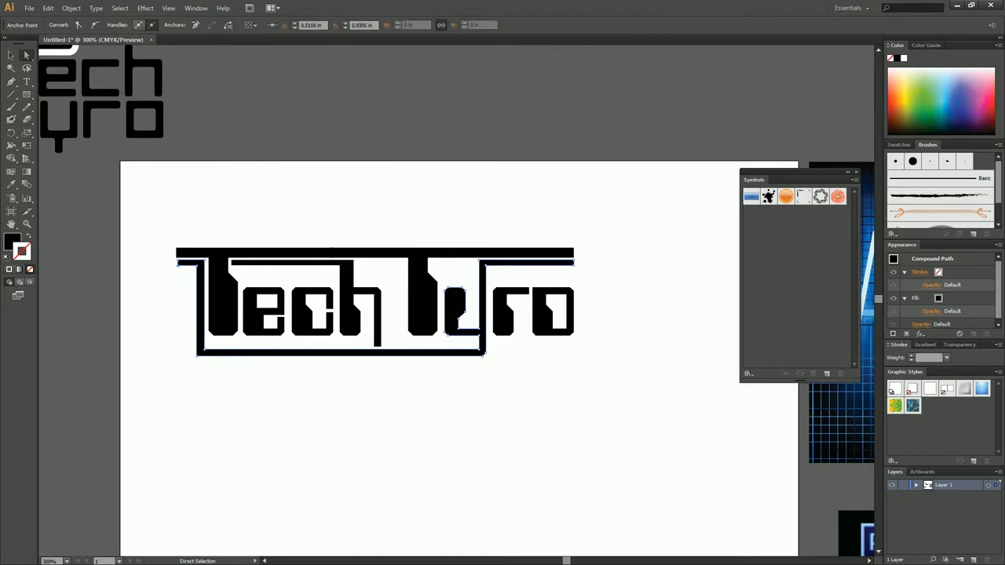
shift+click(178, 265)
shift+click(179, 266)
shift+click(197, 265)
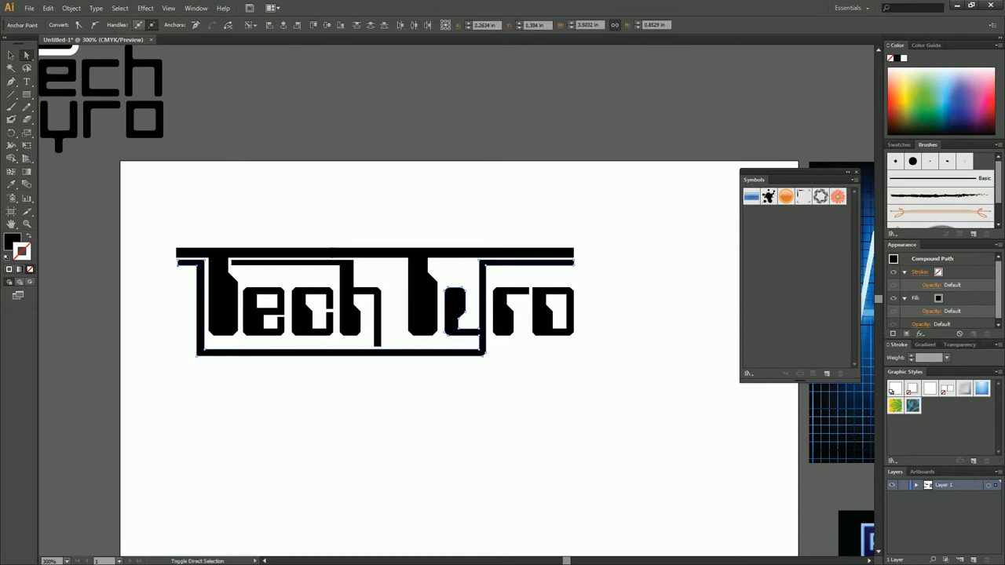
shift+click(230, 264)
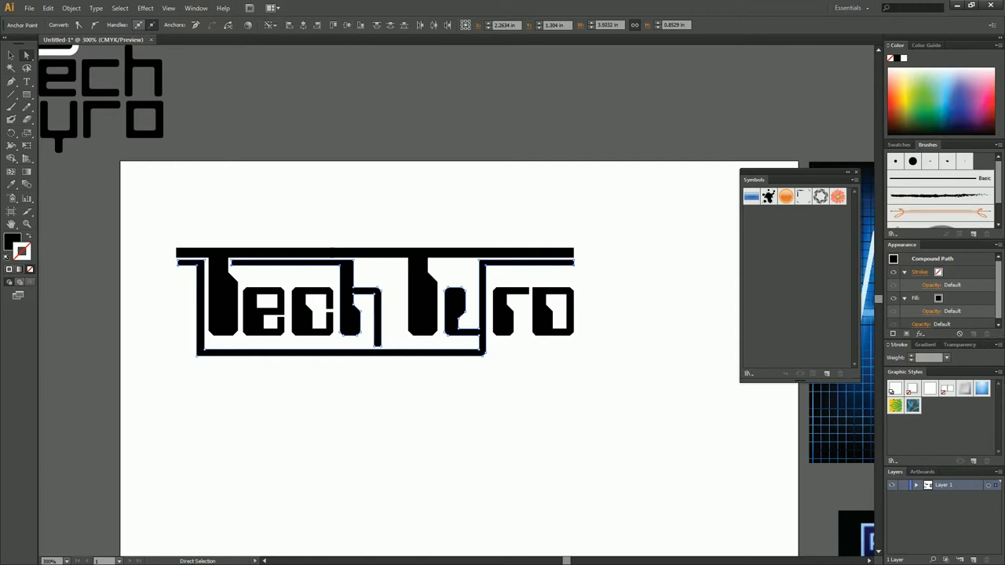
key(ctrl+shift+a)
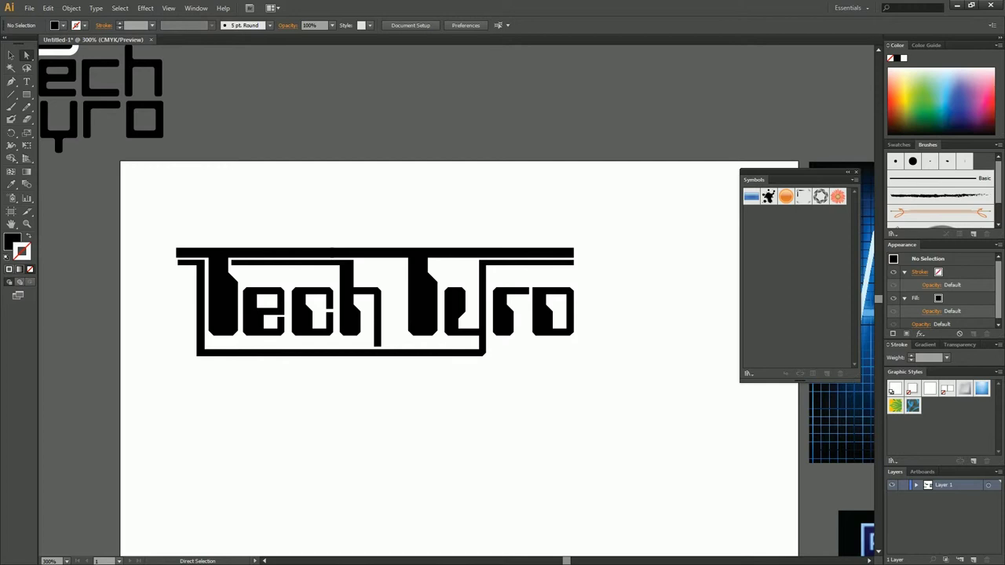
Nudge the outer edge of the left upright slightly right to make the upright thinner
click(197, 355)
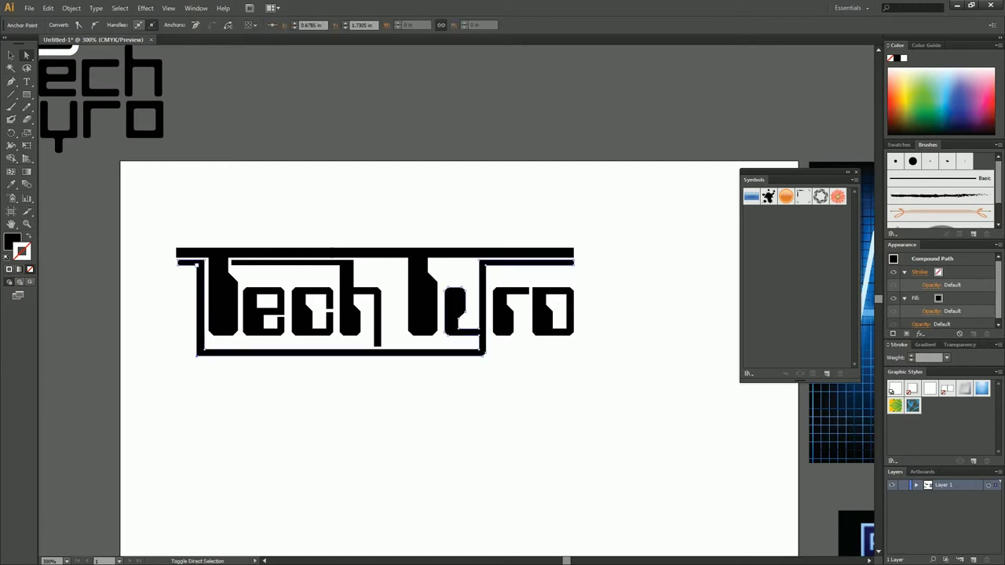
shift+click(196, 266)
key(Right)
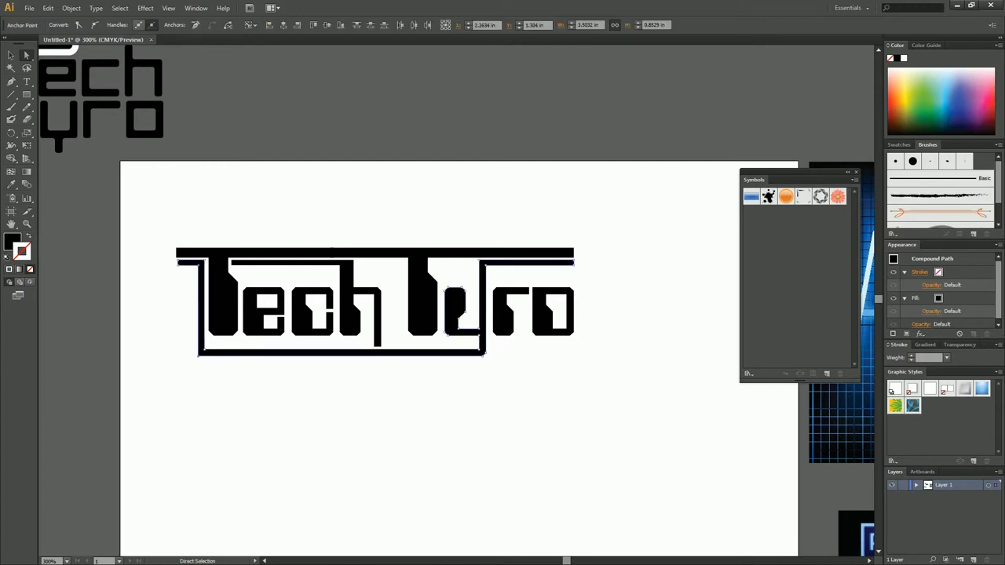
key(ctrl+shift+a)
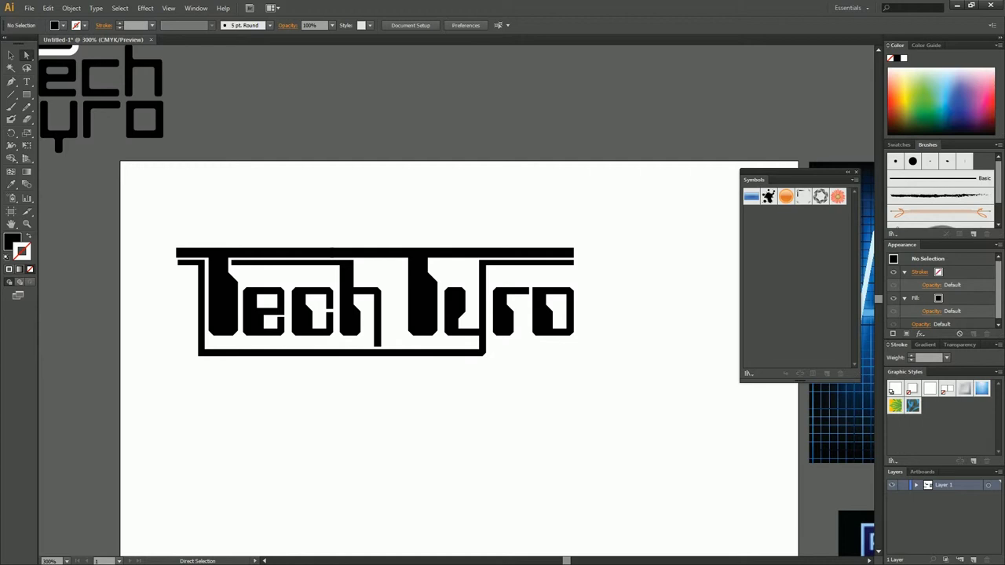
Group all the letters and bars of the finished Tech Tyro wordmark
key(v)
drag(149, 227, 633, 383)
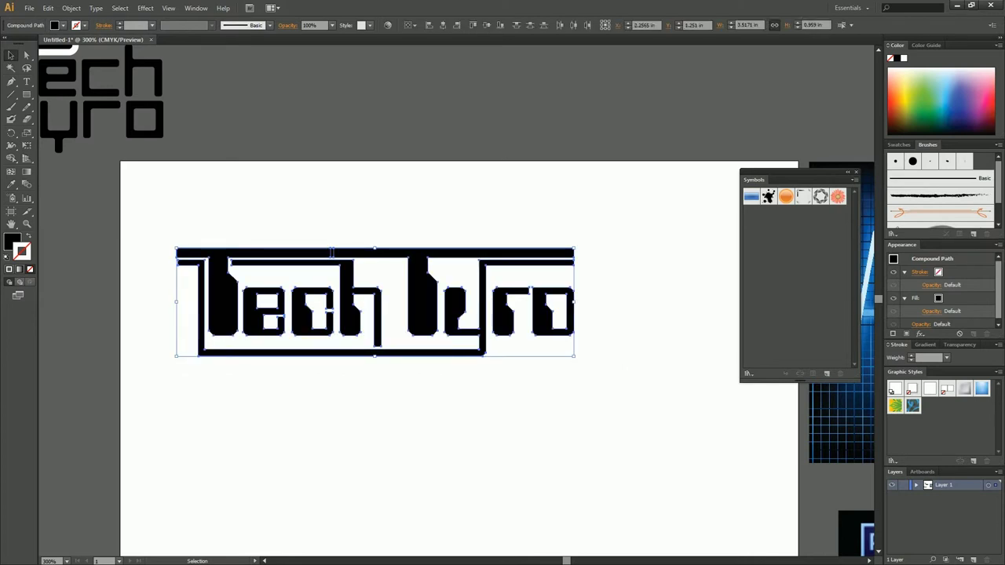
key(ctrl+g)
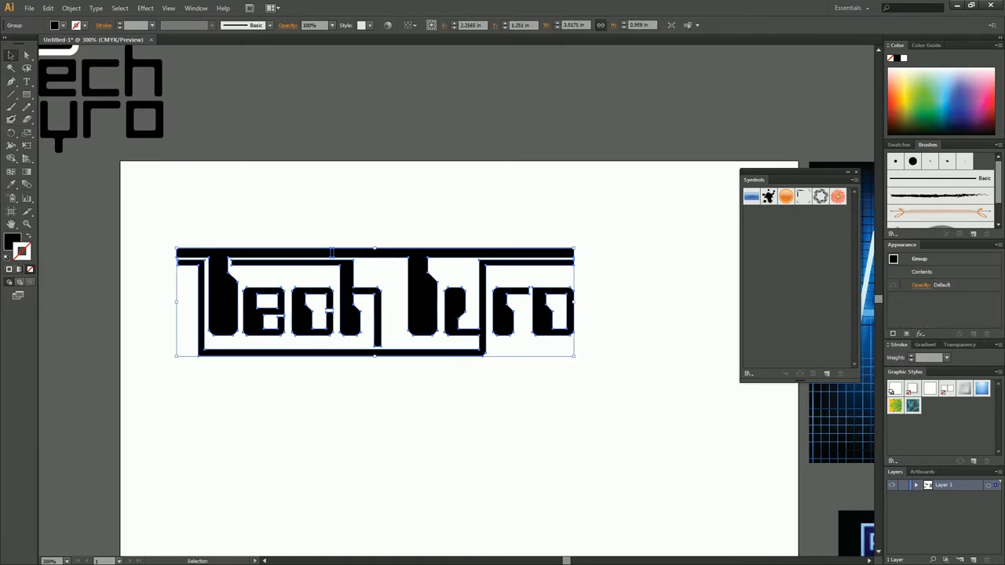
Scale the grouped wordmark down to about 2.3 in wide and move it above the artboard, beside the earlier logo
drag(574, 357, 437, 318)
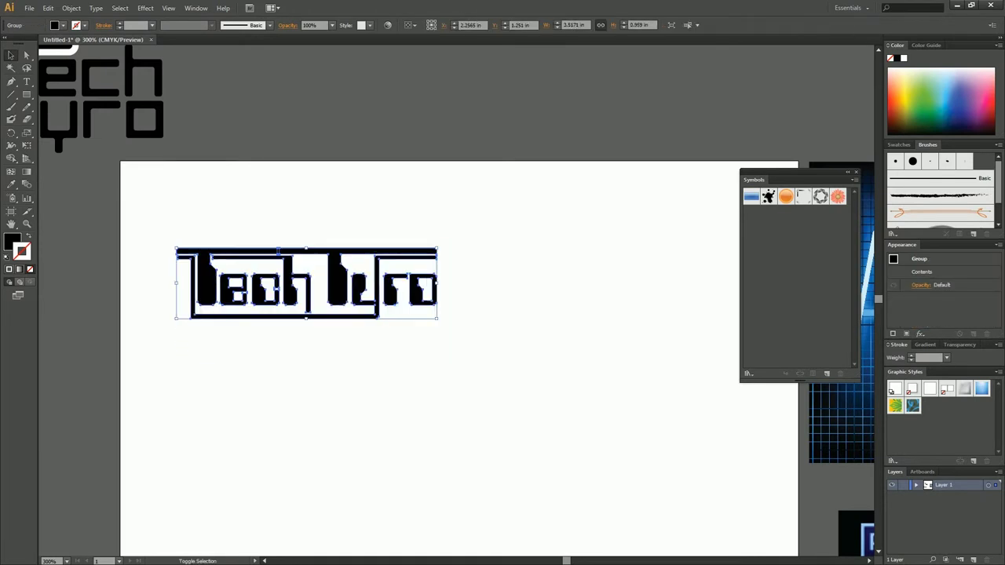
drag(306, 251, 306, 61)
key(a)
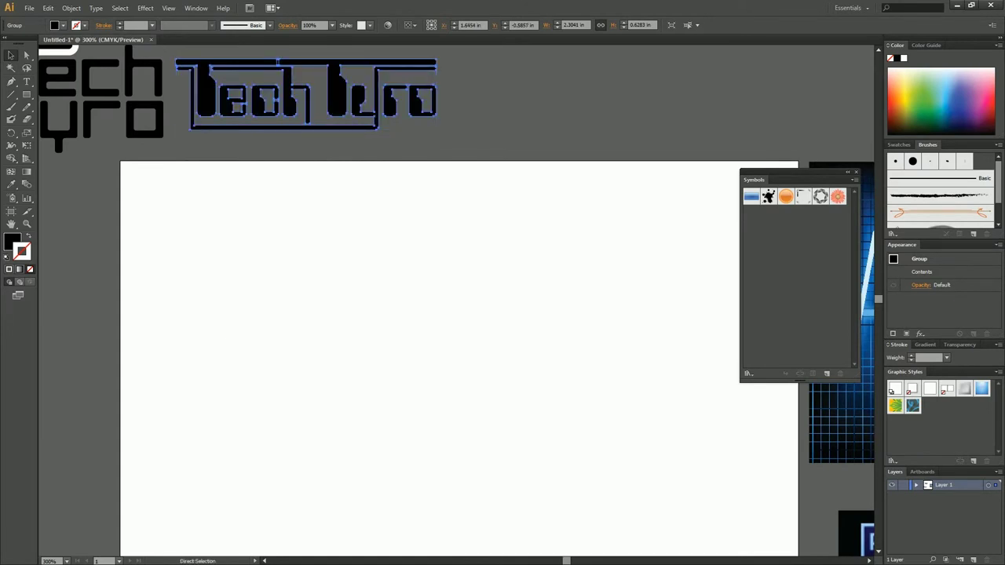
key(ctrl+shift+a)
Move the pixel-style TECH TYRO text from below the artboard onto the middle of the artboard
key(z)
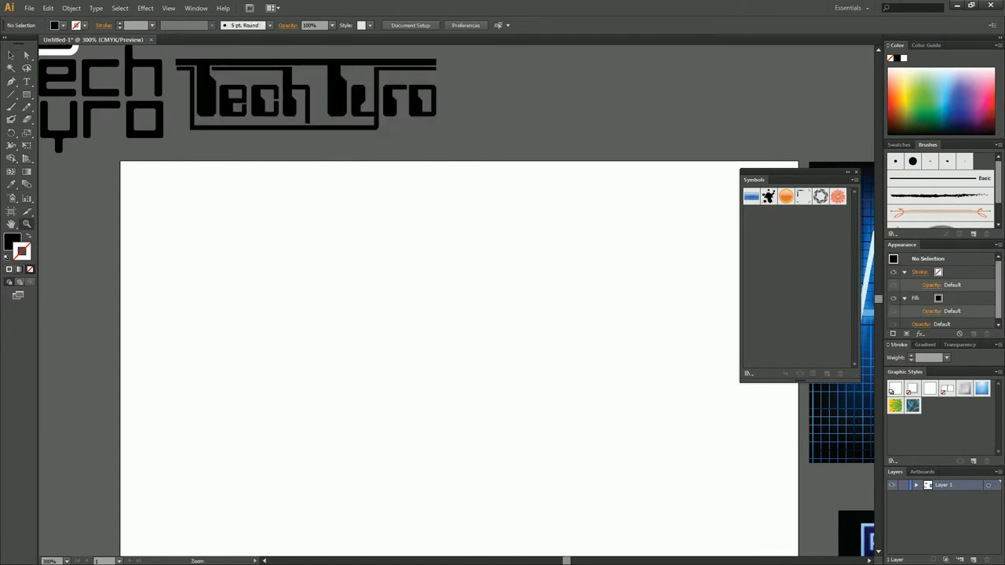
alt+click(361, 199)
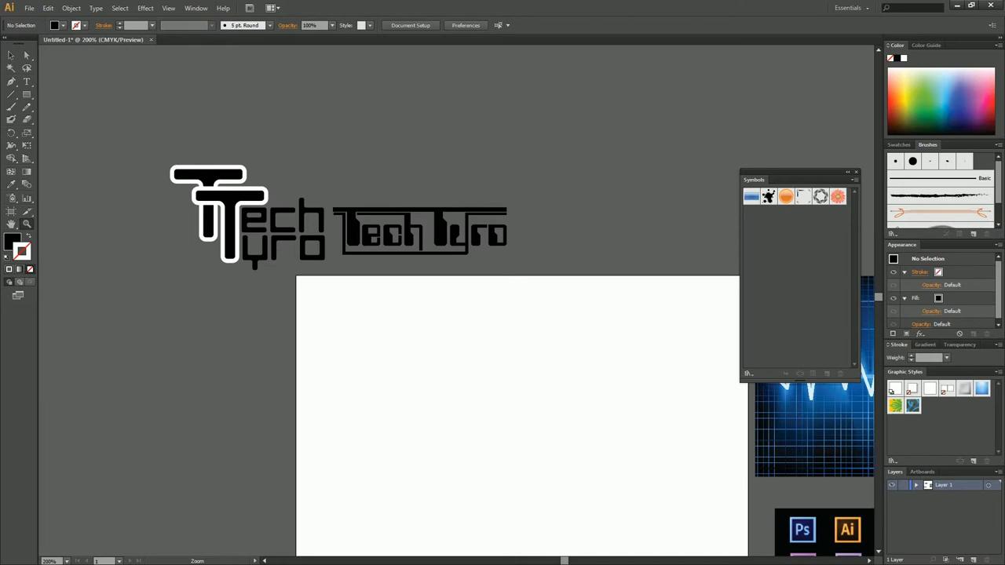
drag(502, 354, 426, 202)
key(v)
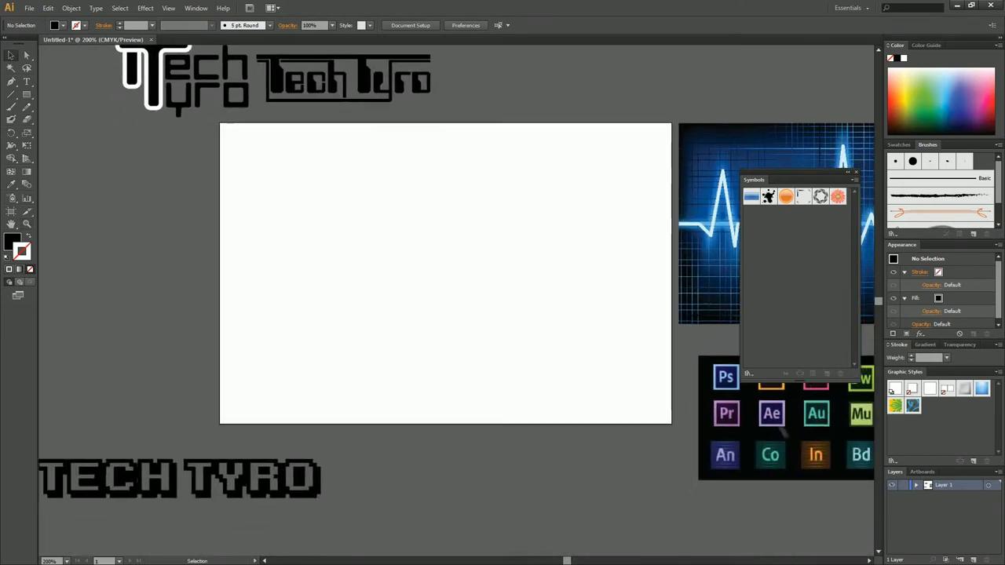
drag(179, 479, 425, 263)
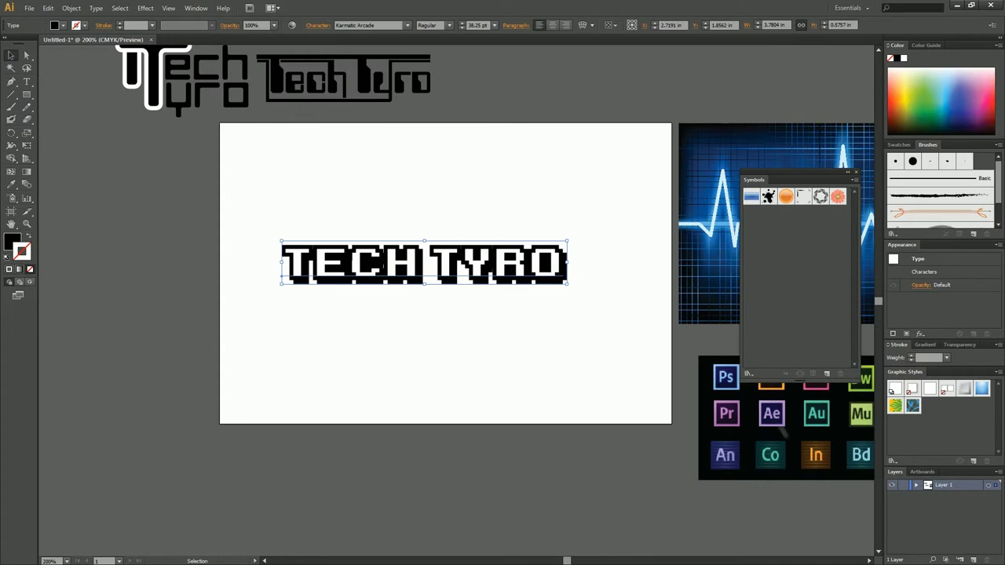
Draw a rectangle about 0.76 × 0.72 in just before the TECH TYRO text and fill it with colour FEAF12
key(m)
drag(276, 248, 220, 302)
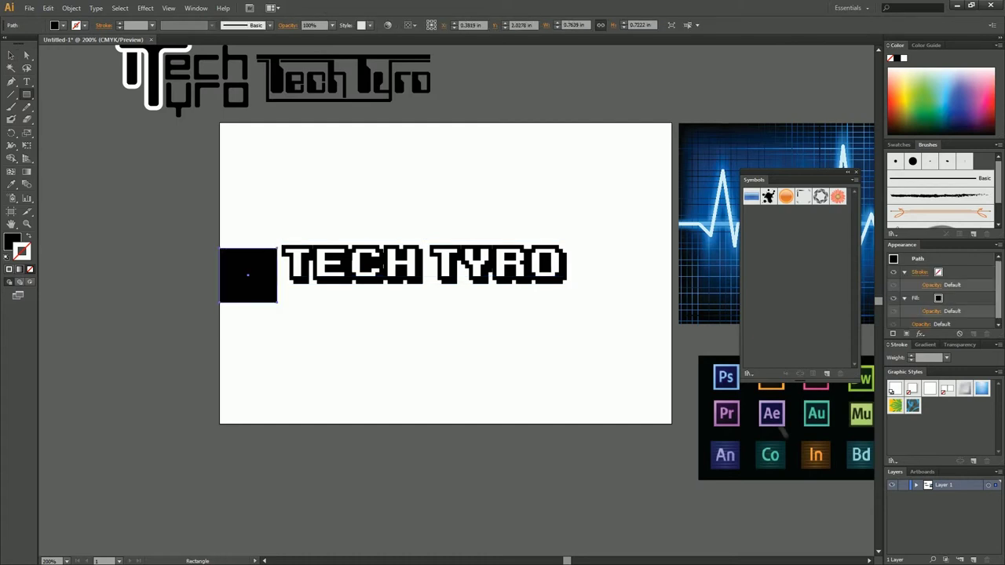
key(v)
double_click(12, 241)
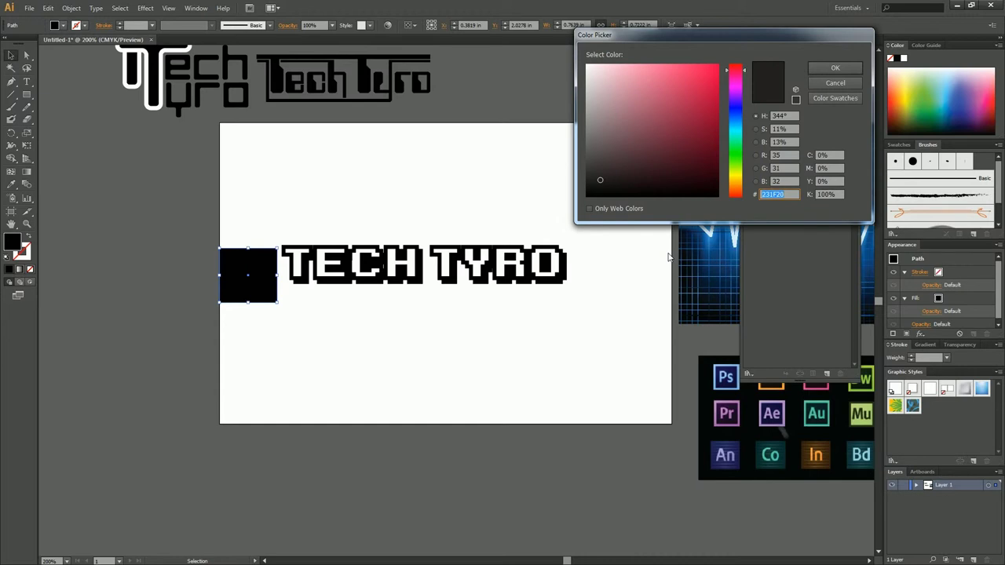
text(FEAF12)
key(Return)
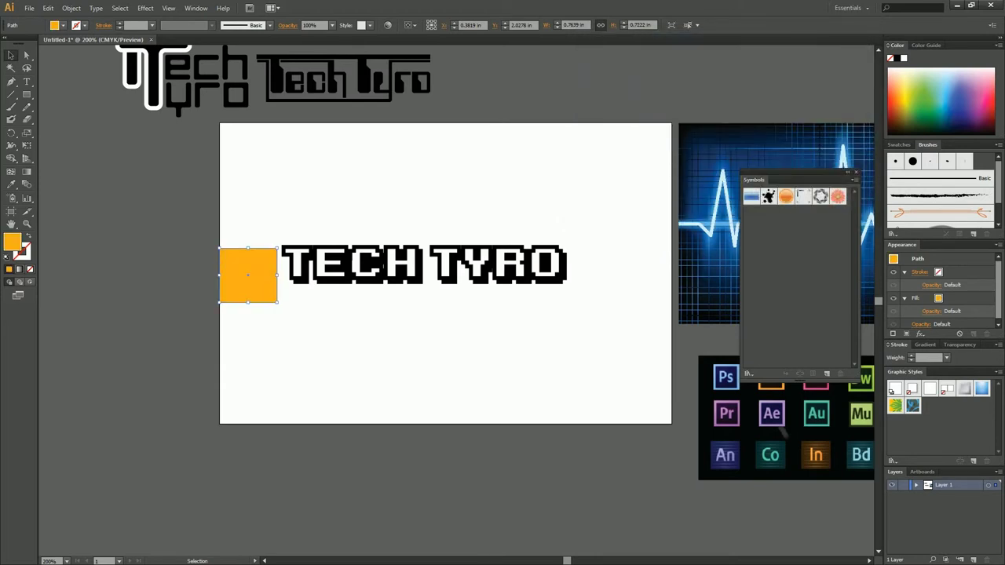
key(ctrl+shift+a)
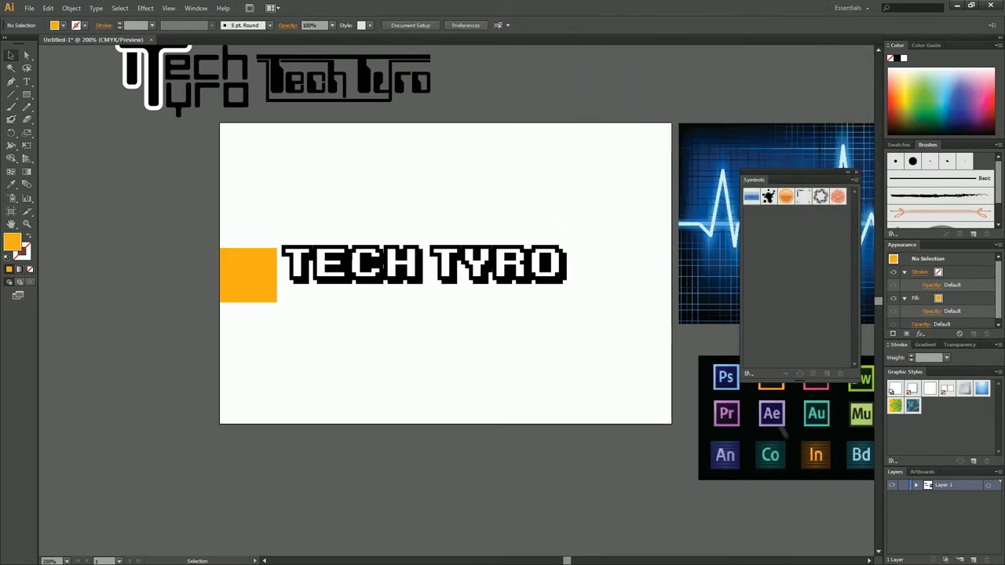
Convert the pixel-style TECH TYRO text to outlines
click(383, 265)
right_click(405, 264)
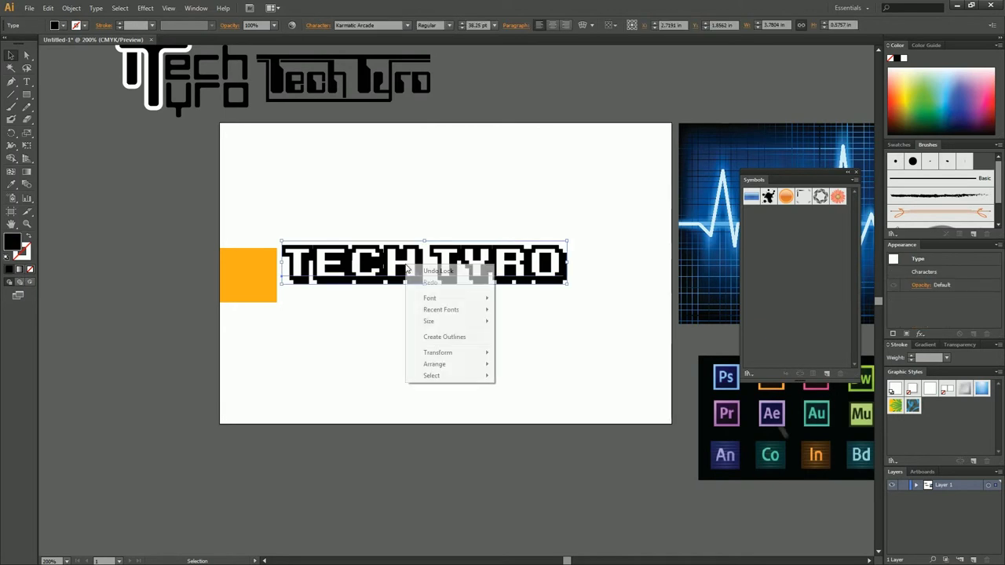
click(447, 339)
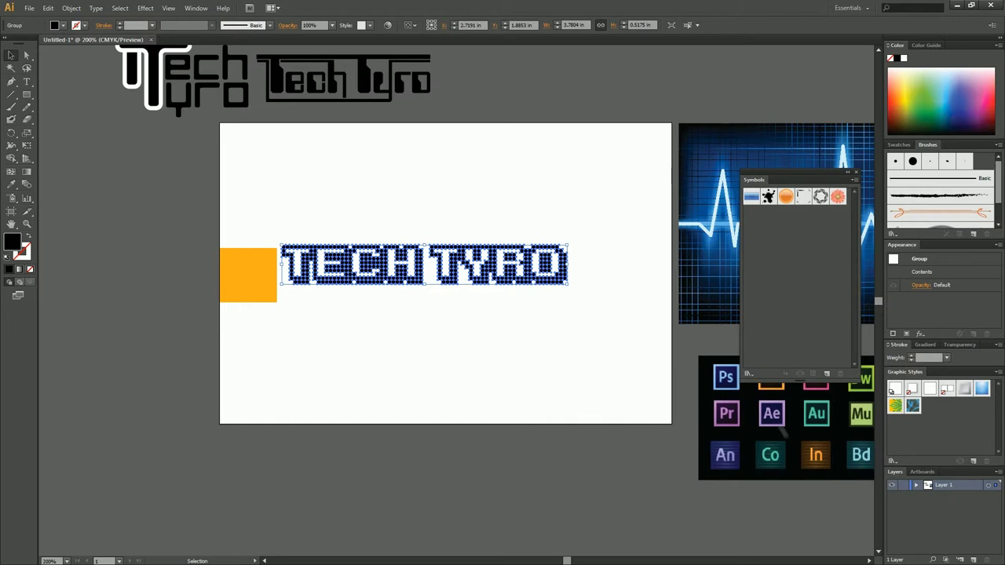
key(ctrl+shift+a)
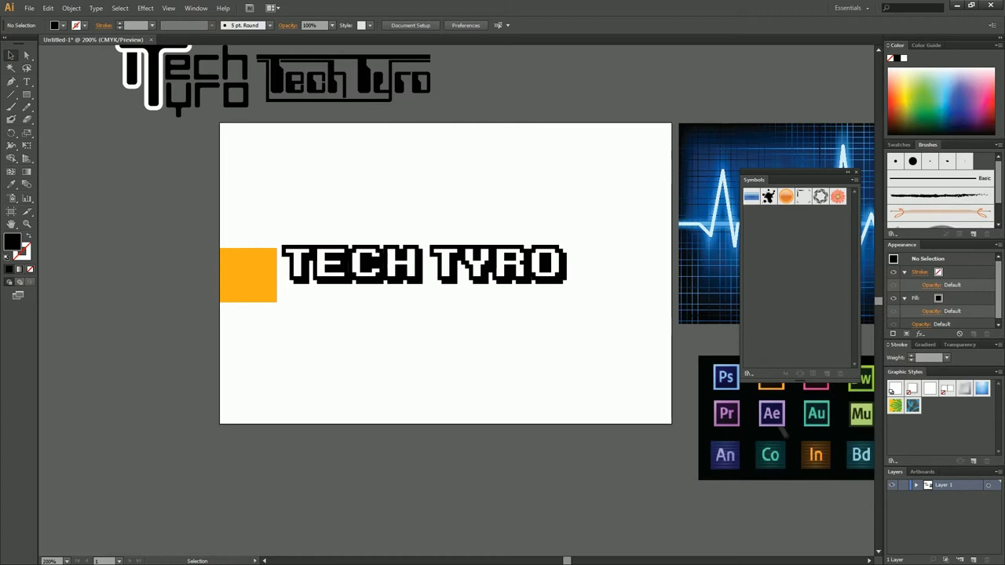
Ungroup the outlined TECH TYRO lettering into separate letters
click(350, 267)
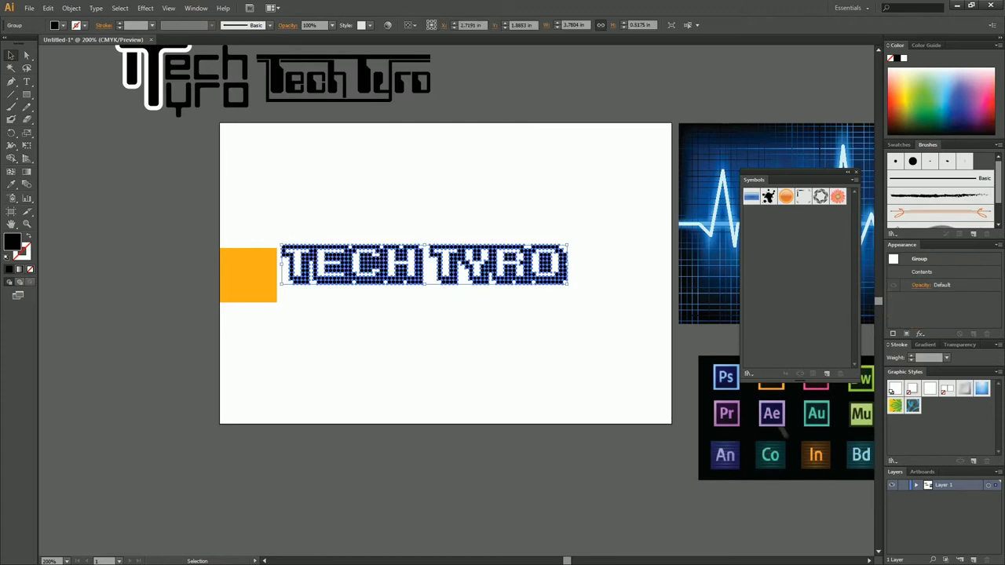
key(v)
key(ctrl+shift+g)
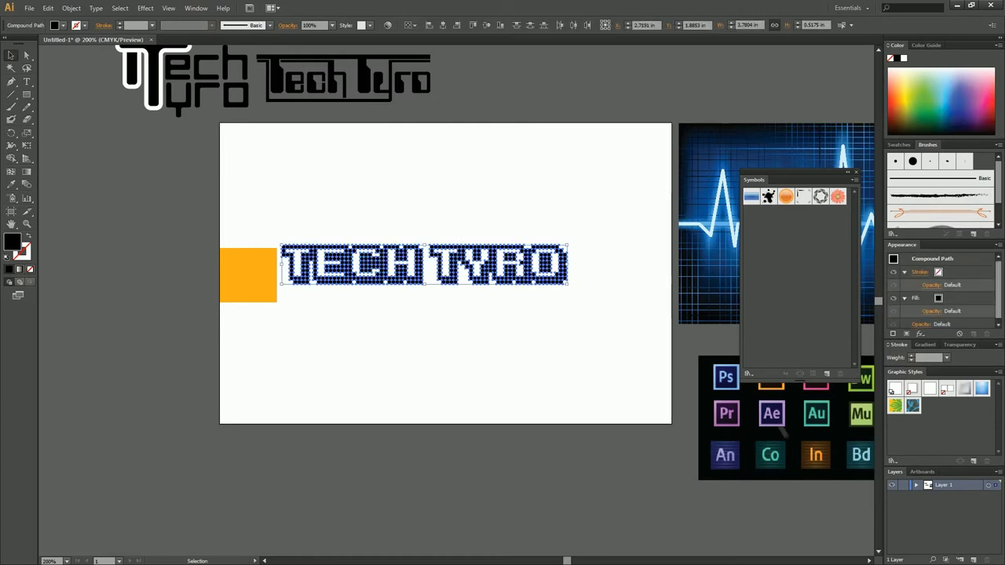
key(ctrl+shift+a)
click(368, 264)
key(ctrl+shift+a)
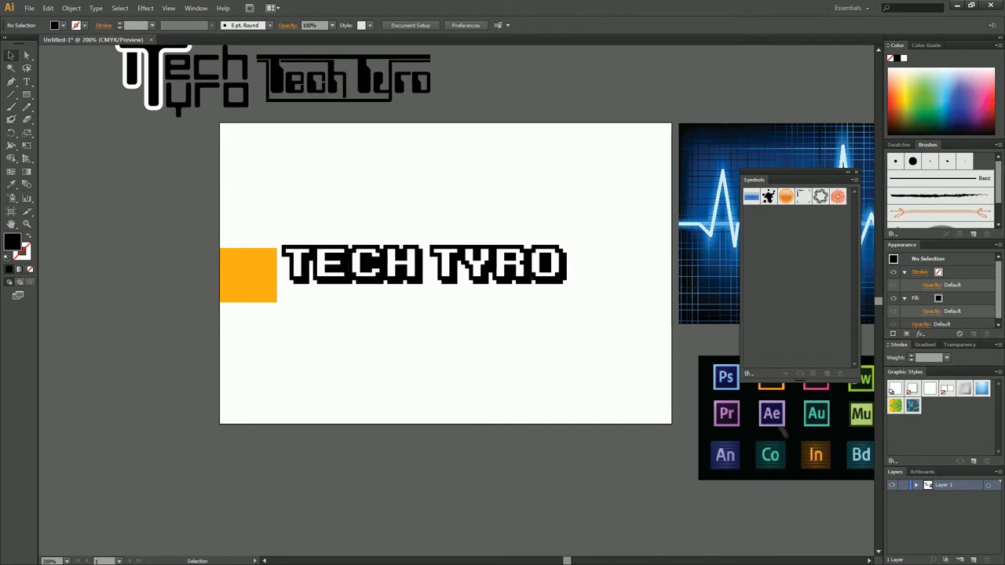
Enlarge the first T of TECH to about 0.63 × 0.71 in and shift it slightly left, away from the E
key(z)
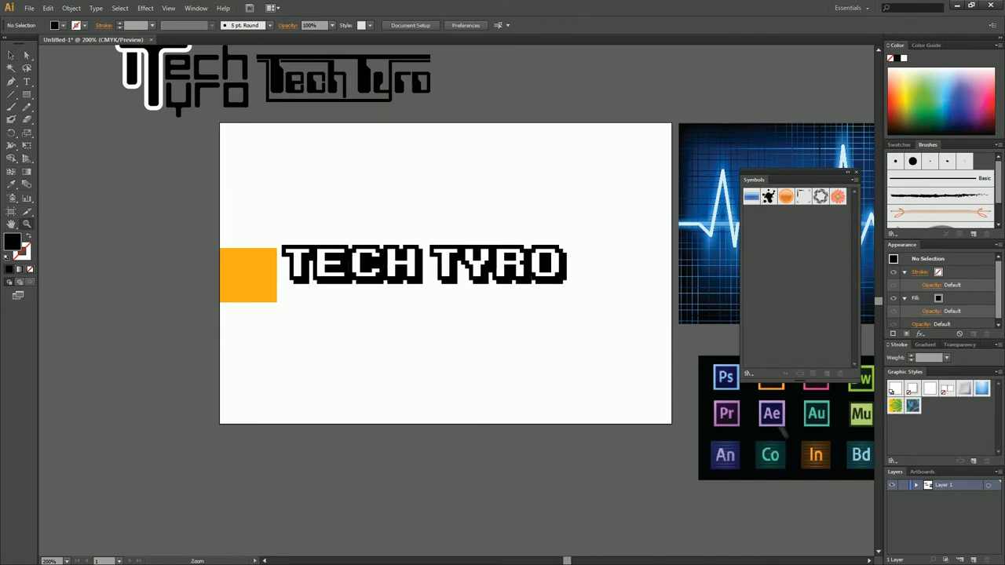
click(281, 197)
click(463, 289)
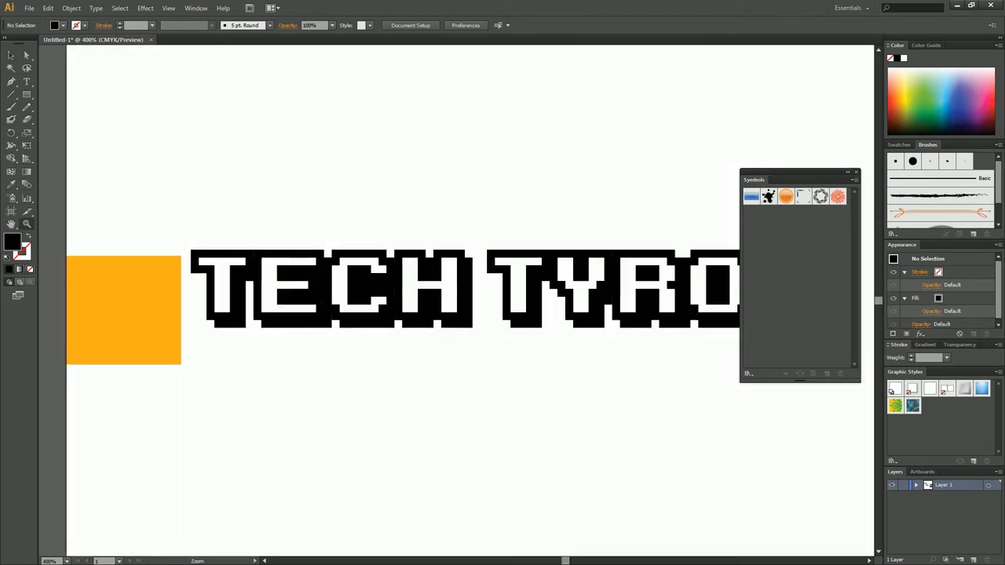
key(v)
drag(471, 314, 408, 302)
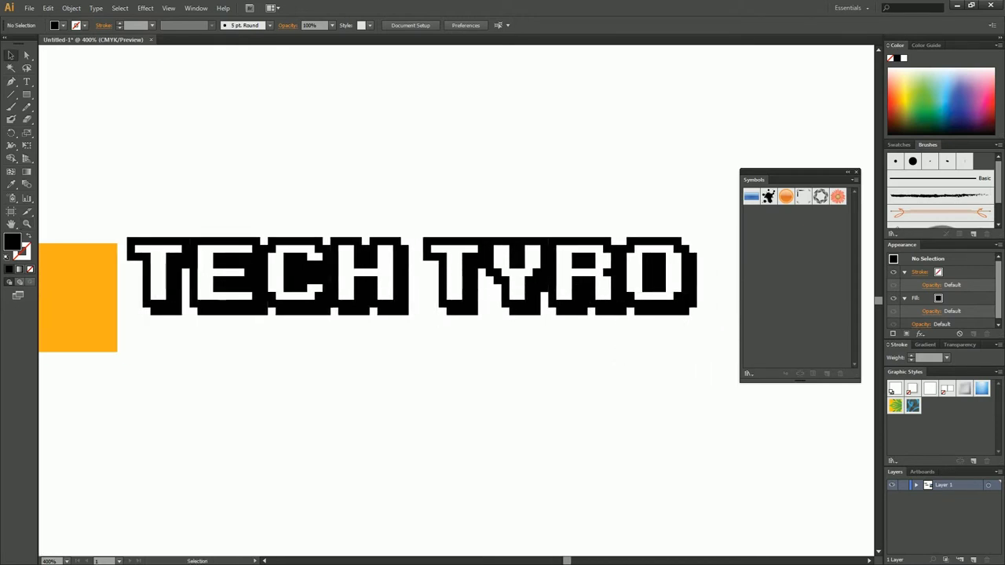
click(162, 306)
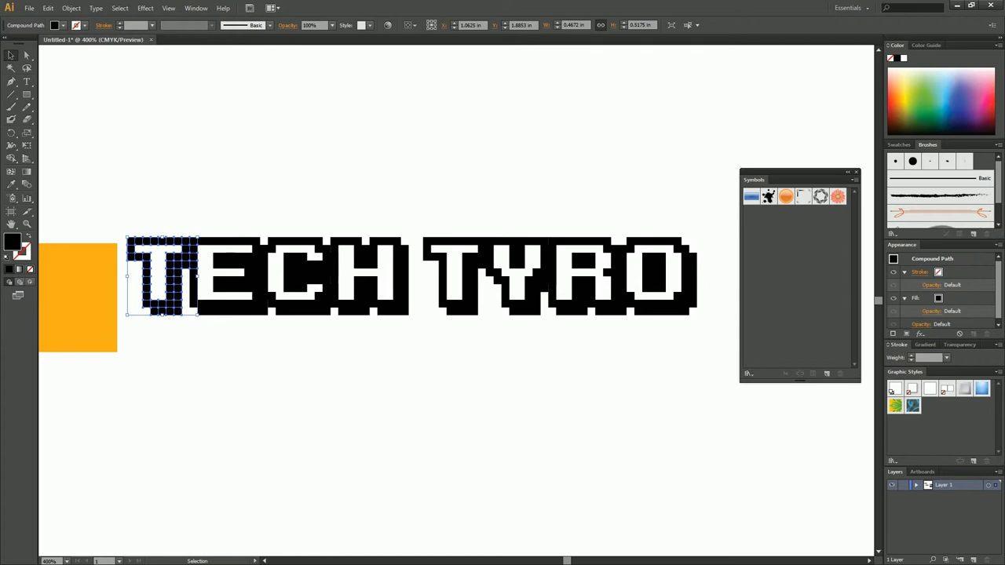
drag(199, 236, 223, 210)
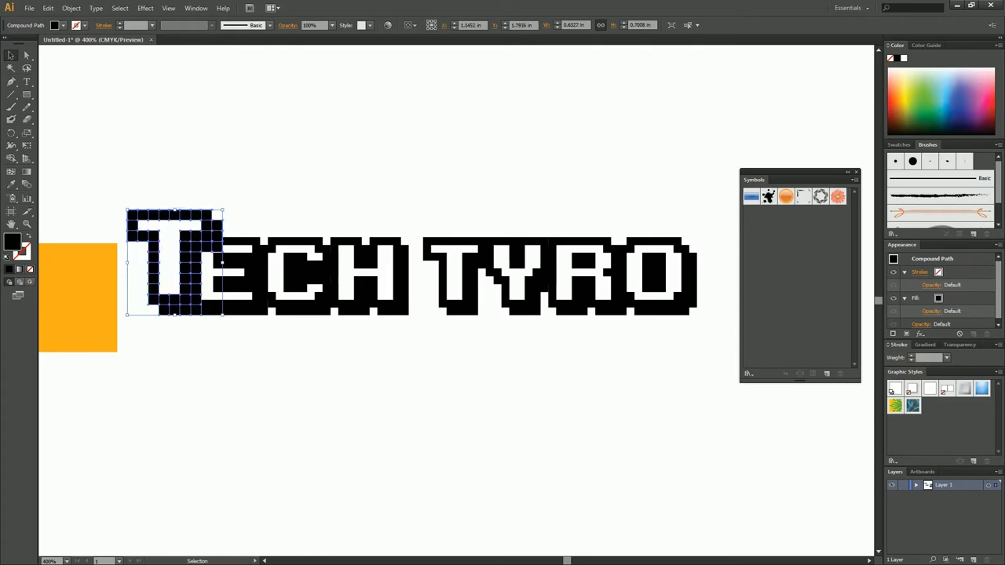
drag(186, 267, 172, 265)
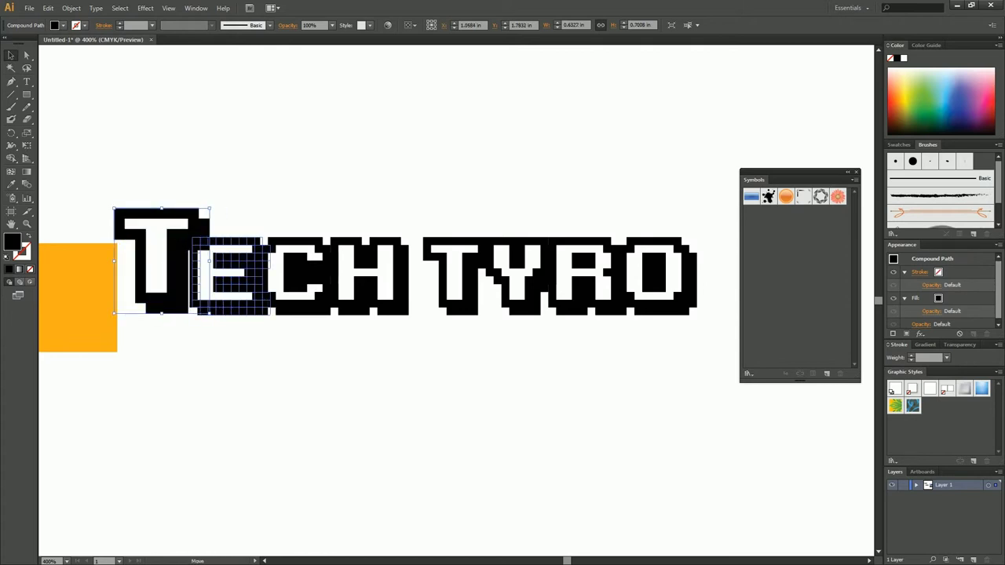
Shift the E slightly right and align the vertical centers of the E, C and H in TECH
drag(235, 261, 239, 261)
key(ctrl+shift+a)
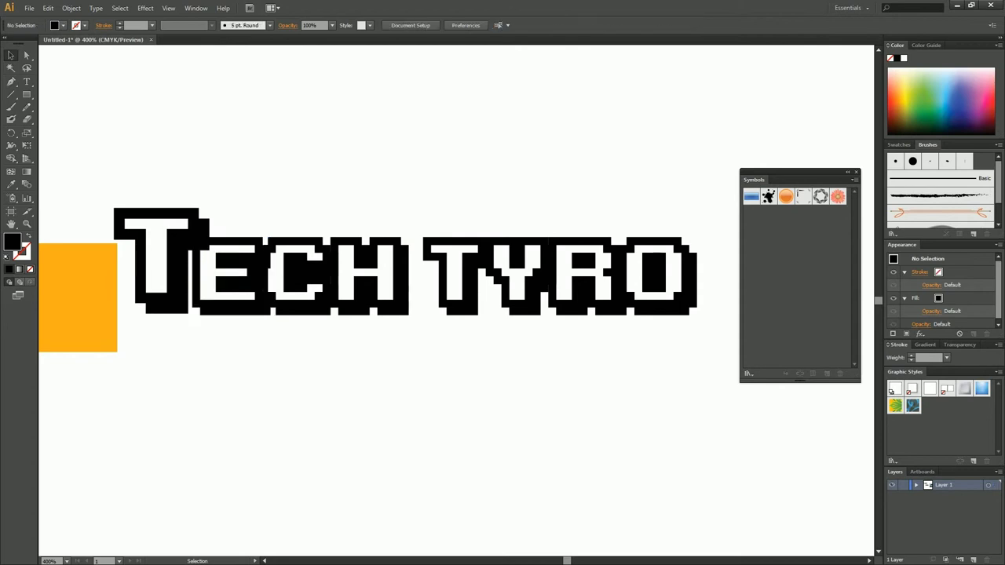
drag(236, 222, 273, 259)
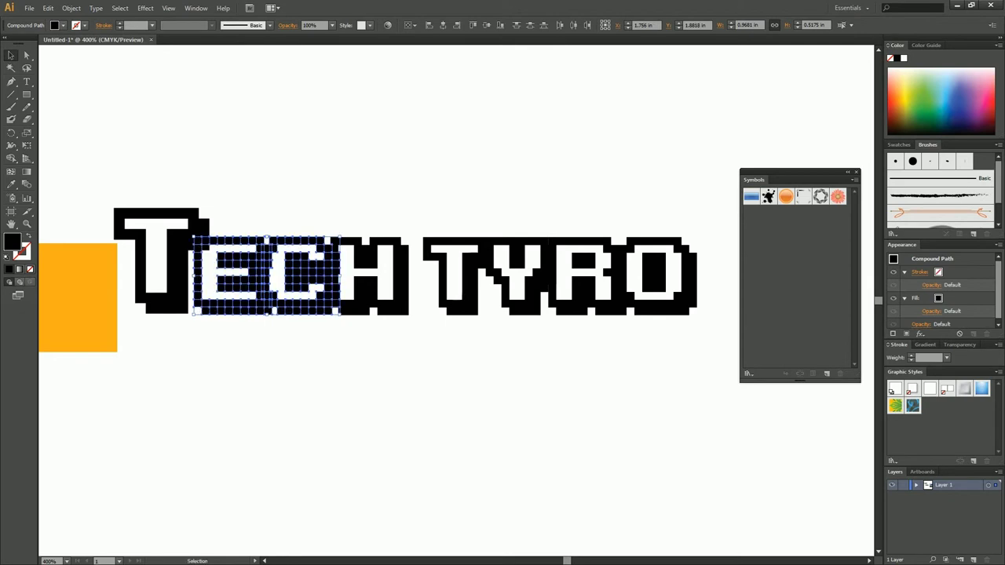
drag(240, 205, 375, 292)
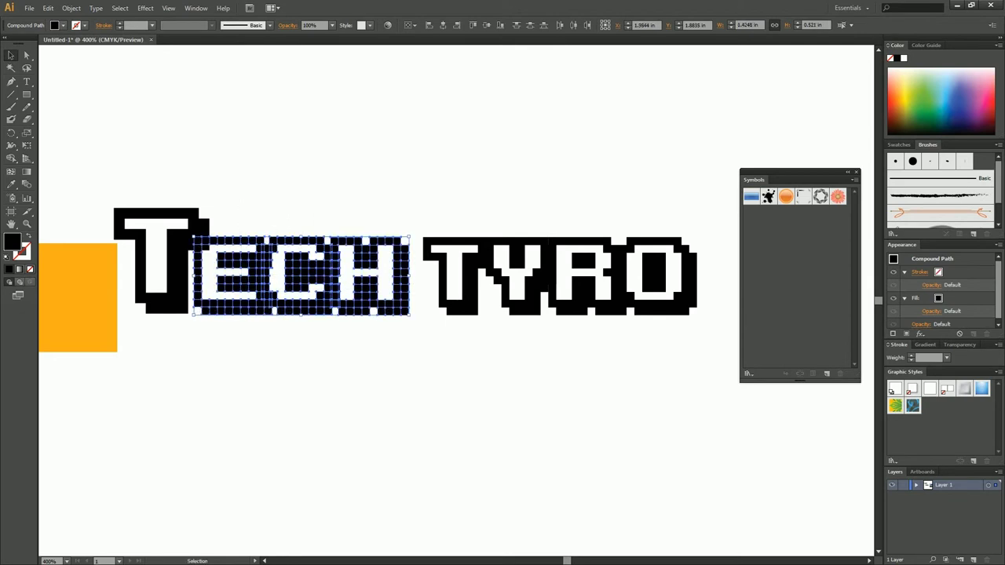
click(491, 27)
key(ctrl+shift+a)
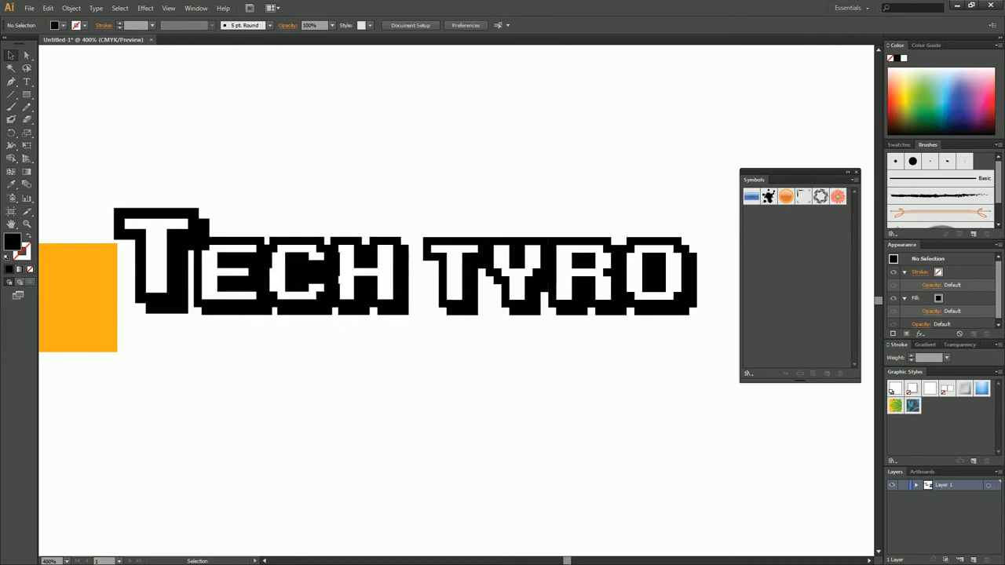
Nudge the E and C together slightly left, closer to the enlarged T
drag(243, 202, 284, 248)
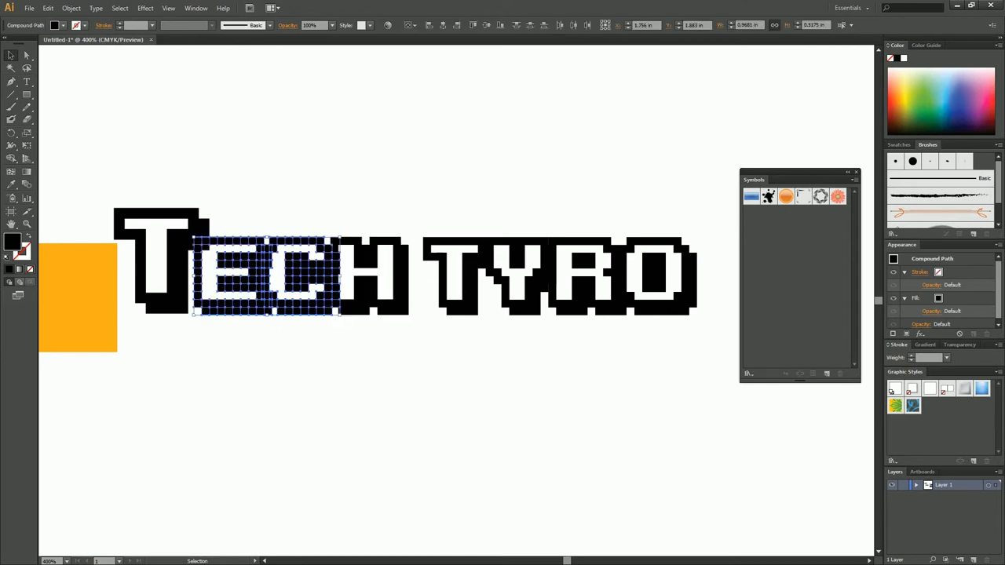
key(Left)
key(ctrl+shift+a)
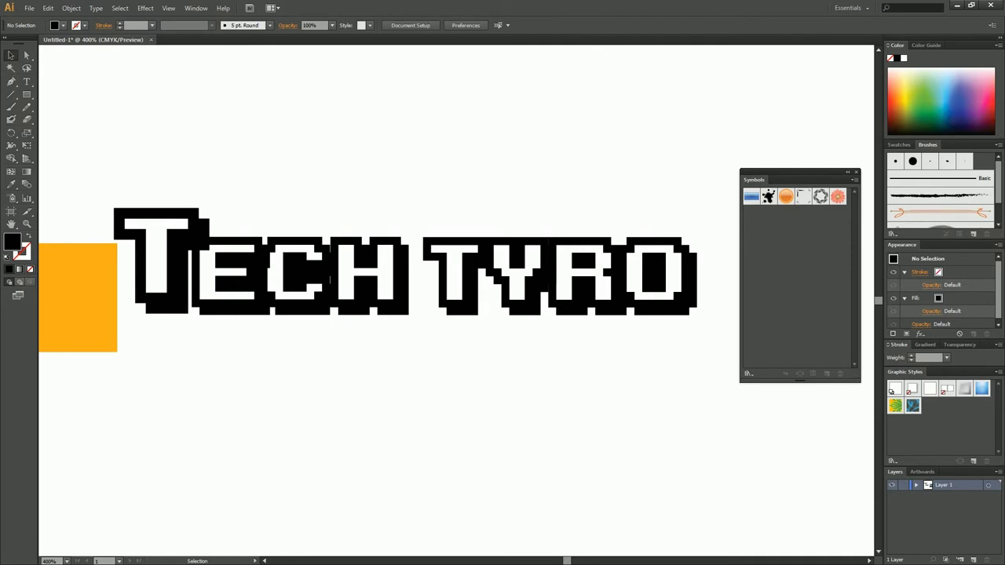
Try to delete an anchor point on the right edge of the C, where it meets the H
click(330, 279)
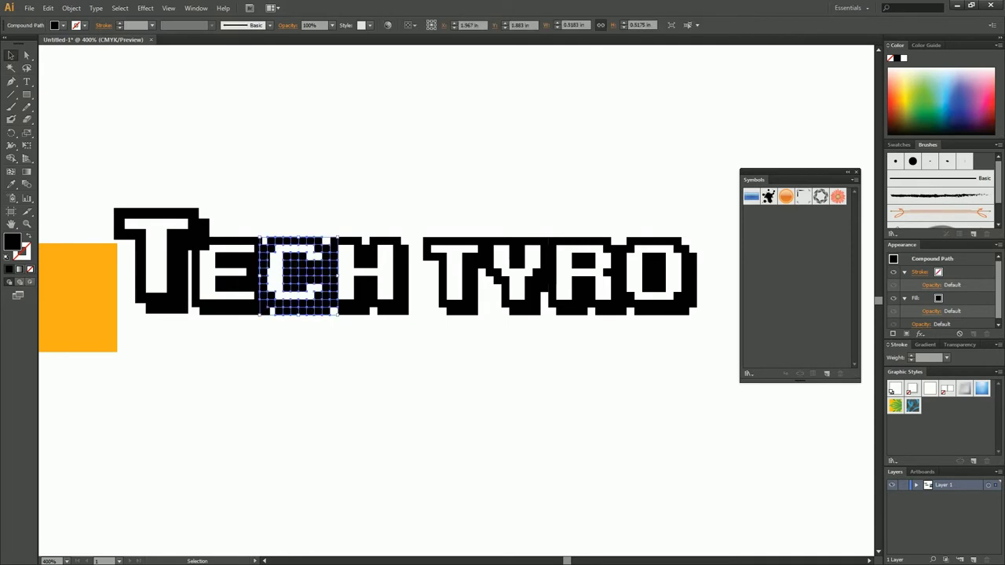
key(a)
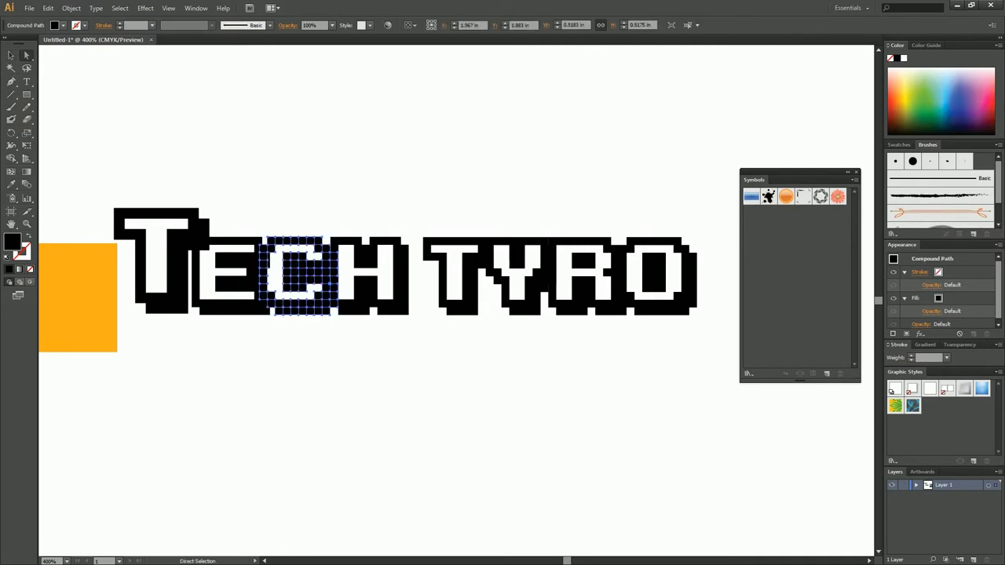
click(332, 286)
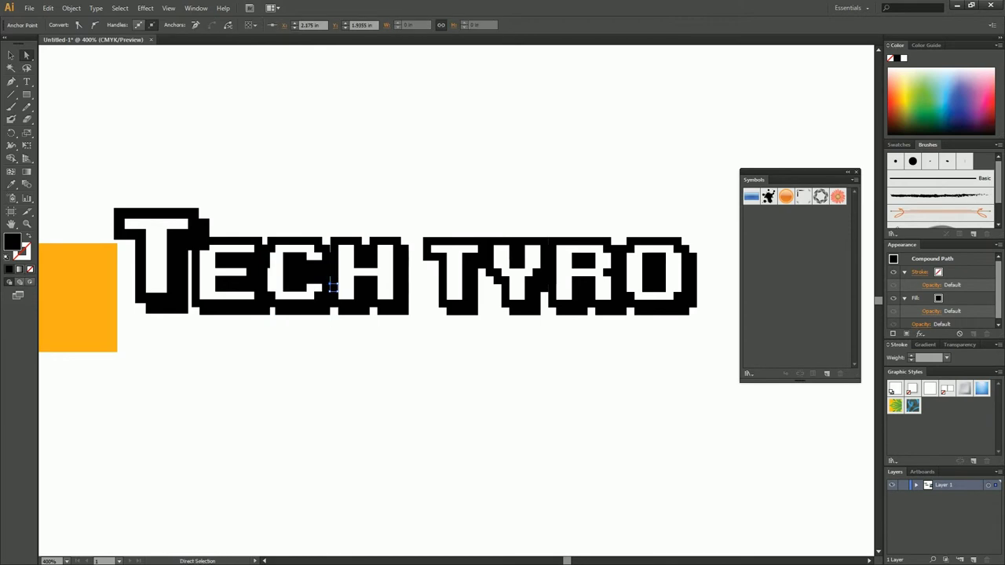
key(Delete)
key(ctrl+shift+a)
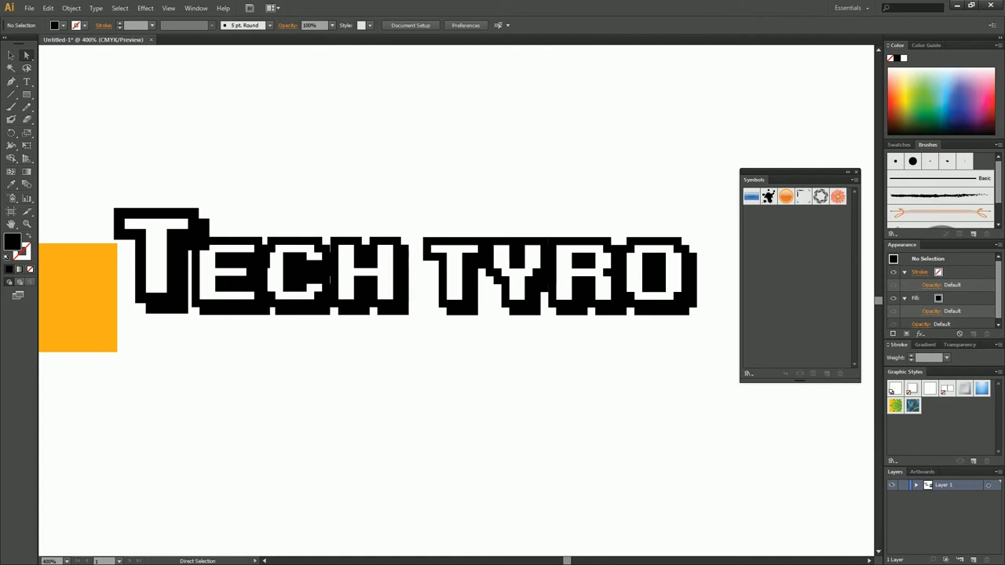
Select several neighbouring anchor points where the C meets the H and delete them
click(331, 279)
click(330, 279)
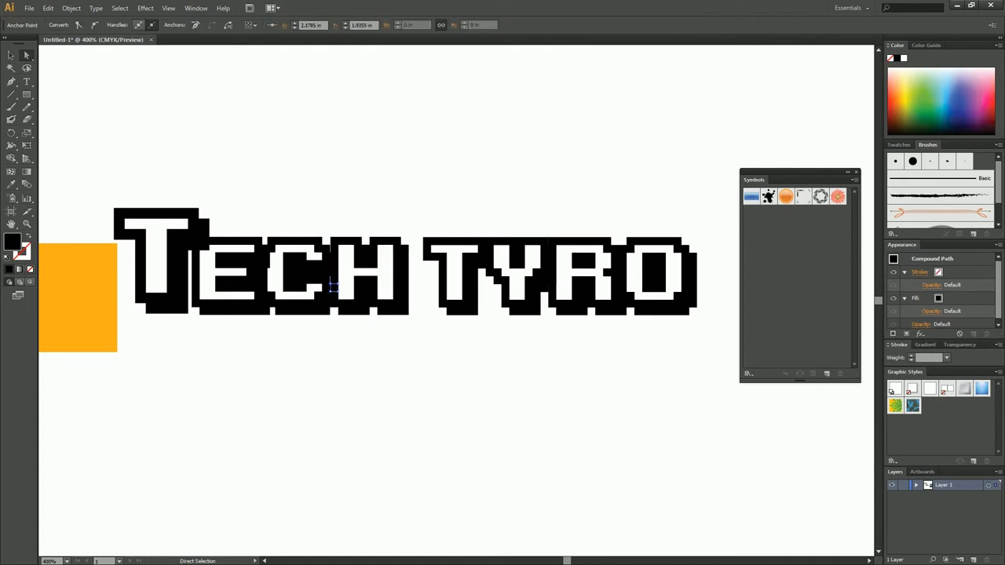
shift+click(329, 275)
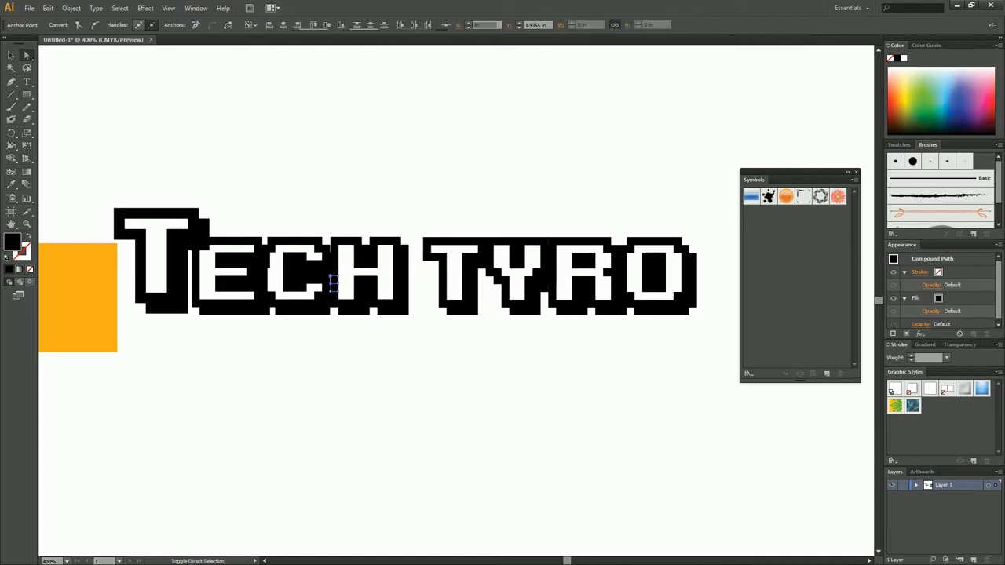
shift+click(337, 291)
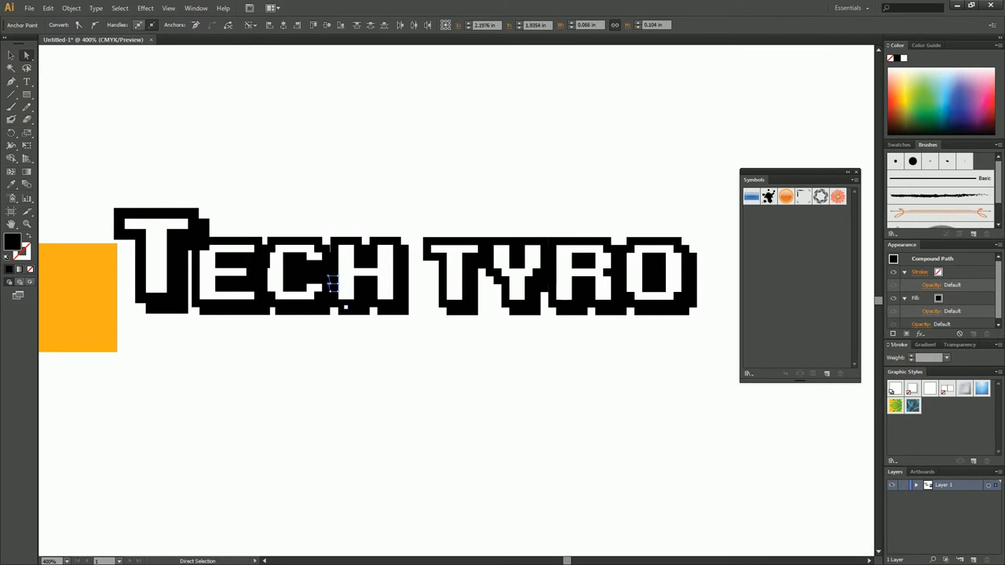
key(Delete)
Stretch the small pixel square between the C and H so it closes the white gap
drag(328, 280, 336, 290)
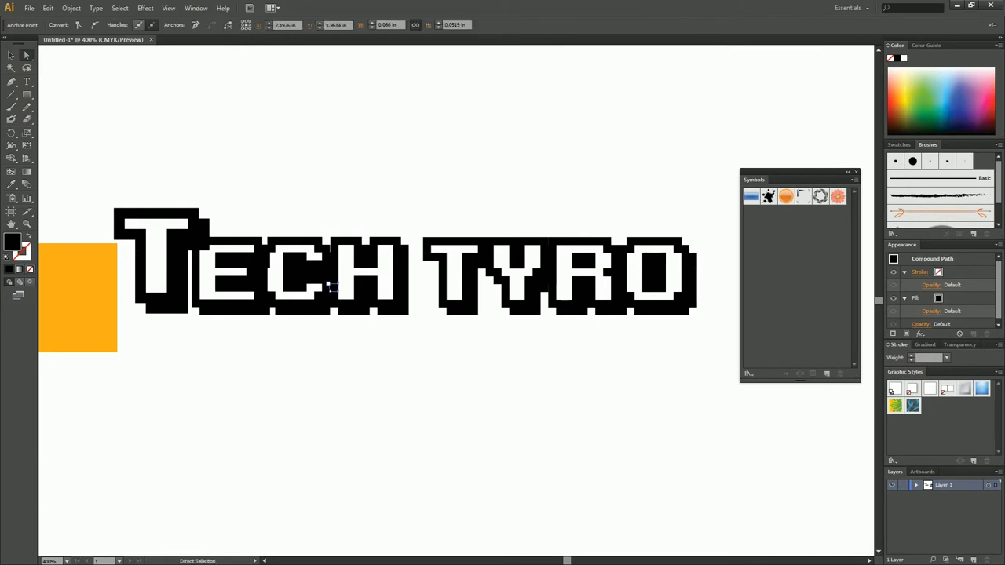
click(328, 283)
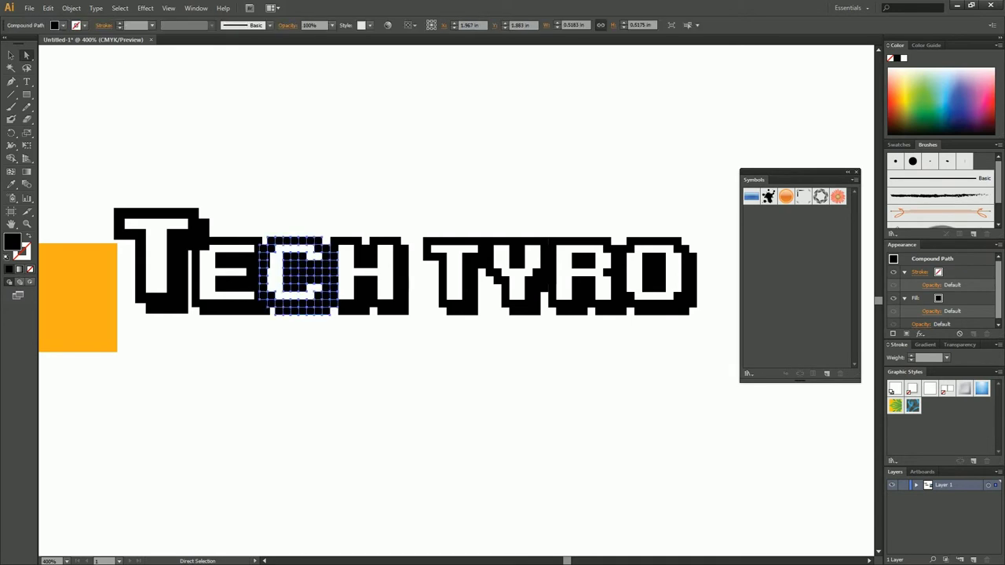
click(331, 277)
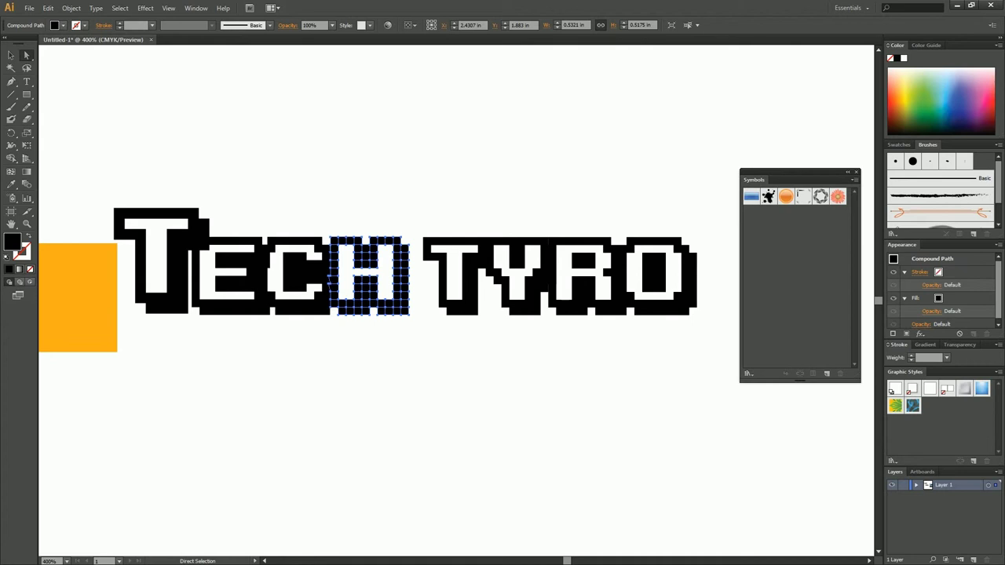
key(ctrl+shift+a)
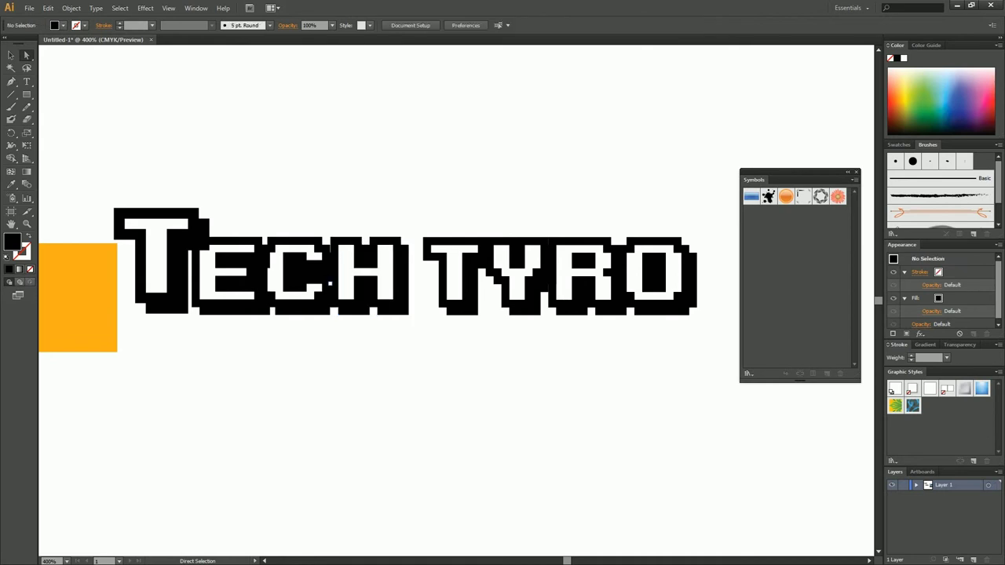
click(330, 284)
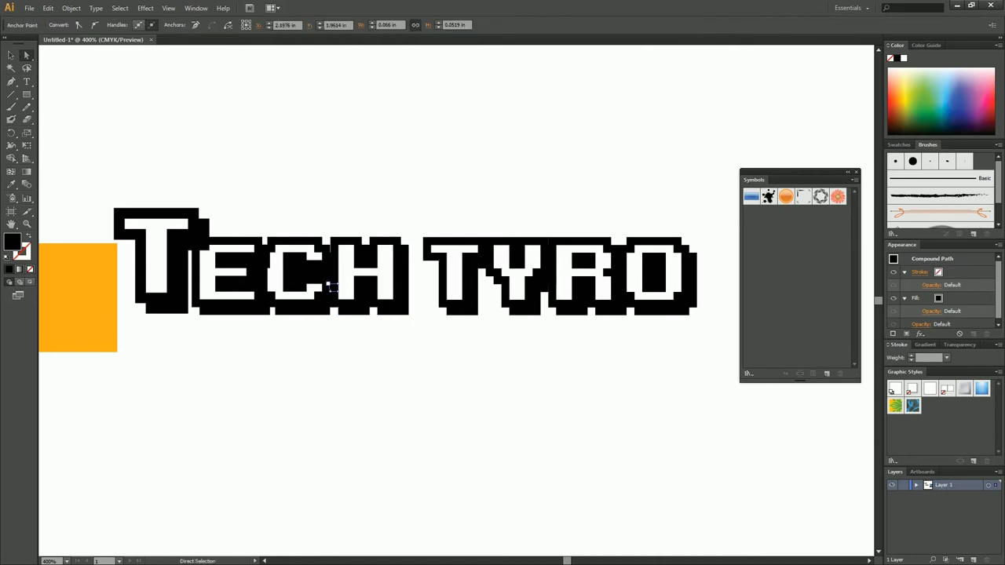
click(333, 288)
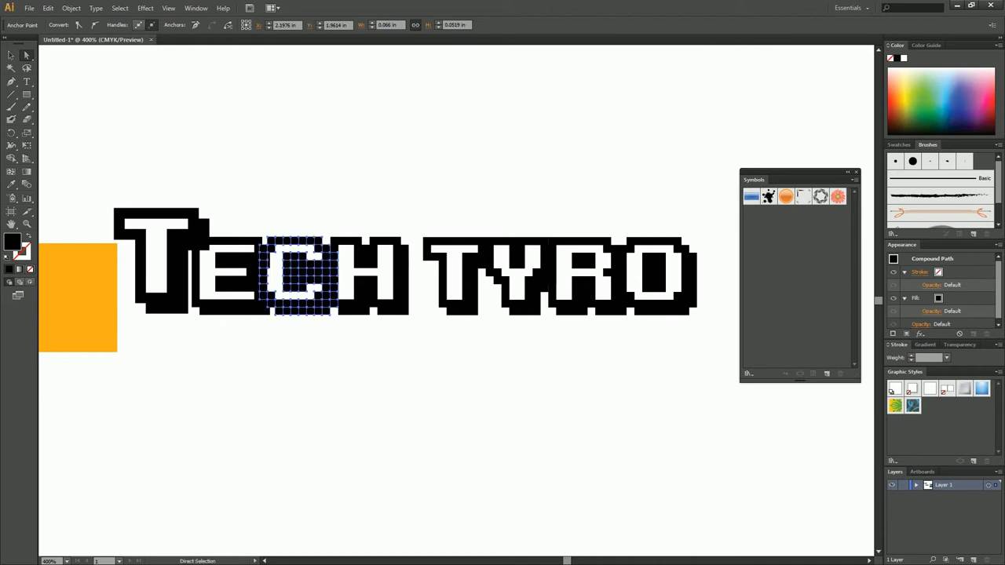
click(365, 290)
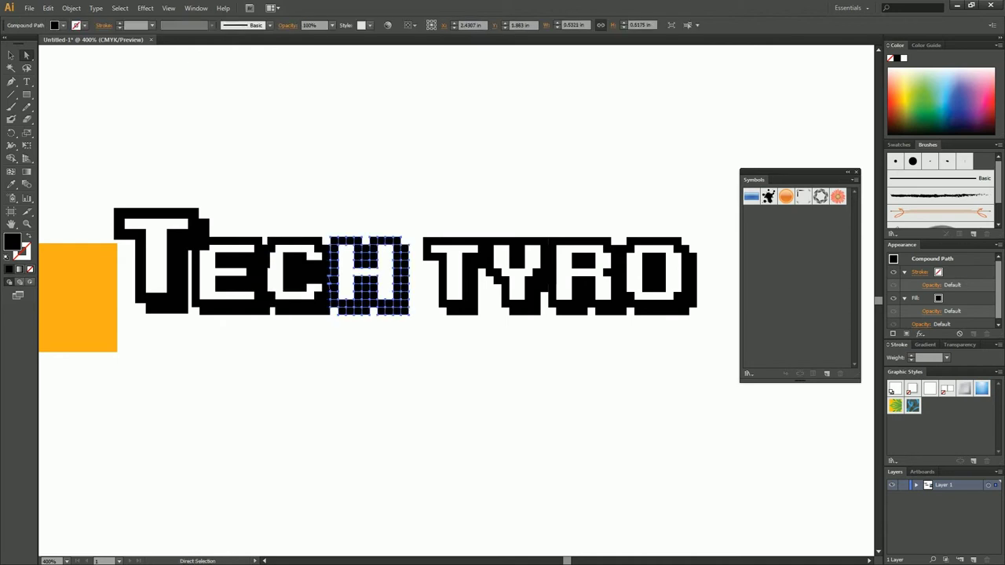
key(ctrl+shift+a)
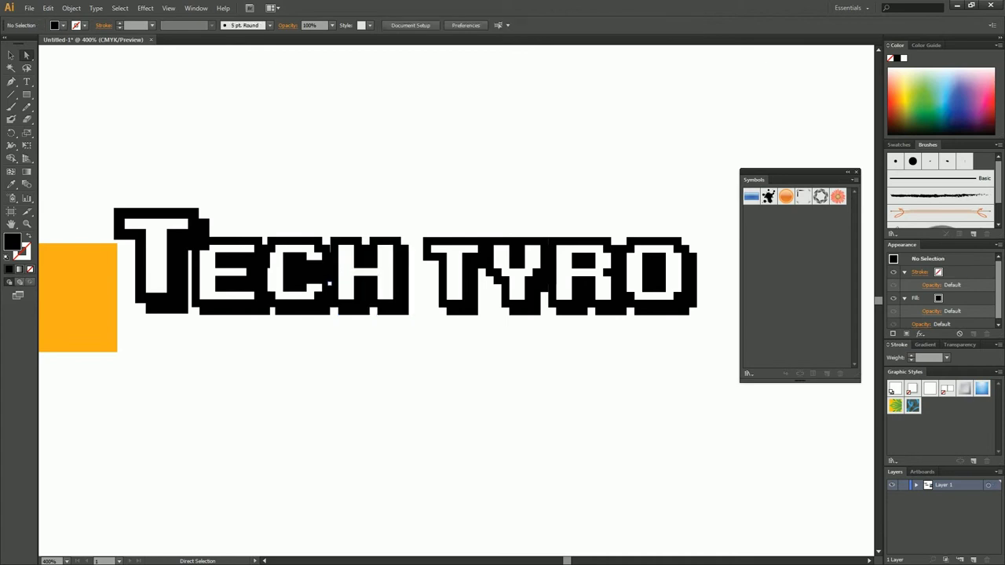
click(332, 285)
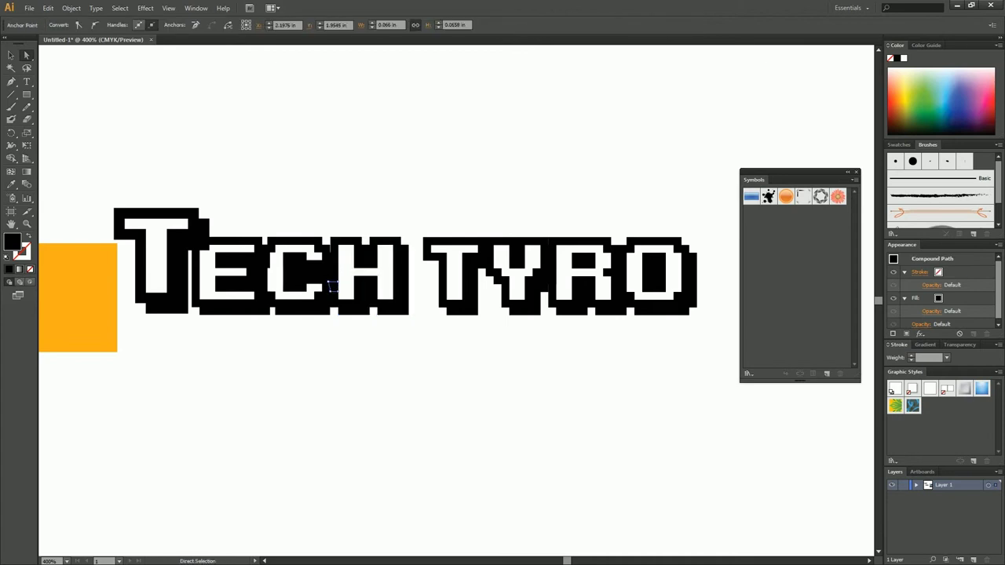
key(ctrl+shift+a)
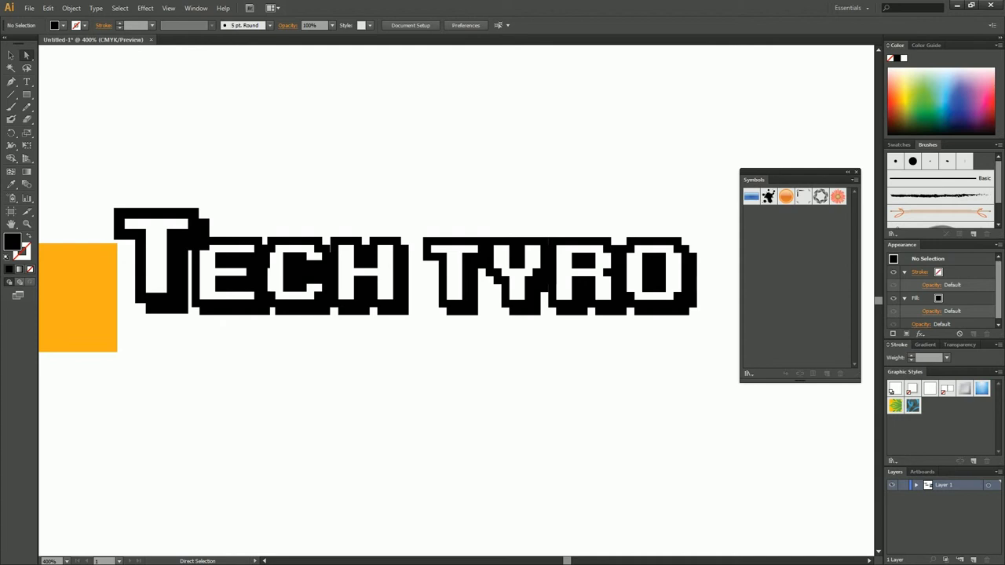
Move the E of TECH slightly left, further under the enlarged T
key(v)
click(236, 268)
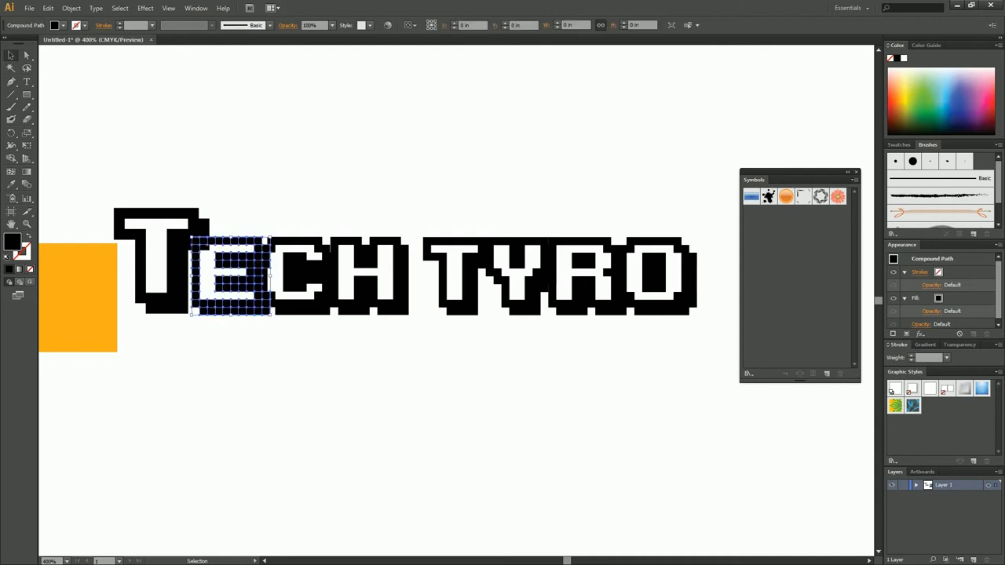
key(Left)
key(ctrl+shift+a)
drag(236, 267, 234, 268)
key(ctrl+shift+a)
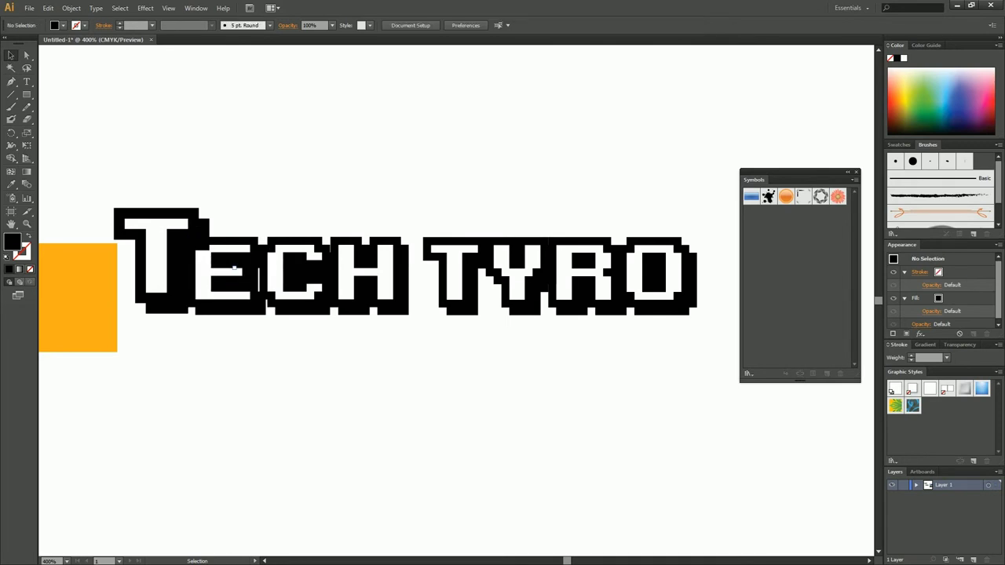
Extend the pixel squares on the C's left edge slightly left to close the gap to the E
key(a)
click(263, 278)
key(ctrl)
shift+click(263, 270)
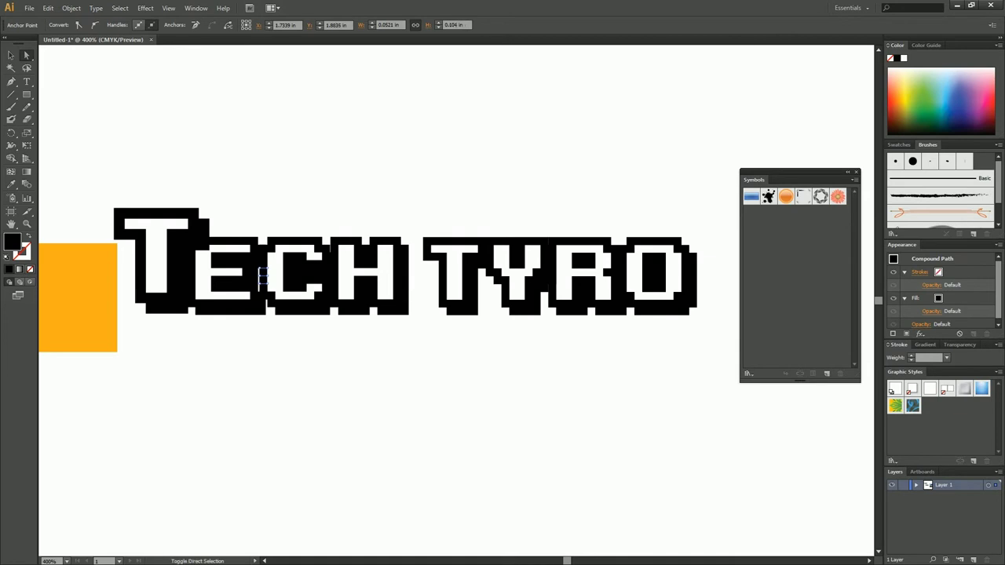
shift+click(260, 291)
key(Left)
key(Left)
key(ctrl+shift+a)
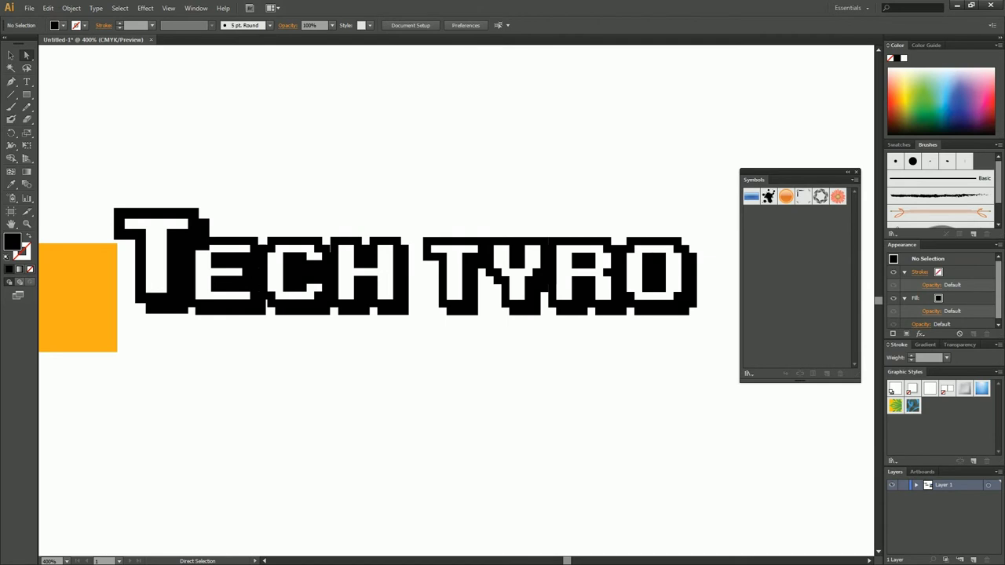
Enlarge the T of TECH to about 0.75 × 0.83 in and reposition it level with the base of the other letters
key(v)
click(177, 261)
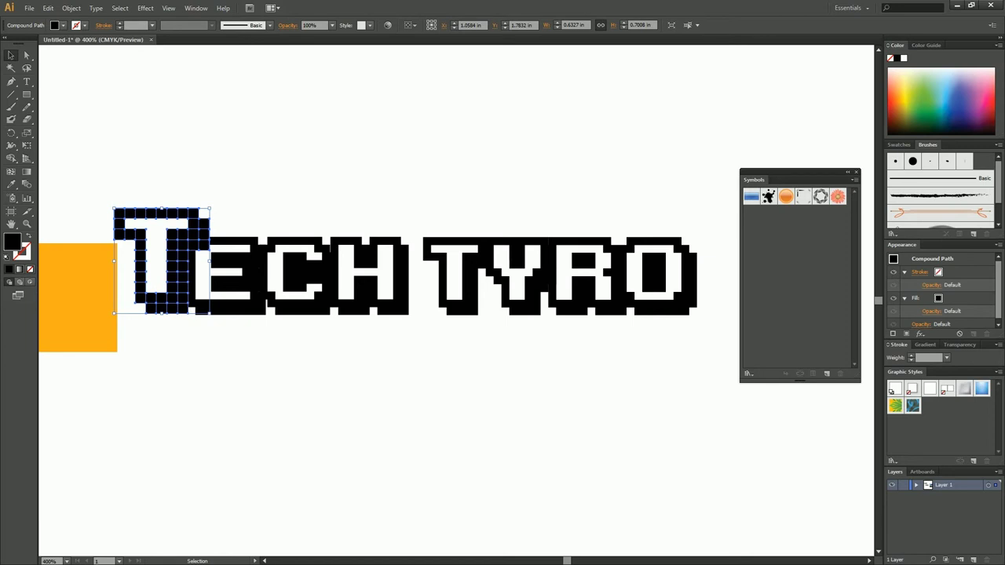
drag(209, 208, 227, 190)
drag(192, 235, 181, 235)
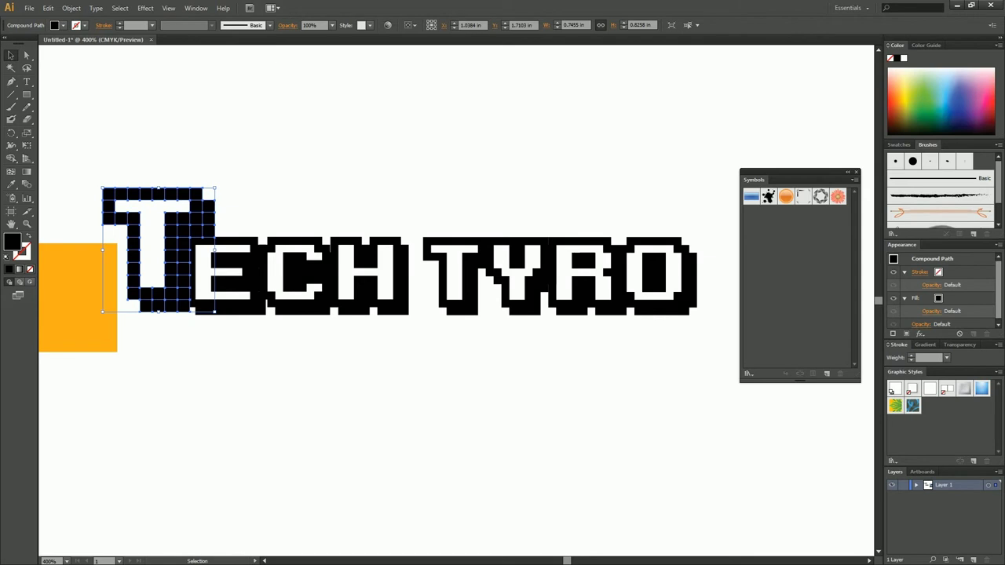
key(ctrl+shift+a)
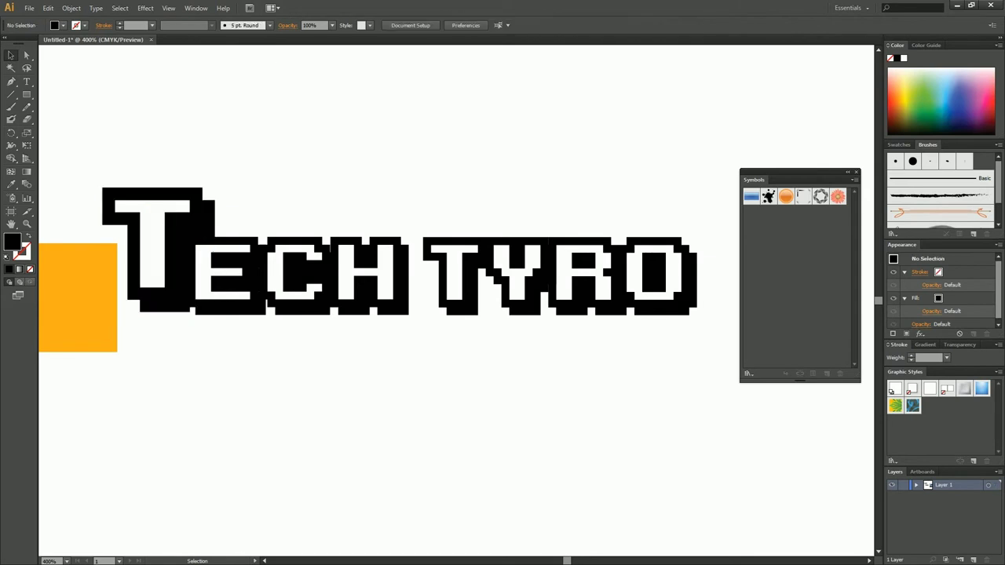
click(180, 235)
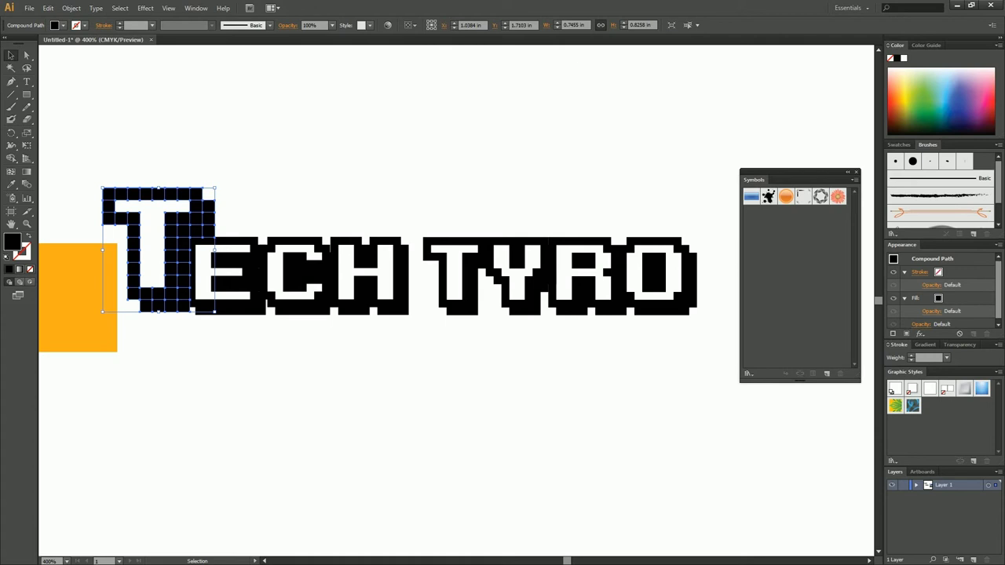
drag(181, 235, 179, 238)
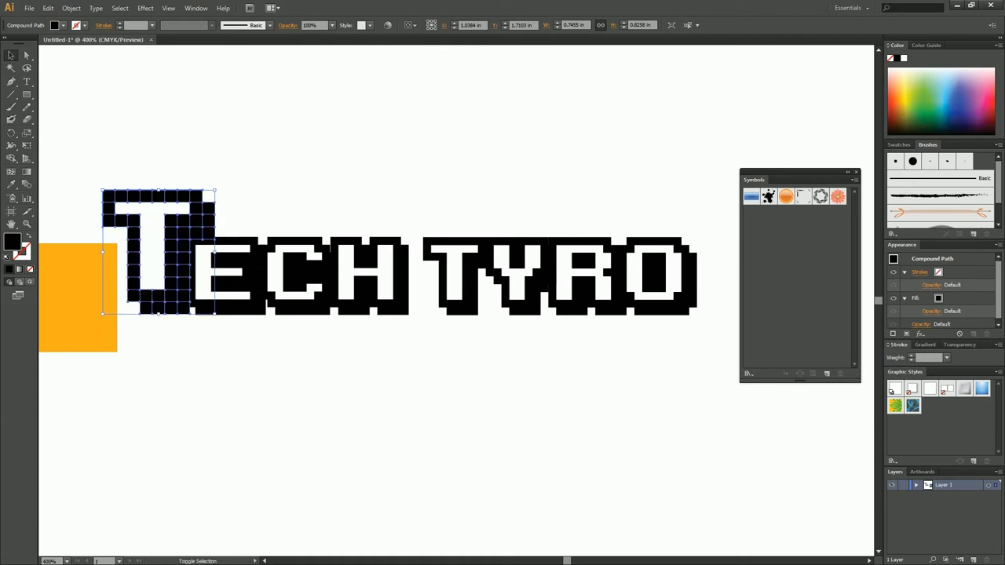
key(ctrl+shift+a)
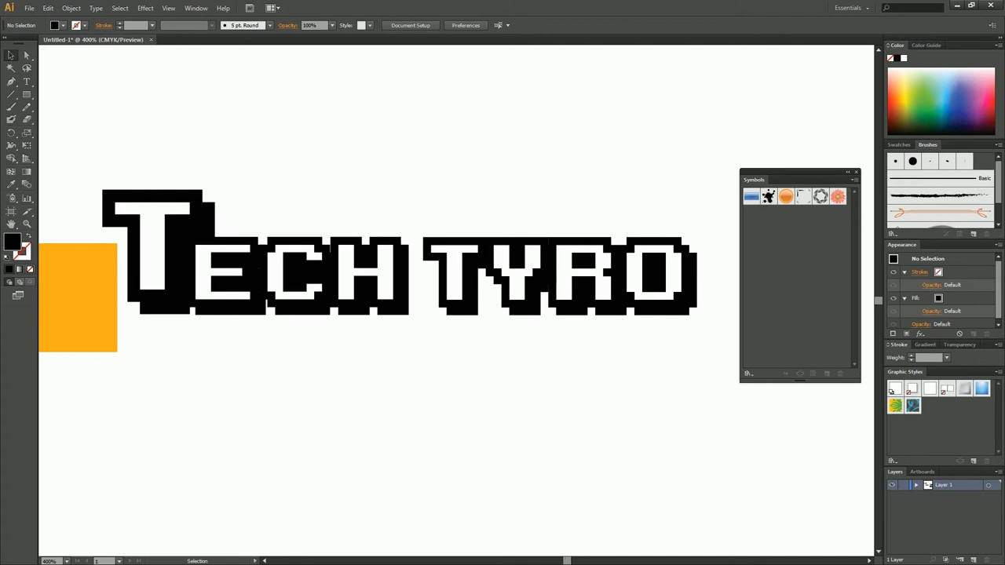
Replace the small T of TYRO with a copy of the enlarged T, shifted slightly right toward the Y
drag(179, 238, 454, 234)
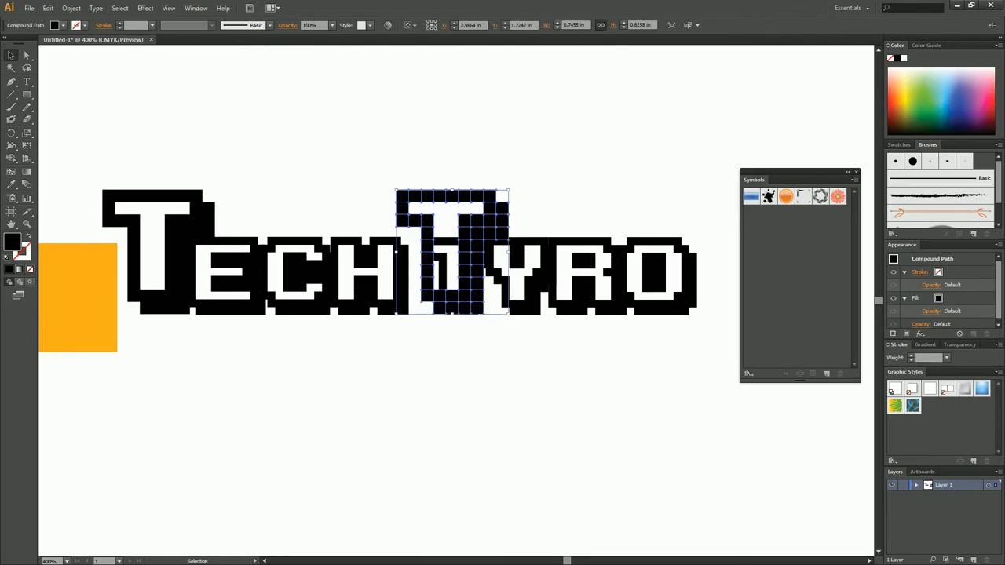
key(Right)
key(Right)
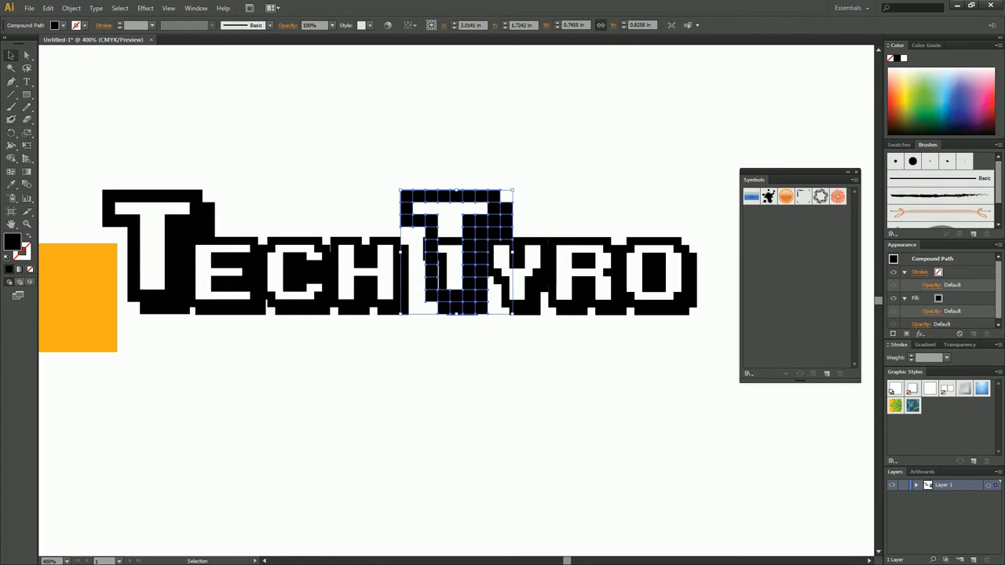
key(ctrl+shift+a)
click(470, 275)
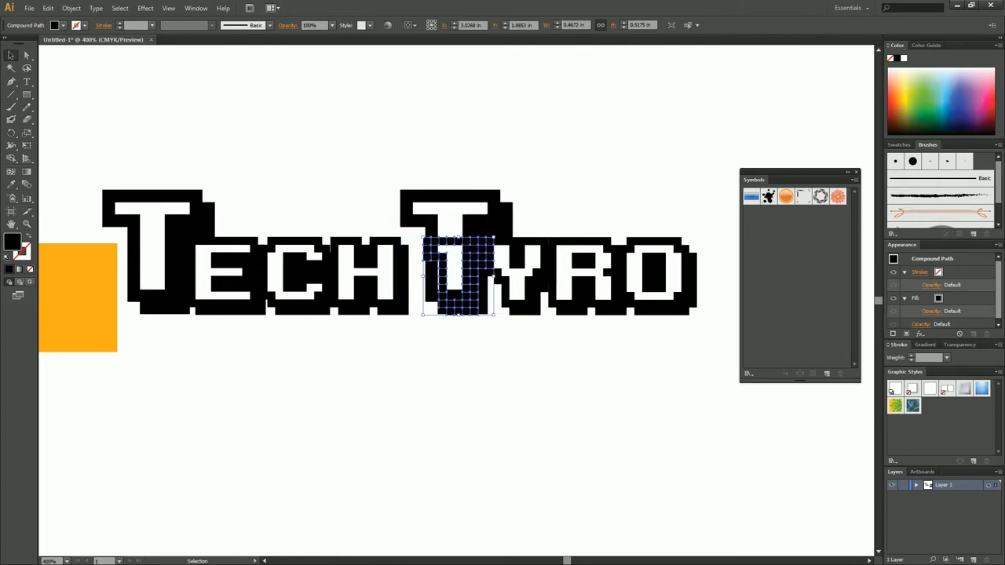
key(Delete)
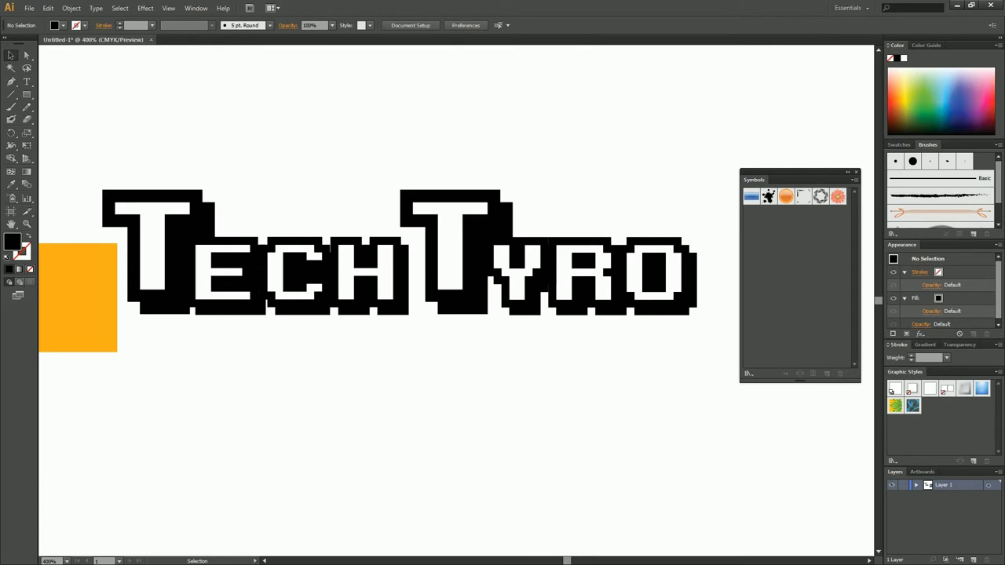
Try nudging the R of TYRO slightly left toward the Y
click(583, 261)
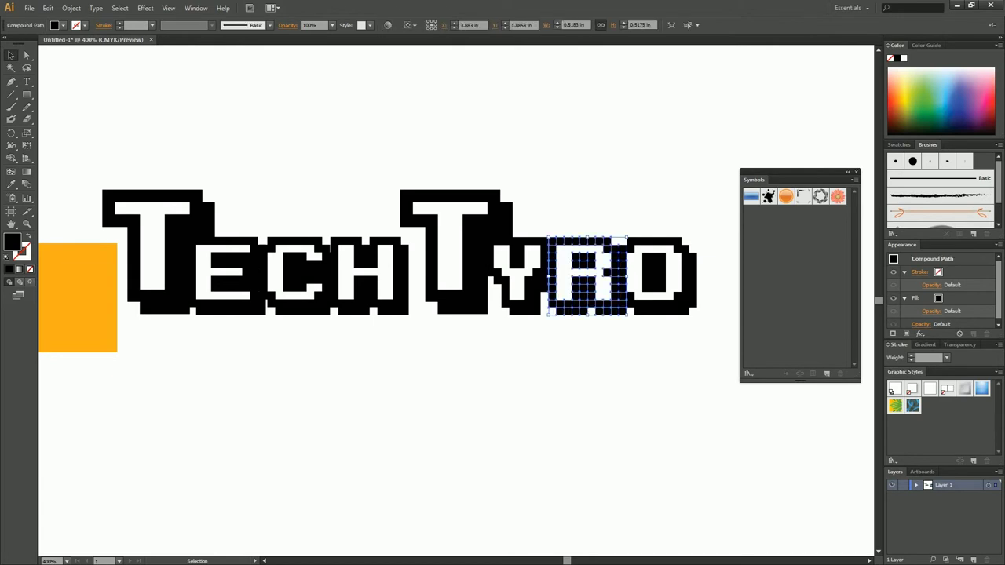
key(Left)
key(ctrl+shift+a)
click(583, 261)
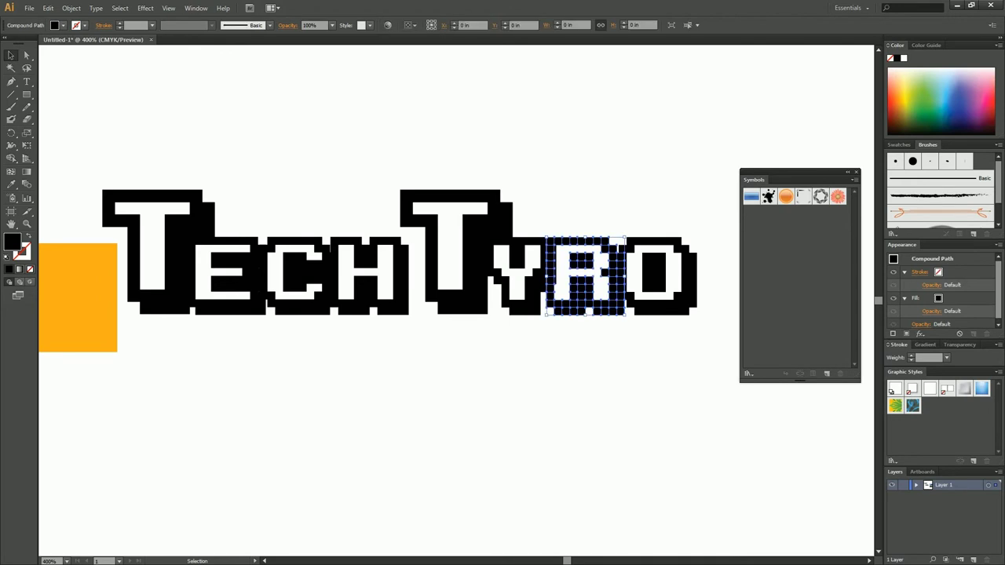
key(Right)
key(ctrl+shift+a)
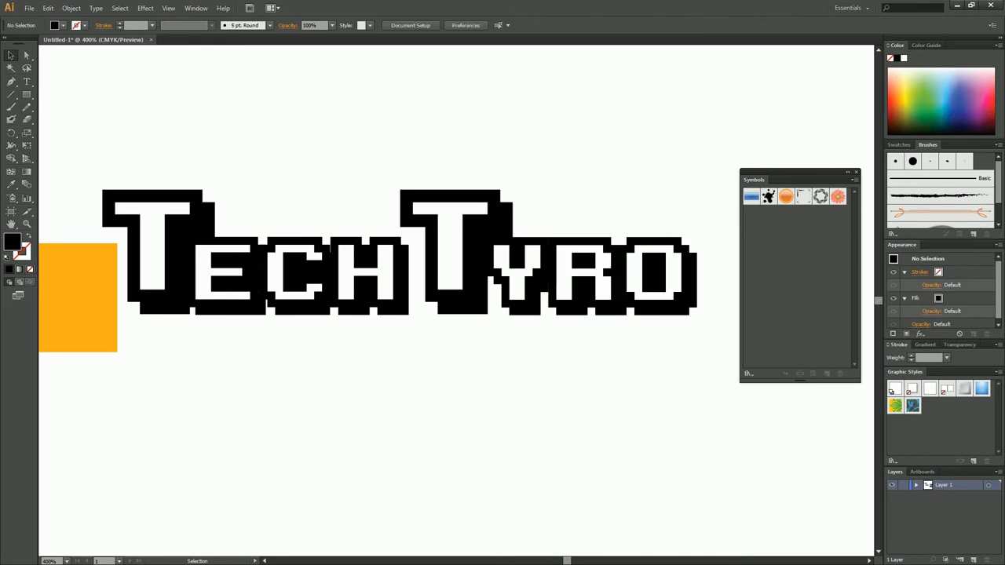
Shift the R's upper-left corner pixel slightly left to close the thin gap to the Y
click(583, 261)
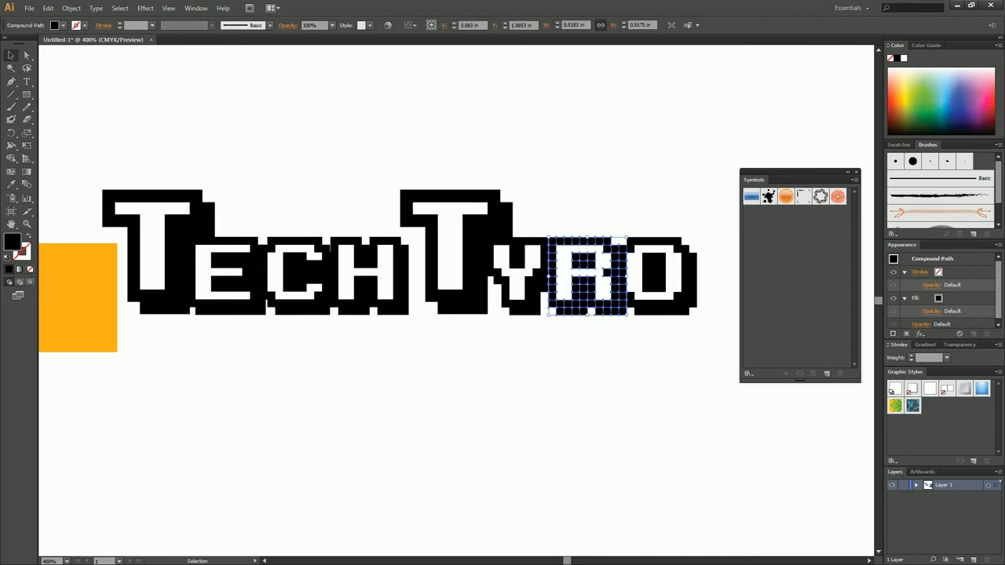
key(a)
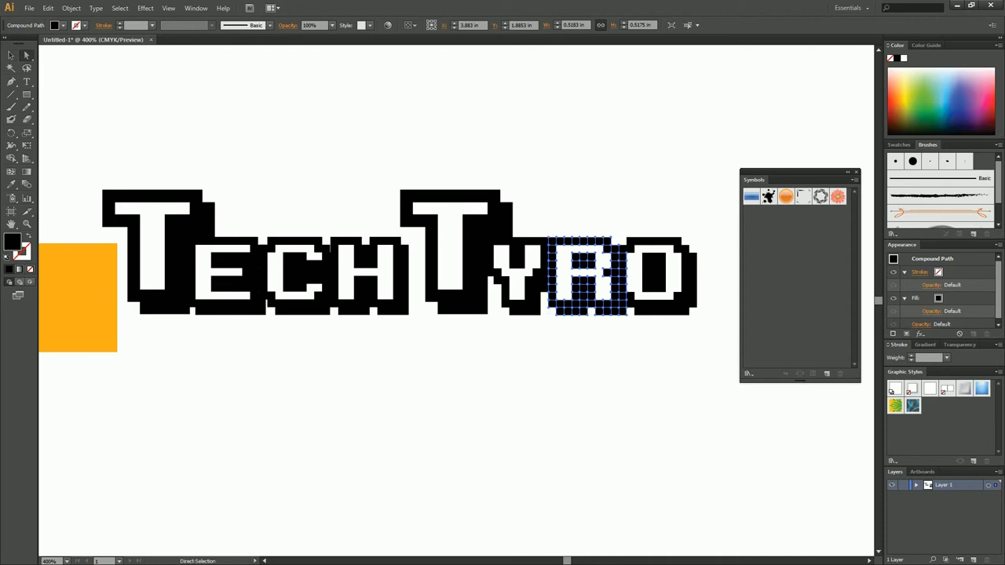
key(ctrl+shift+a)
click(548, 241)
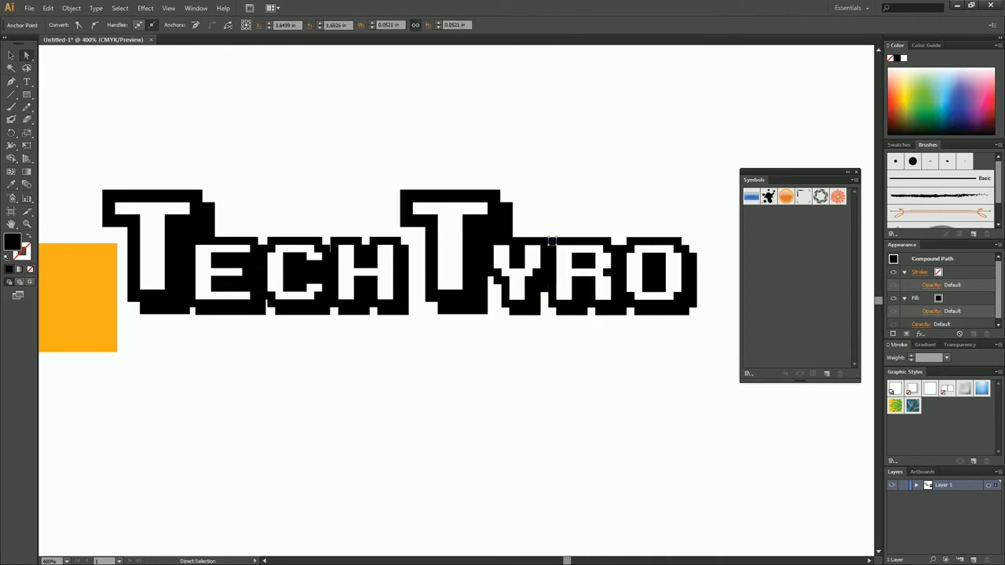
key(Left)
key(ctrl+shift+a)
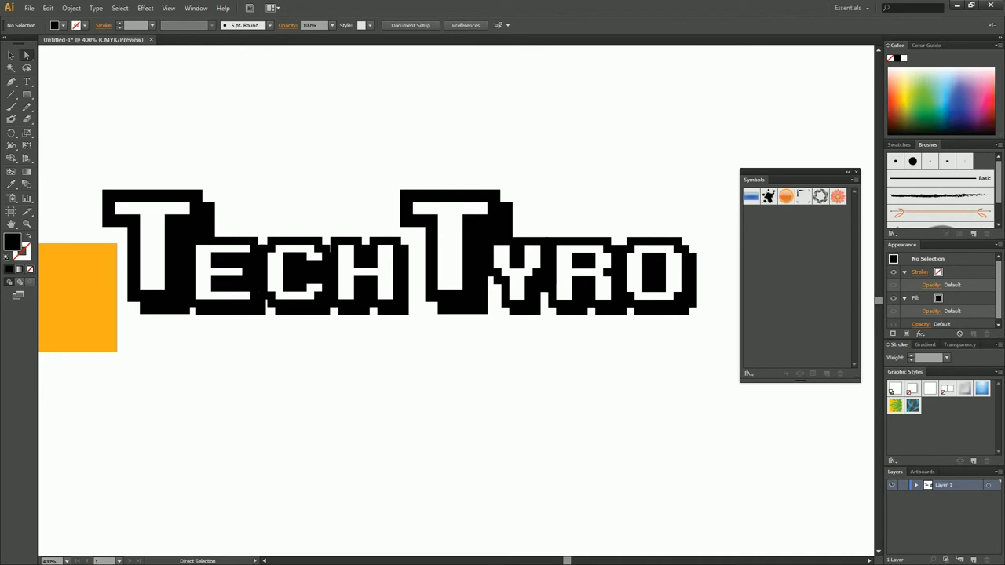
Touch up the corner pixels where the O meets the R in TYRO and where the H meets the C in TECH
key(v)
key(z)
alt+click(627, 369)
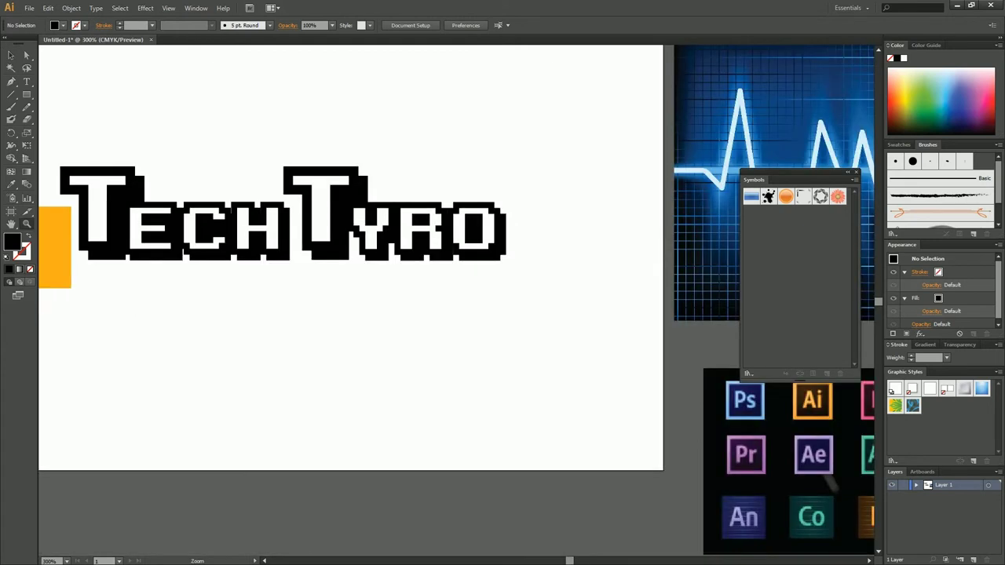
key(space)
drag(626, 368, 800, 430)
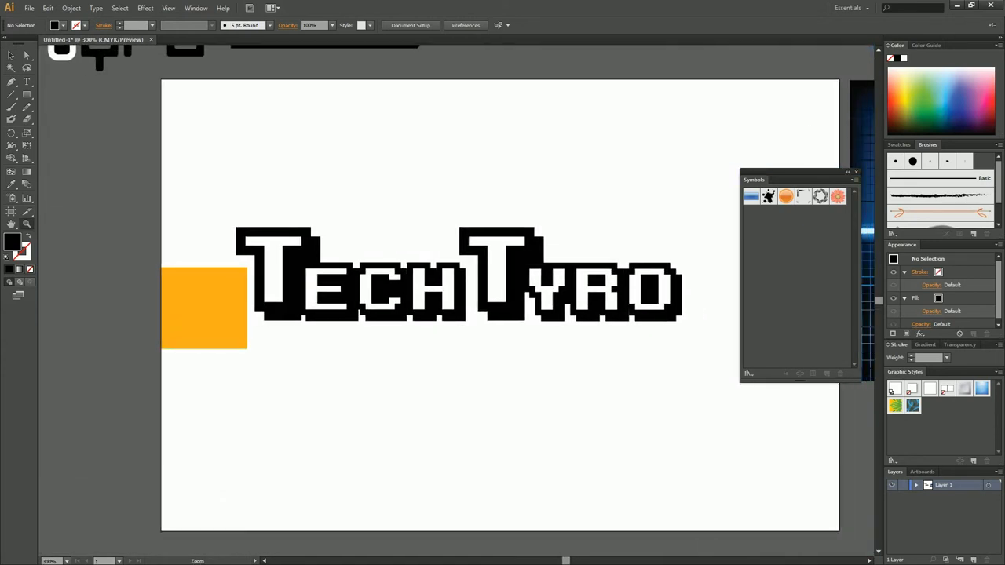
key(v)
key(a)
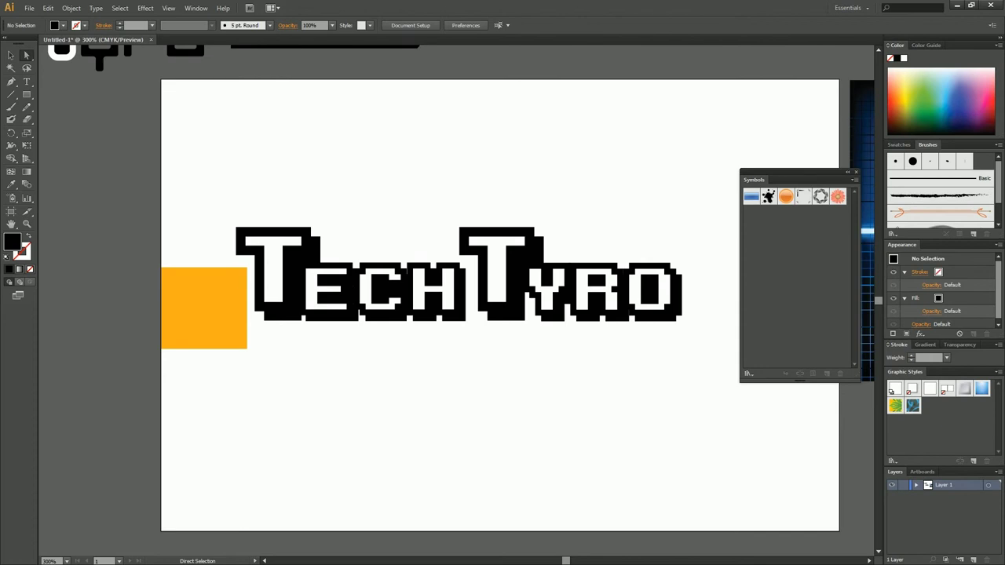
click(622, 271)
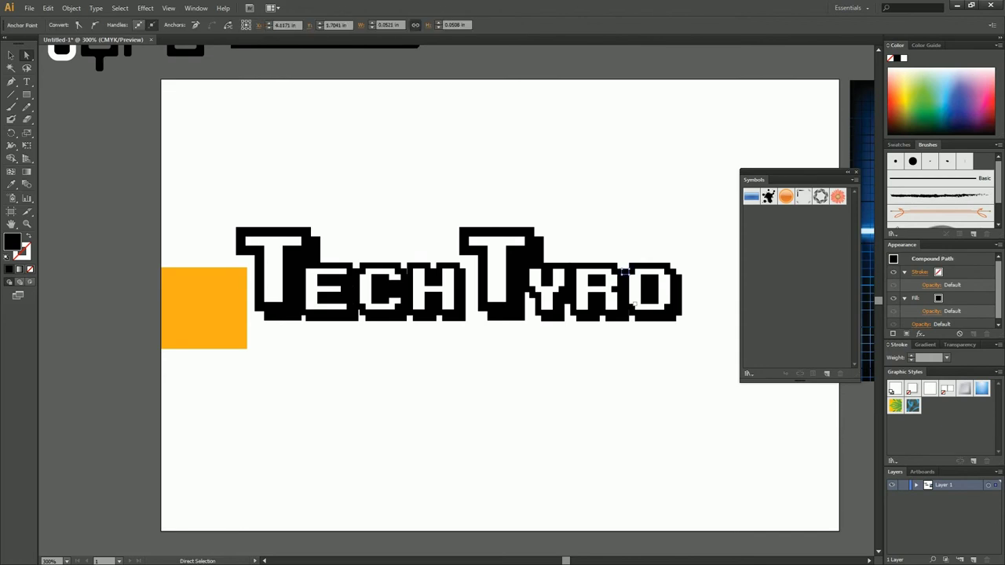
key(Delete)
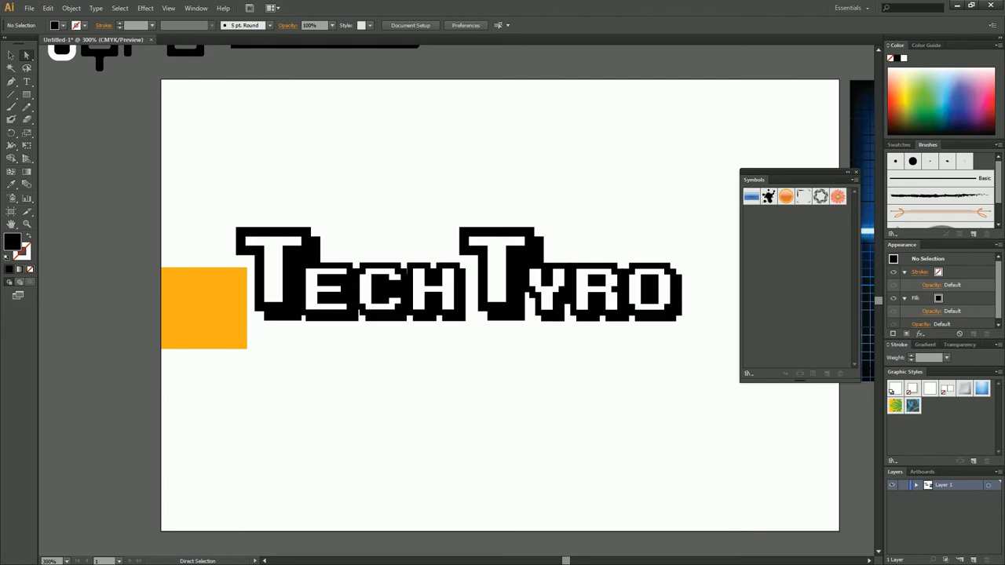
click(409, 270)
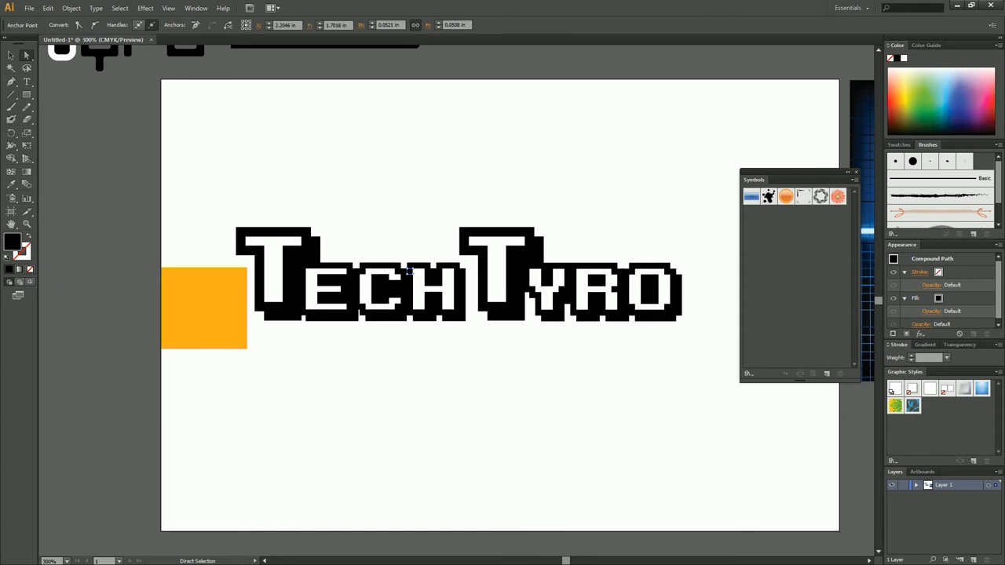
key(ctrl+shift+a)
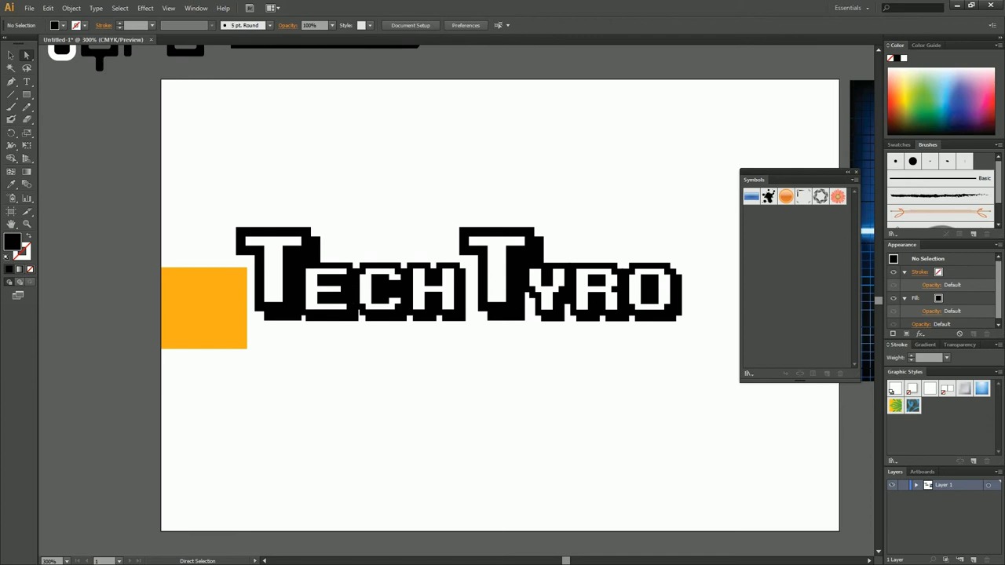
Select the whole pixel-style Tech Tyro lettering and make it a Live Paint group
key(v)
drag(284, 189, 569, 313)
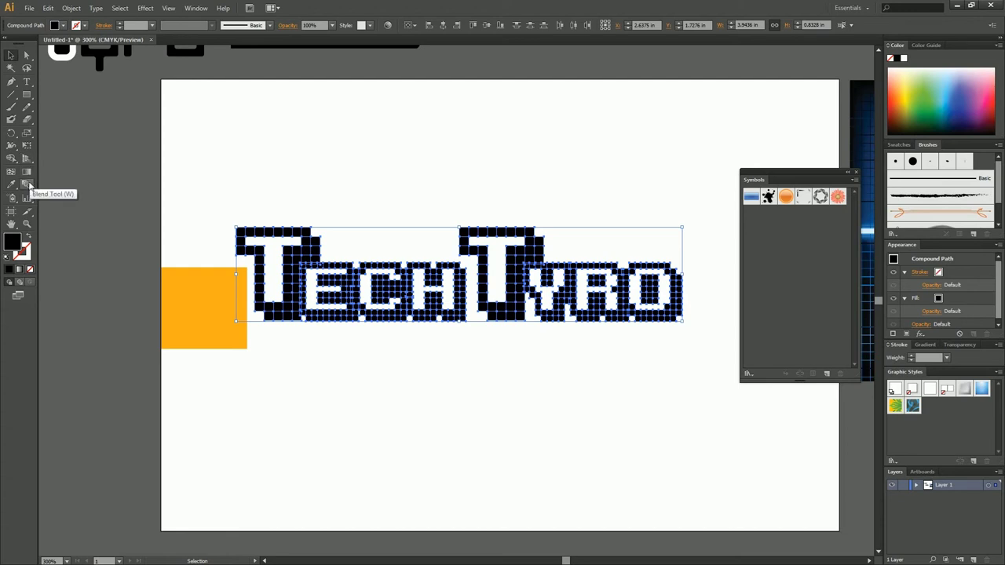
drag(11, 159, 47, 181)
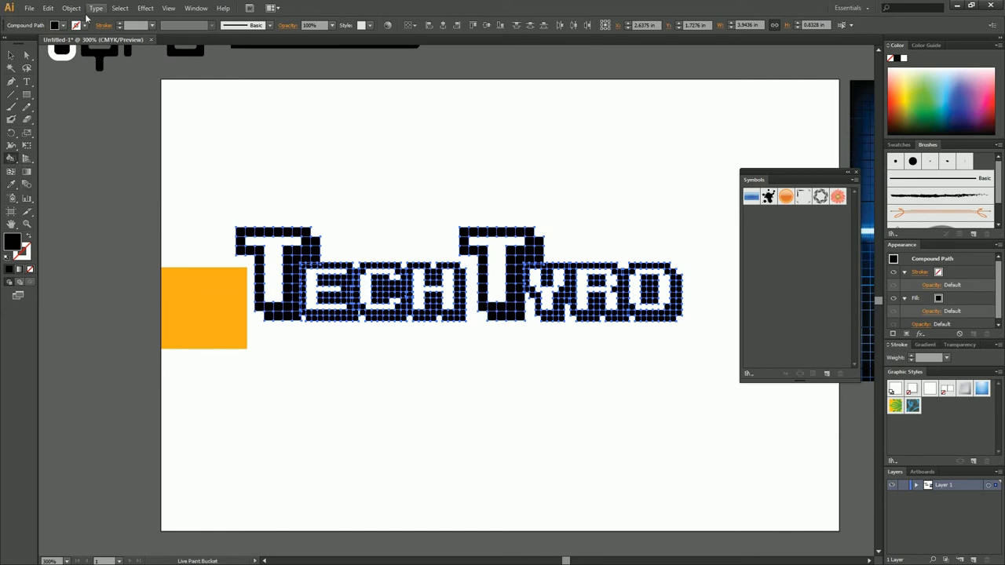
click(72, 8)
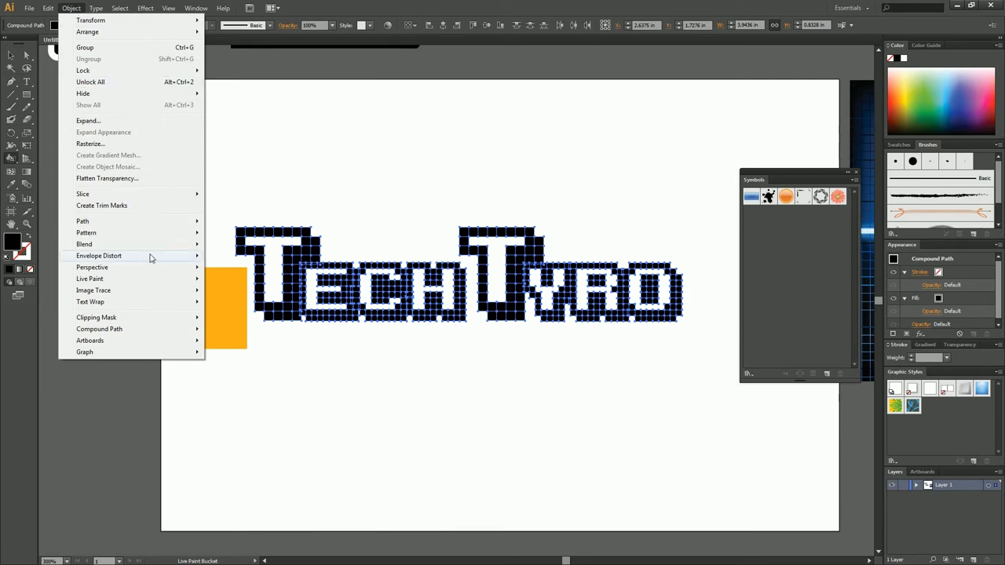
mouse_move(139, 282)
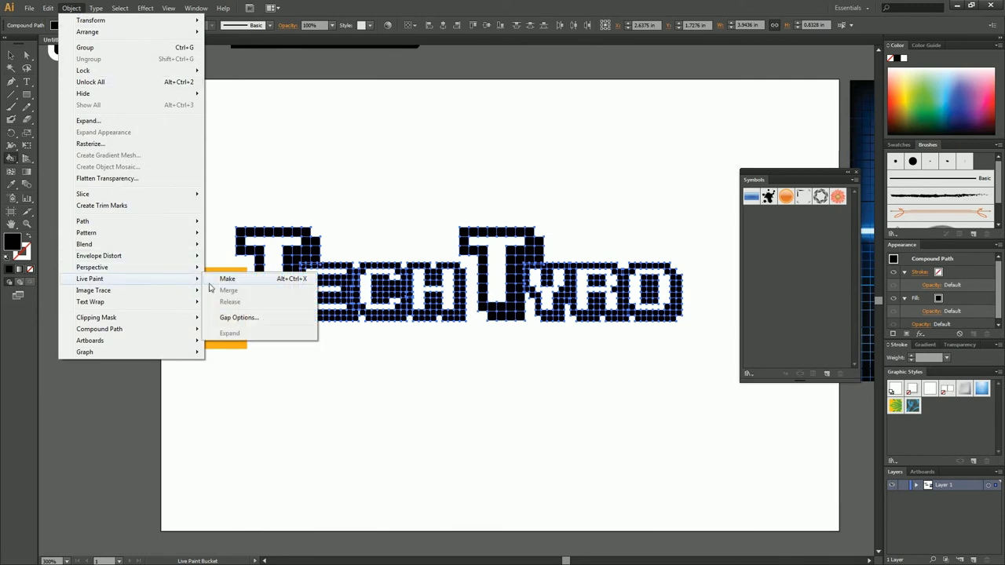
click(221, 281)
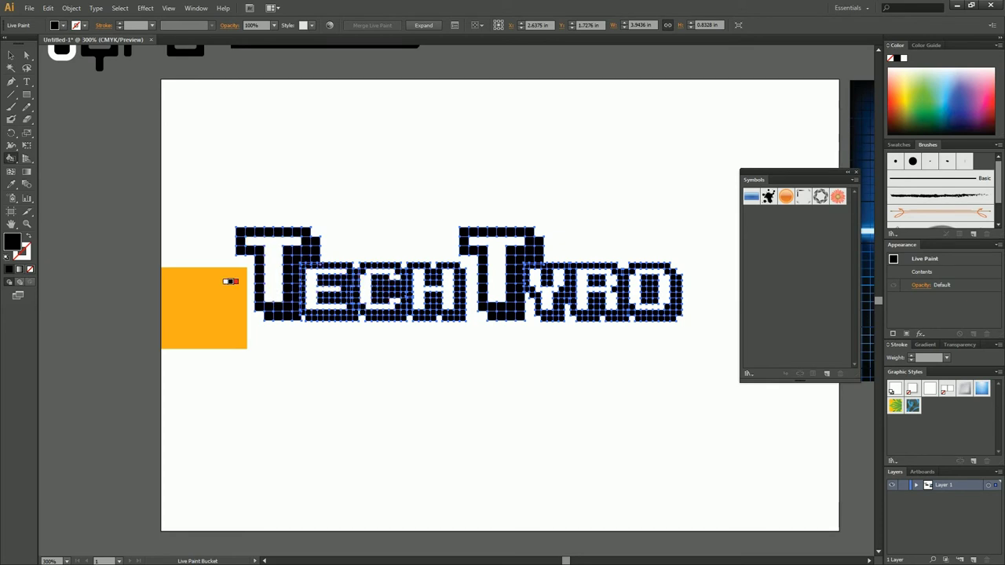
Try recoloring the whole lettering by sampling the rectangle's orange with the Eyedropper, and undo the change
key(i)
click(204, 308)
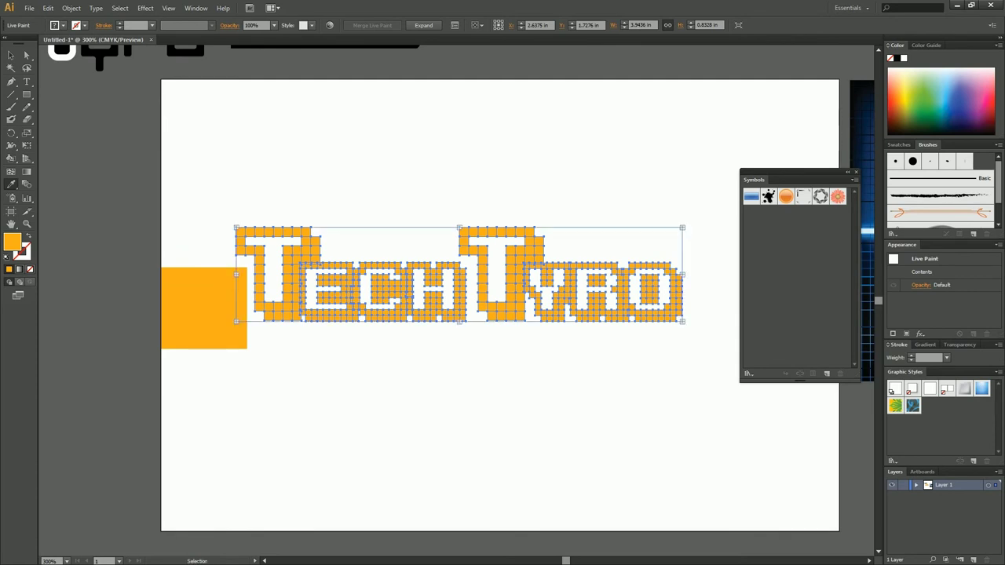
key(ctrl+z)
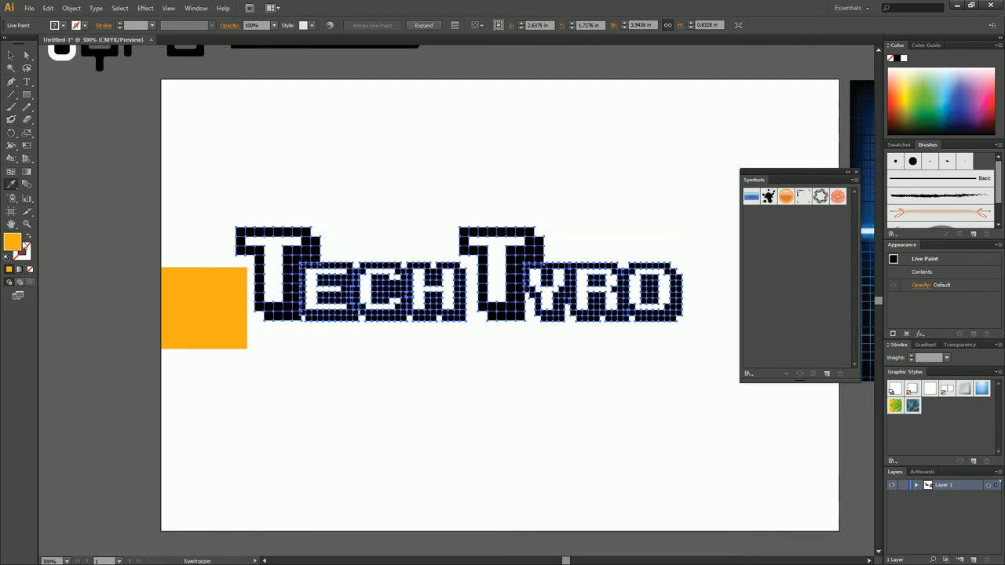
click(11, 158)
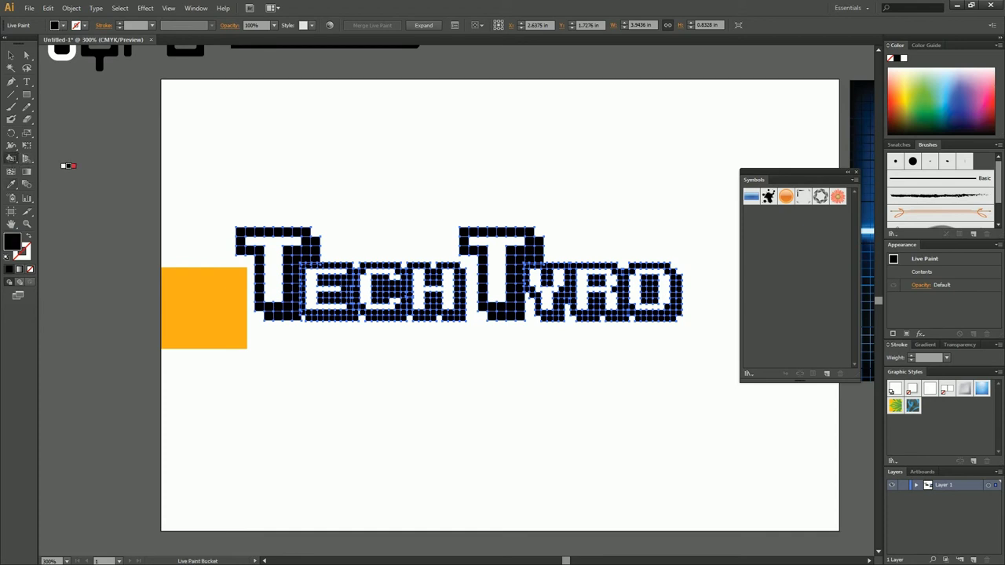
Pick up the rectangle's orange as the fill and paint the inside of the T, E, C and H with the Live Paint Bucket
key(a)
click(144, 277)
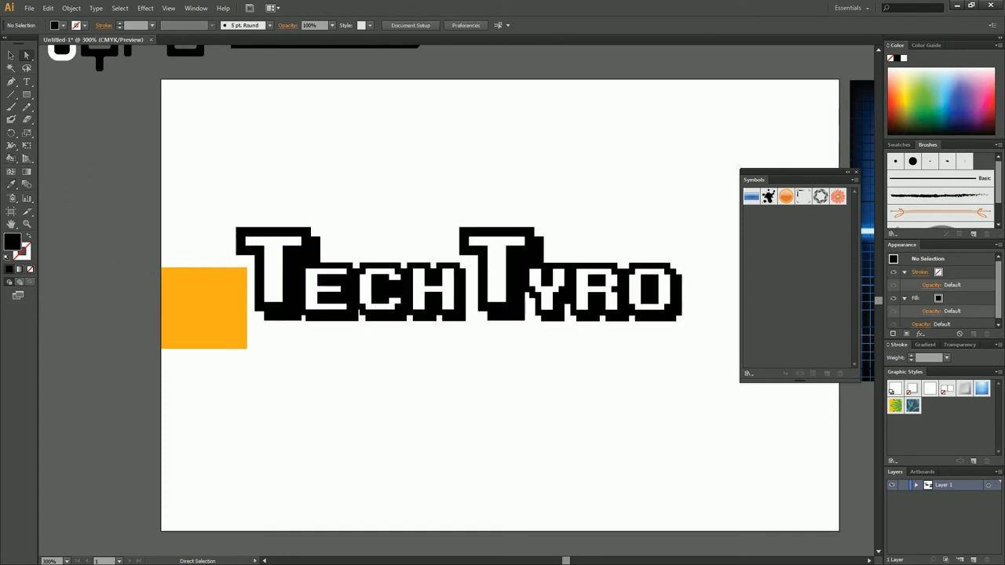
ctrl+click(203, 308)
click(143, 308)
click(204, 308)
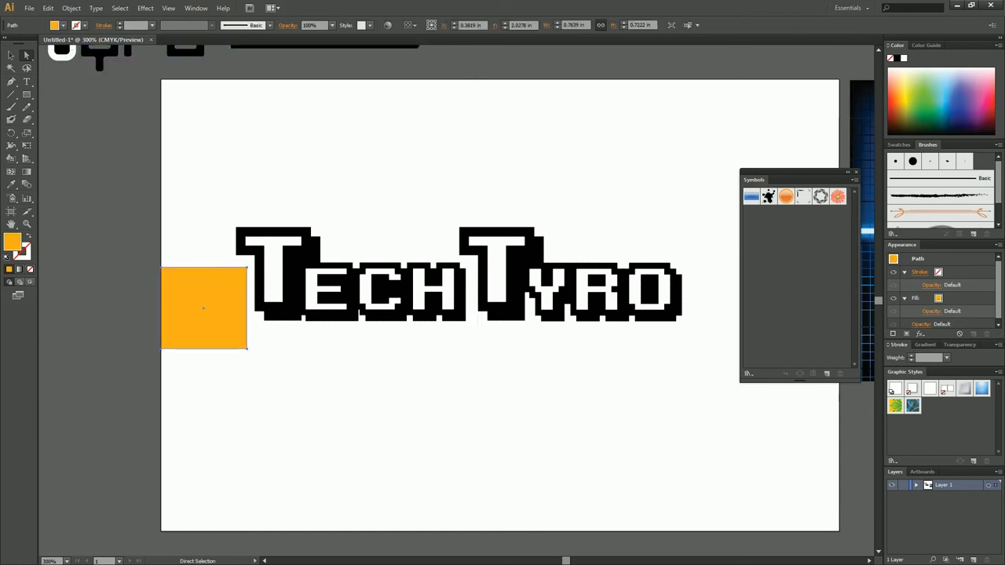
click(11, 158)
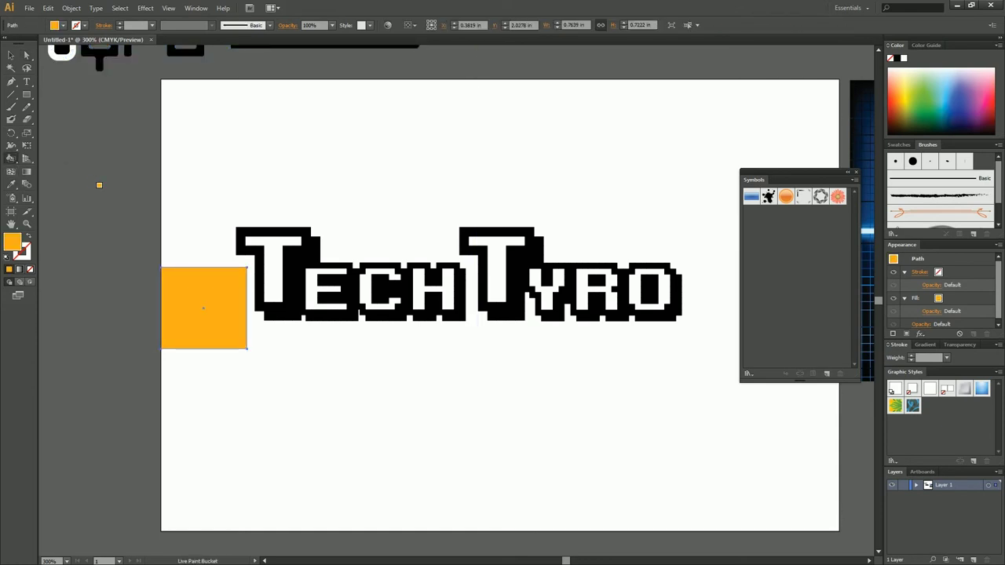
click(264, 250)
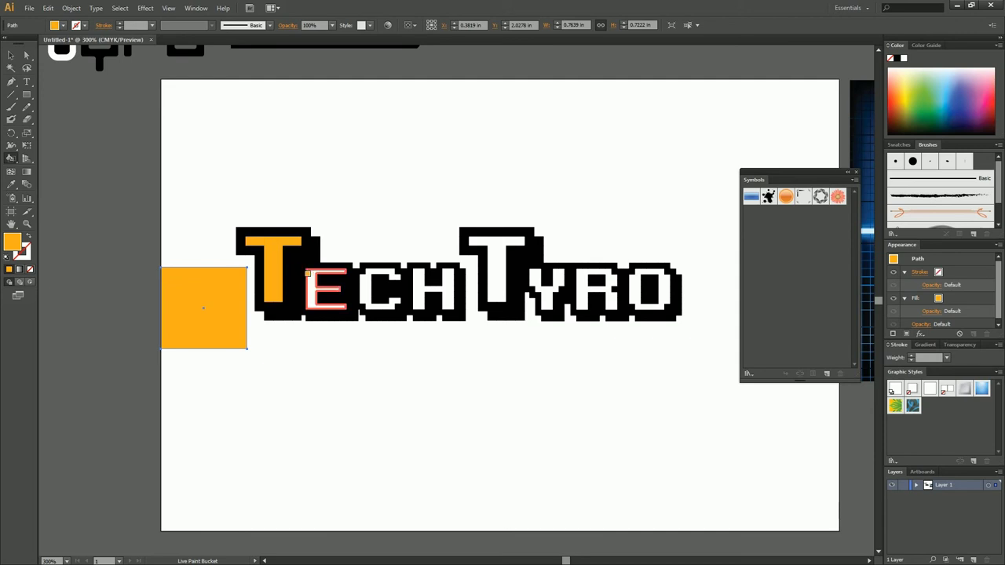
click(308, 274)
click(366, 284)
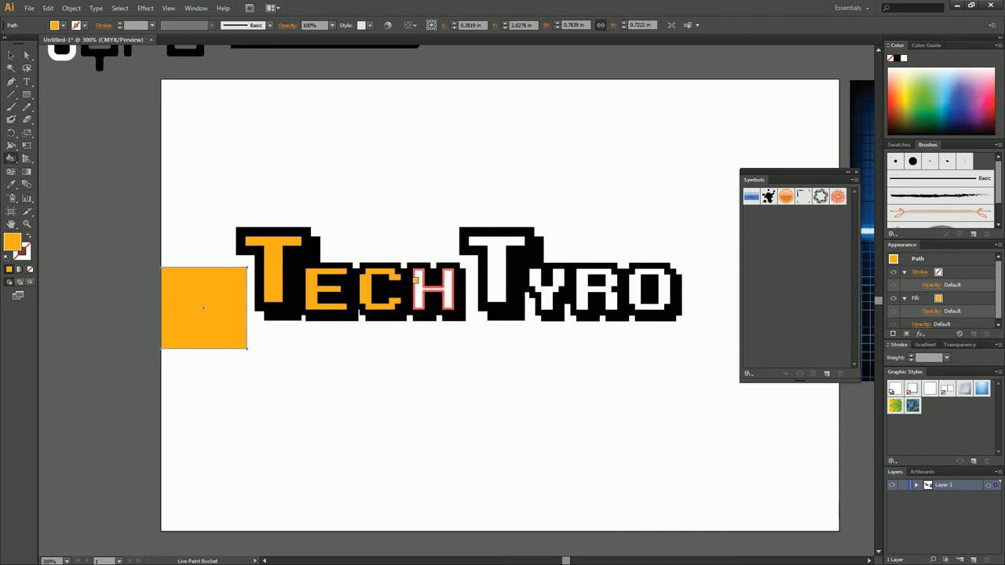
click(416, 279)
Paint the inside of the T, Y, R and O of TYRO with the same orange, and deselect everything
click(493, 267)
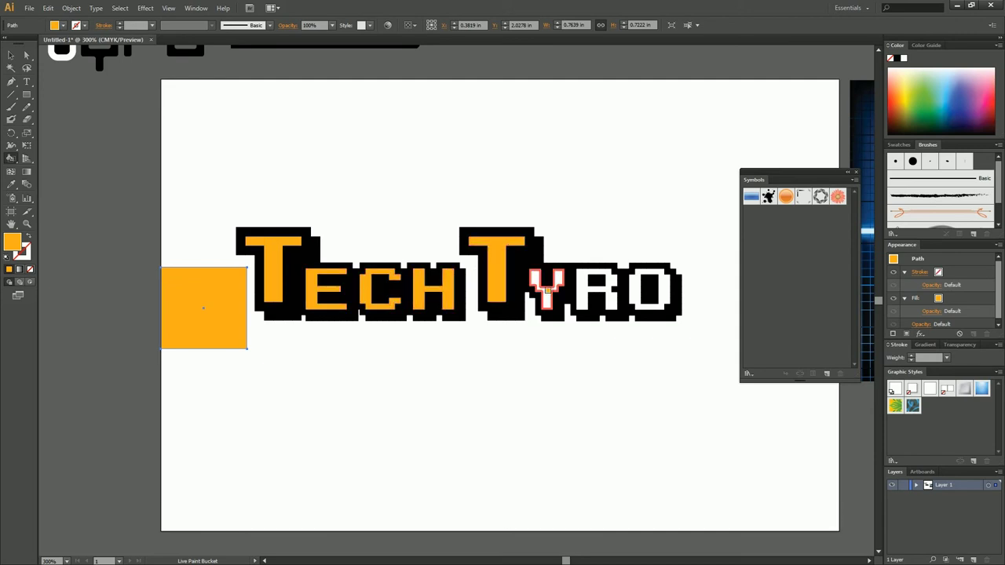
click(544, 288)
click(579, 274)
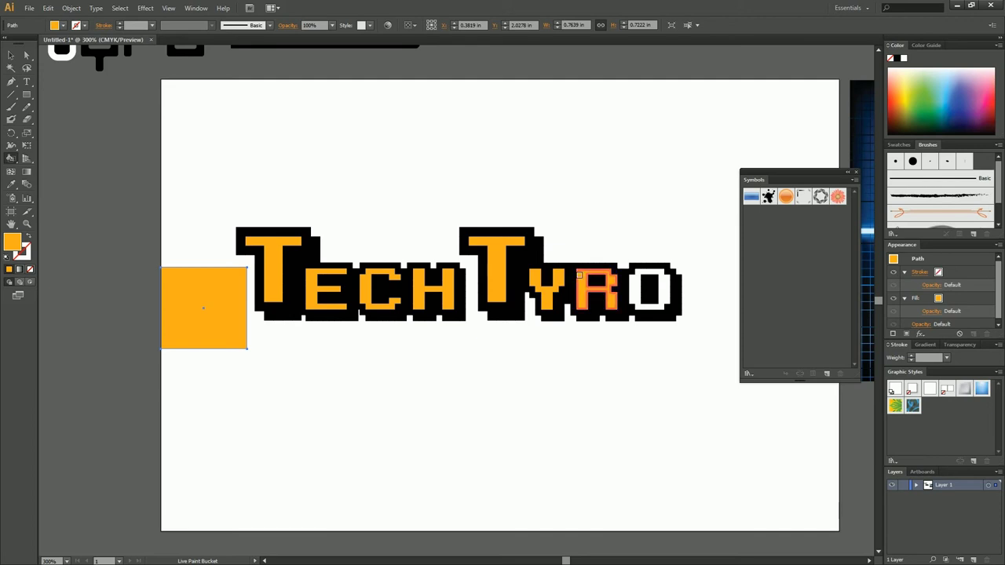
click(633, 278)
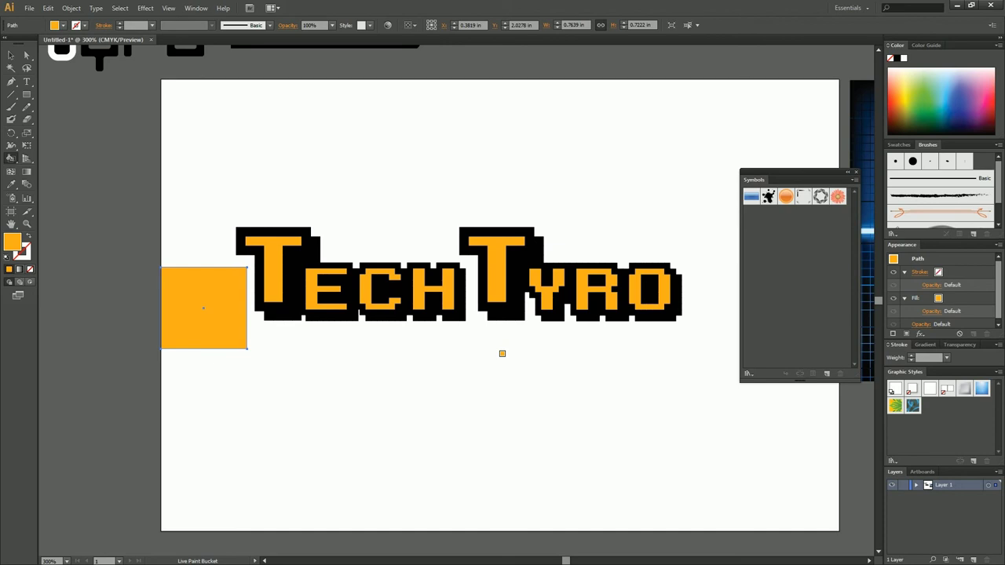
click(11, 56)
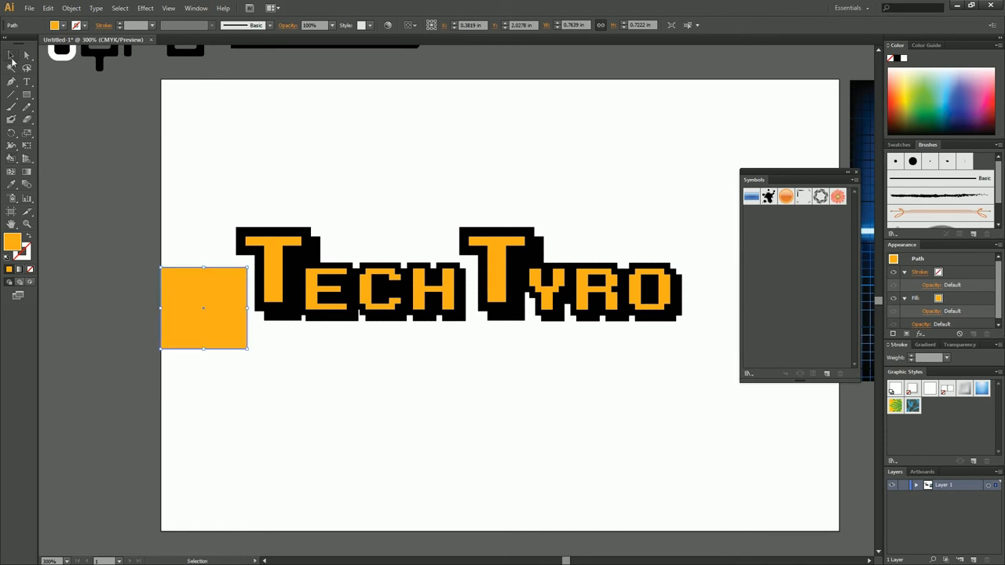
key(ctrl+shift+a)
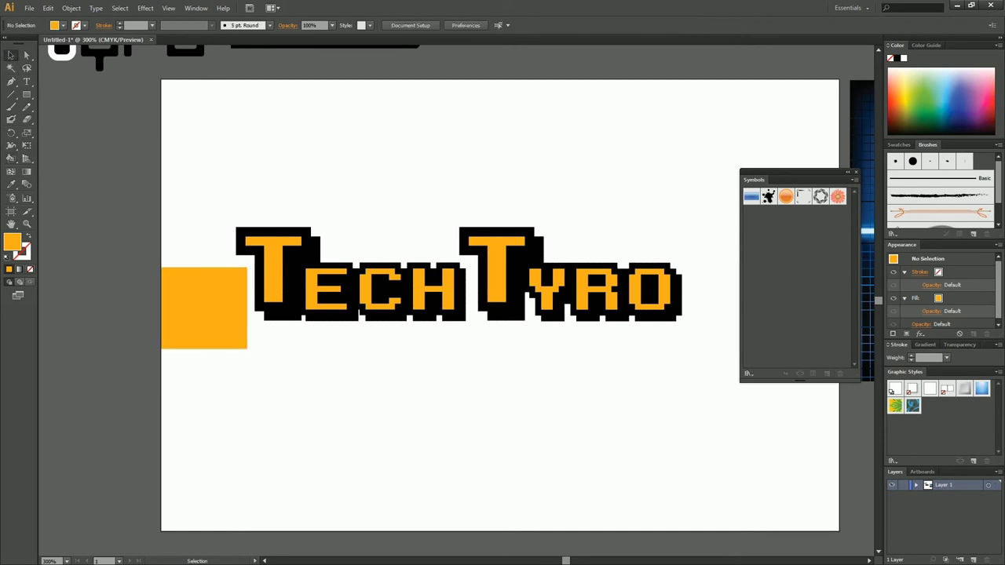
Select the complete orange-and-black pixel lettering and group it into one object
key(z)
alt+click(337, 196)
drag(870, 530, 774, 501)
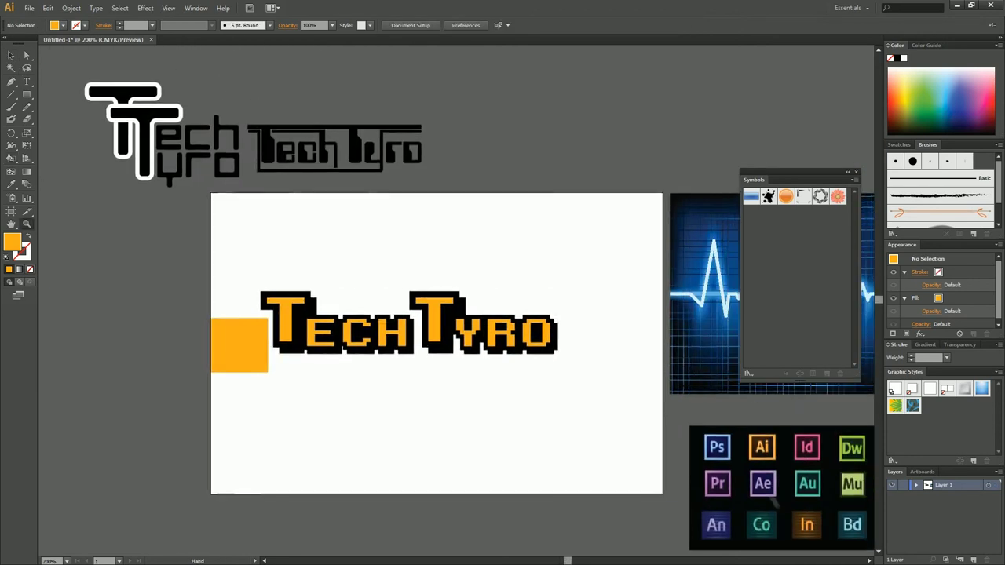
key(v)
mouse_move(284, 262)
mouse_down()
mouse_move(505, 358)
mouse_move(551, 368)
mouse_up()
key(ctrl+alt+x)
key(ctrl+g)
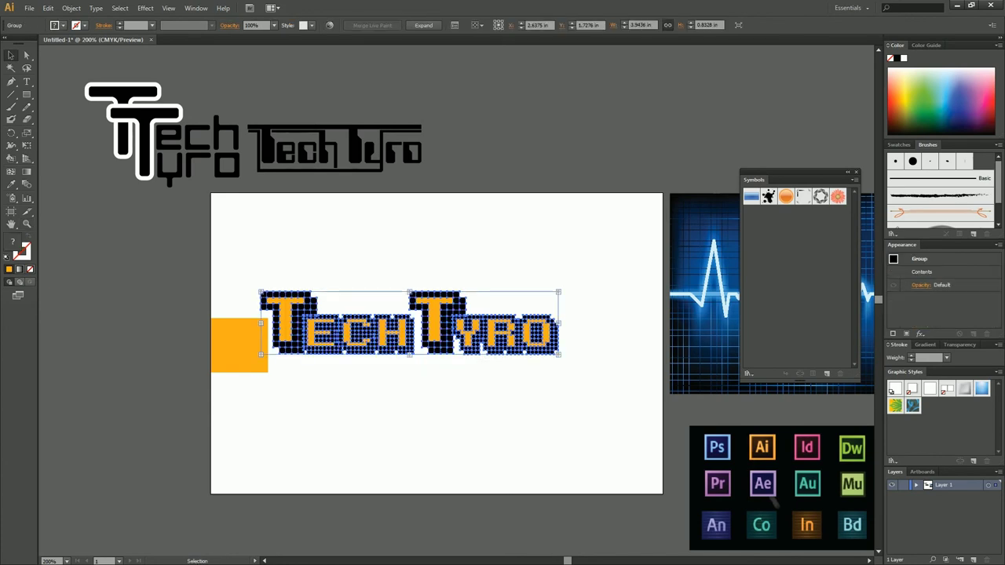
Scale the grouped pixel logo down proportionally to about 2.43 × 0.51 in and move it to the lower middle of the artboard
key(shift)
drag(559, 292, 444, 316)
drag(341, 324, 408, 411)
Delete the orange rectangle at the artboard's left edge
click(422, 275)
click(253, 339)
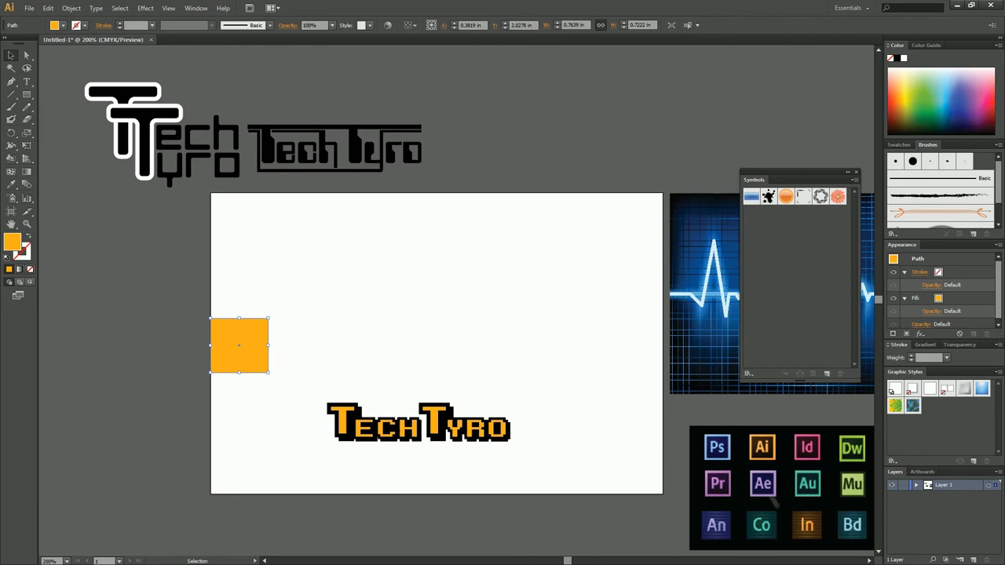
key(Delete)
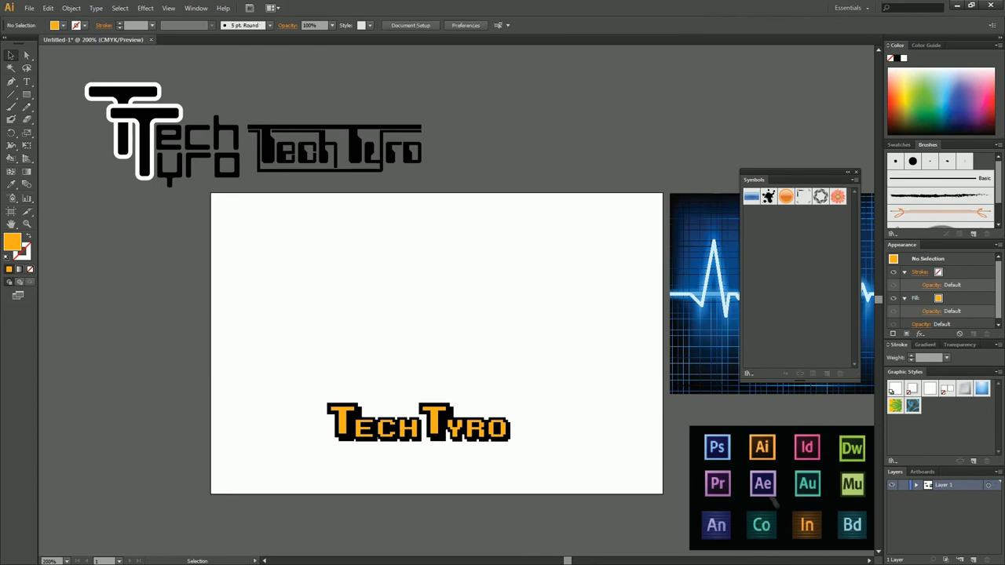
Enlarge the pixel logo proportionally and center it near the bottom edge of the artboard
drag(526, 462, 380, 386)
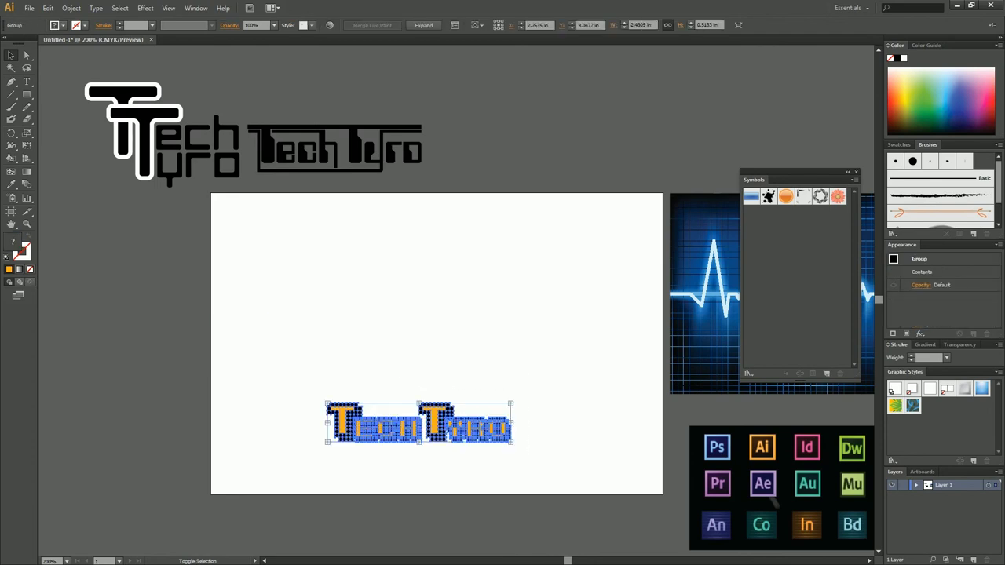
drag(510, 442, 648, 472)
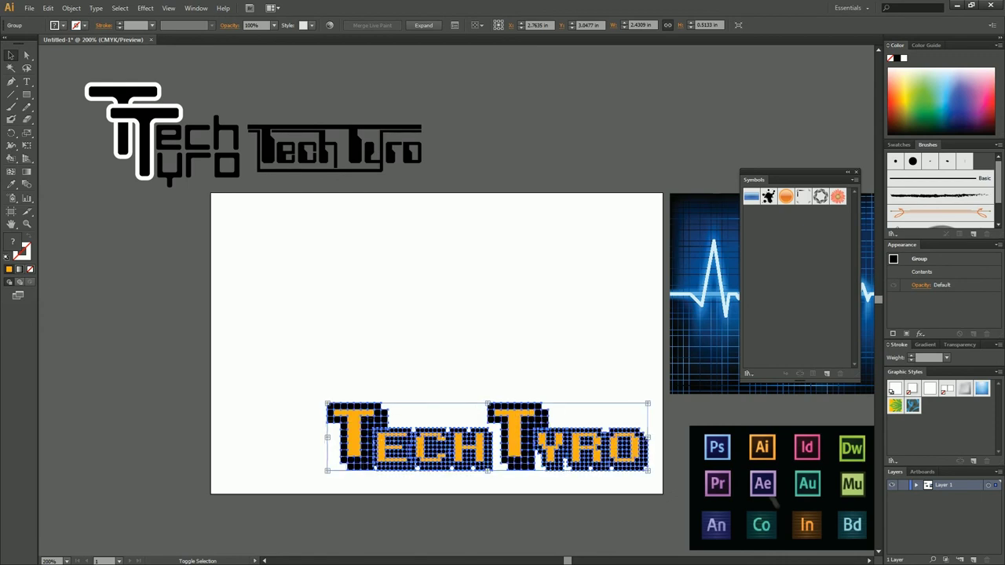
drag(511, 437, 446, 445)
key(ctrl+shift+a)
Move the black line-style Tech Tyro logo onto the artboard, enlarge it to about 4.24 × 1.16 in and place it just above the pixel logo
drag(466, 204, 286, 360)
drag(435, 385, 580, 426)
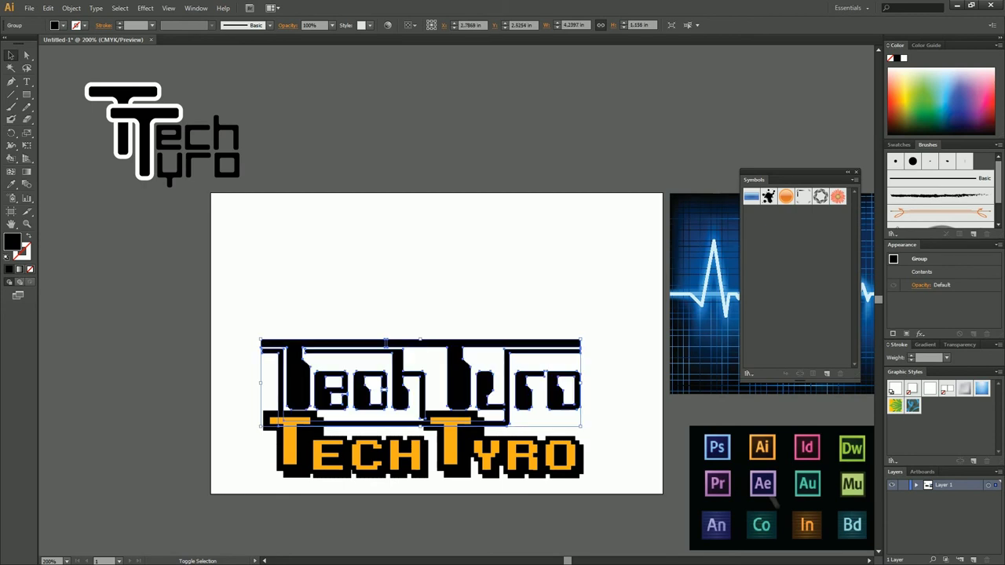
drag(522, 392, 546, 388)
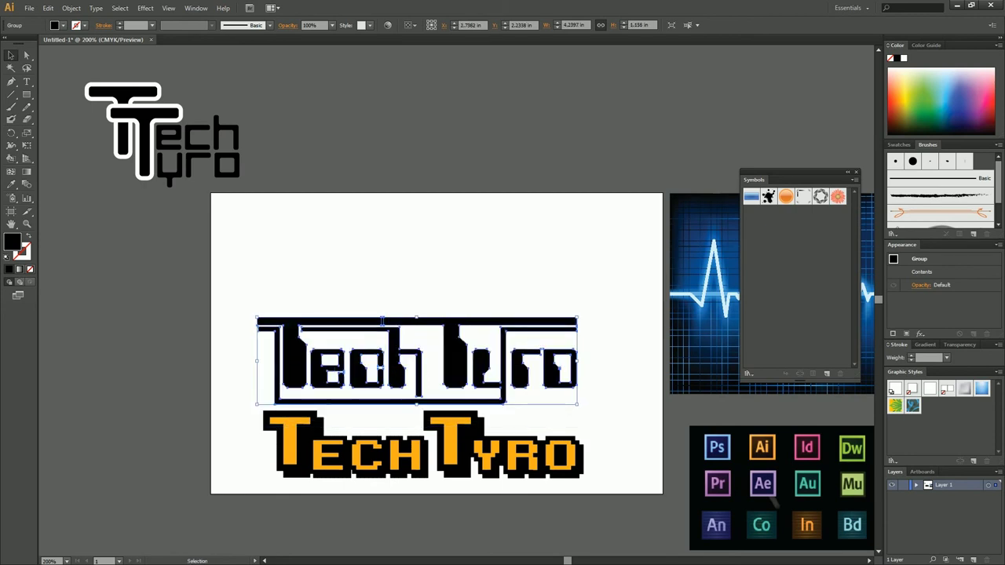
Reduce the line-style logo's height to about 1.02 in without changing its width and move it slightly down toward the pixel logo
drag(416, 404, 417, 393)
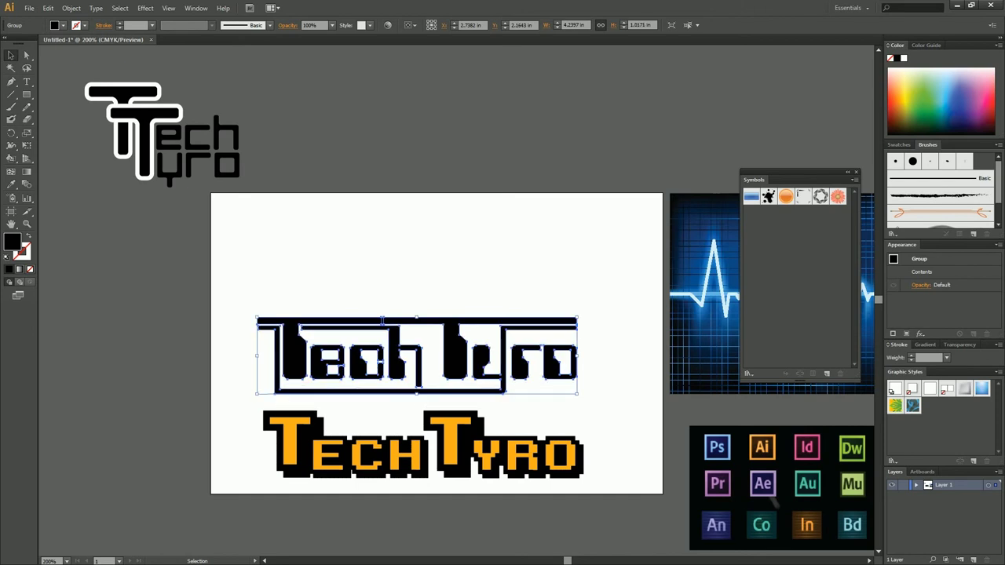
key(ctrl+shift+a)
drag(547, 369, 547, 374)
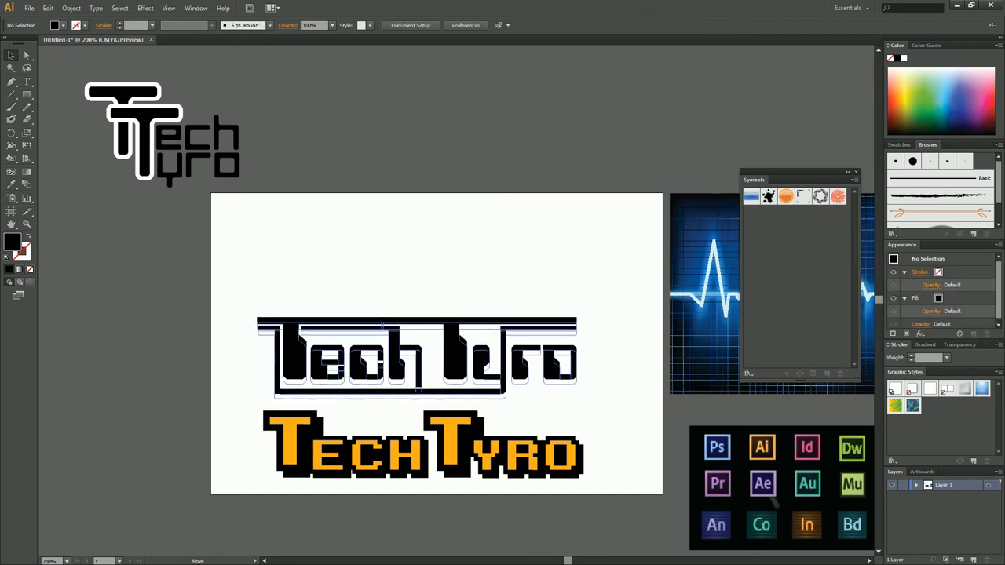
drag(383, 324, 385, 326)
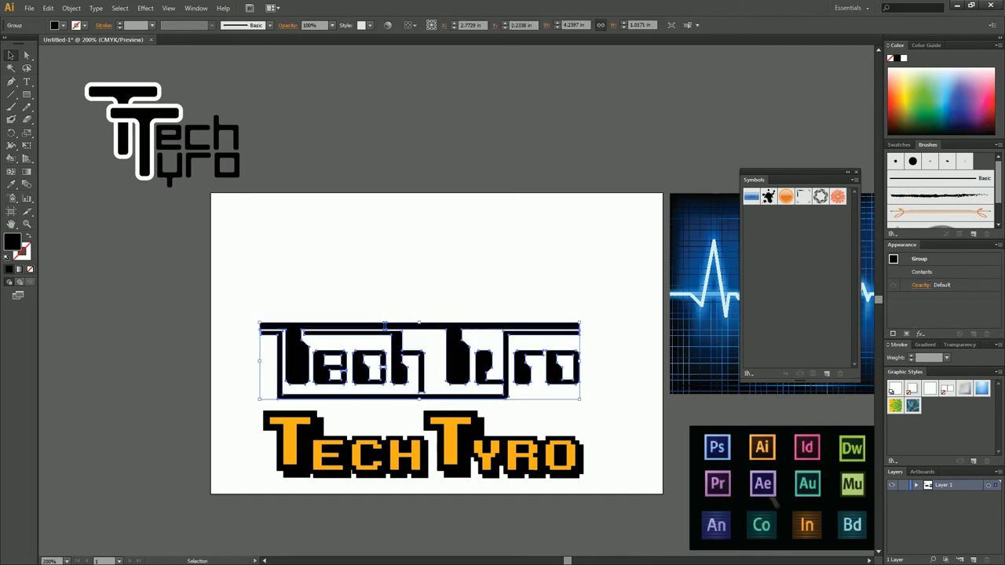
key(ctrl+shift+a)
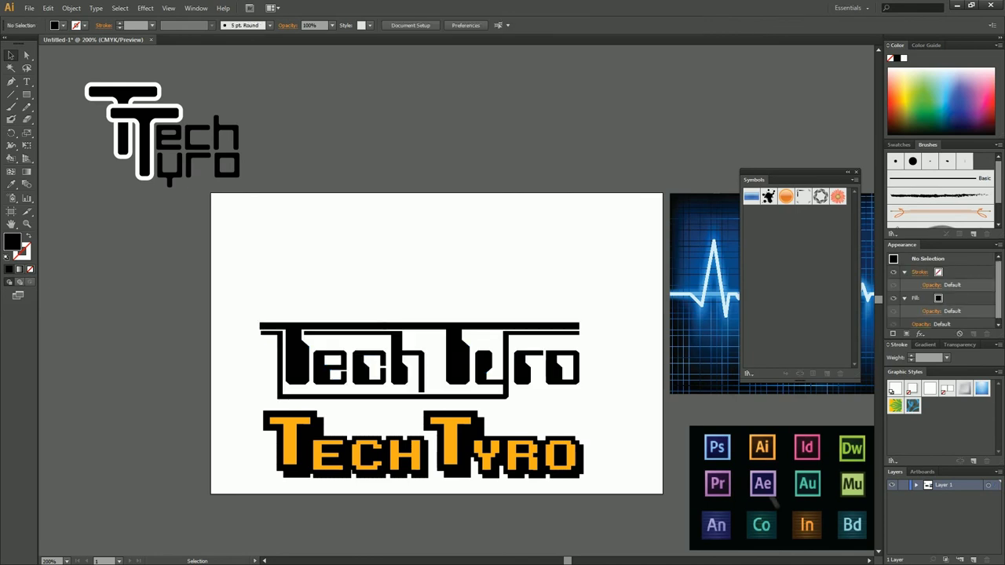
Move the stacked double-T Tech Tyro logo to the top of the artboard and enlarge it proportionally to about 2.30 × 1.55 in
drag(292, 211, 112, 89)
drag(137, 134, 363, 253)
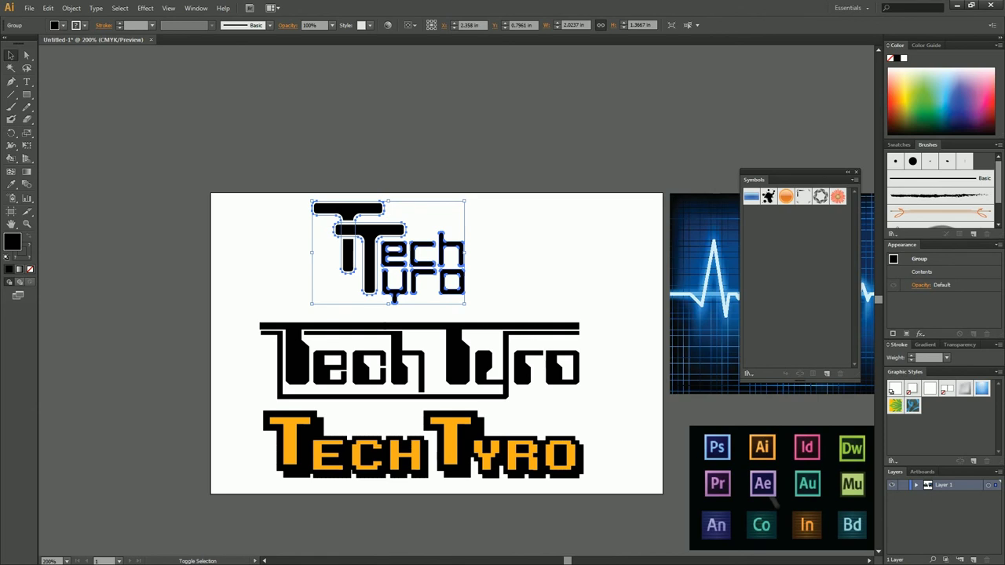
drag(464, 304, 485, 318)
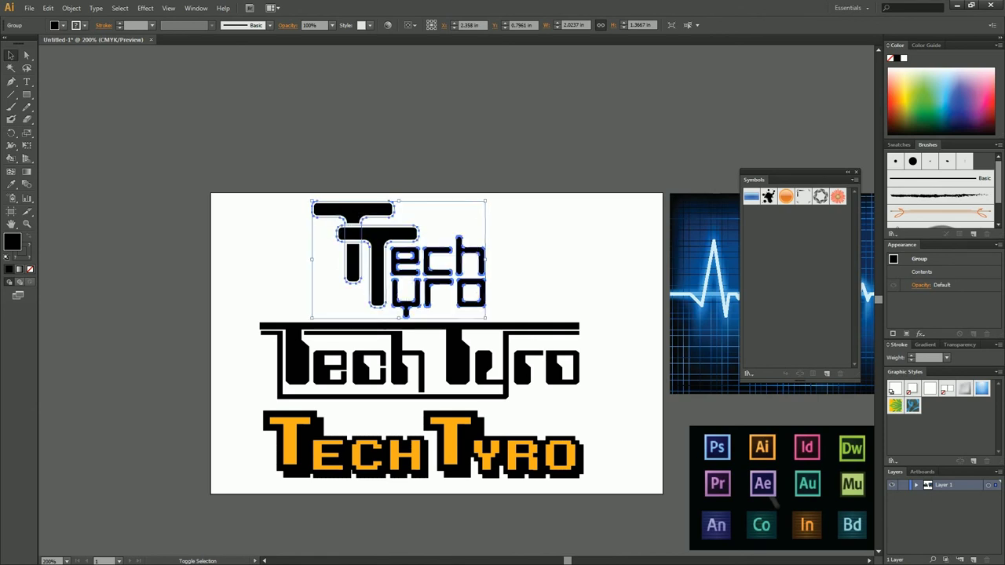
drag(377, 251, 391, 252)
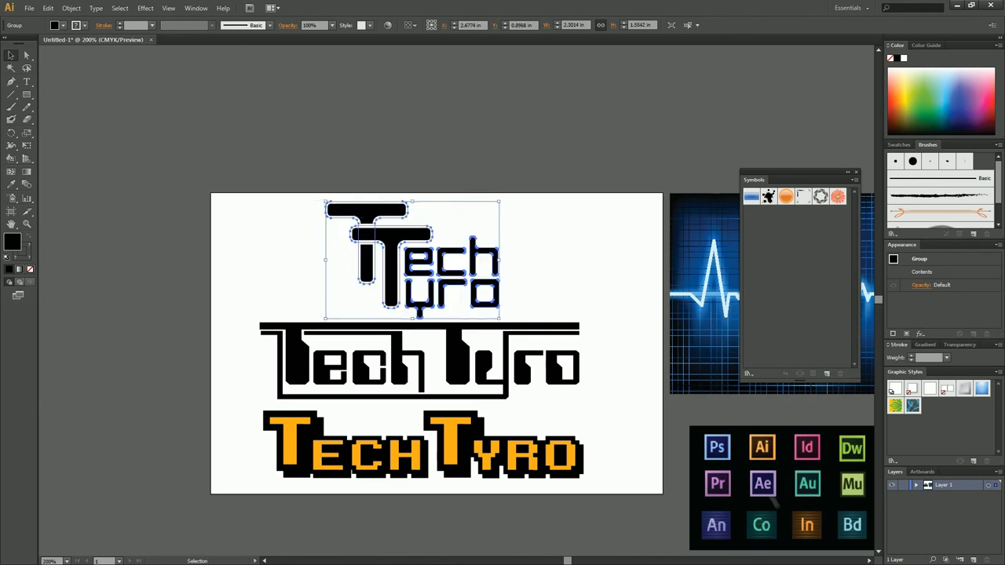
Align the three Tech Tyro logos on the artboard by their horizontal centers and clear the selection
drag(582, 250, 365, 456)
drag(582, 456, 582, 457)
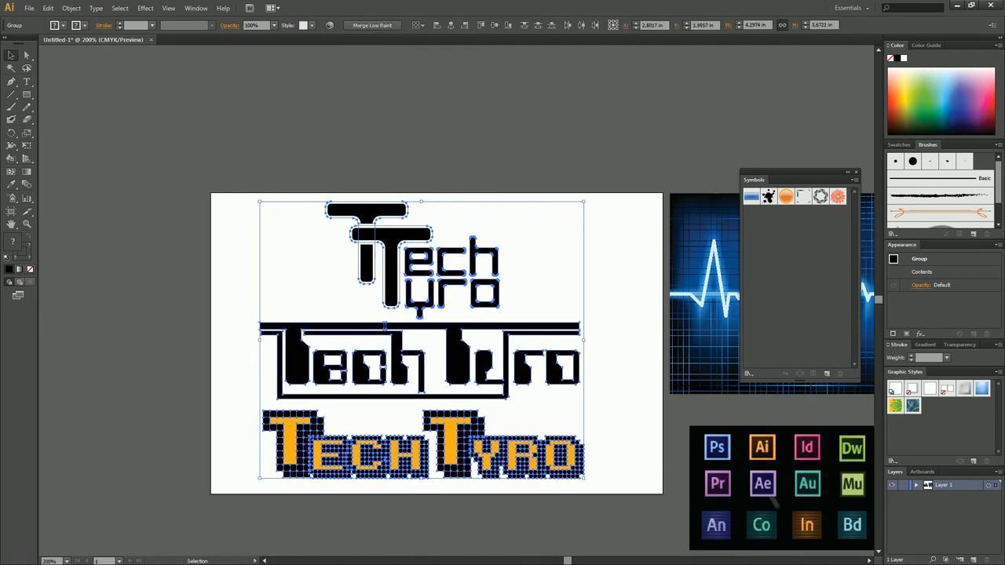
click(451, 25)
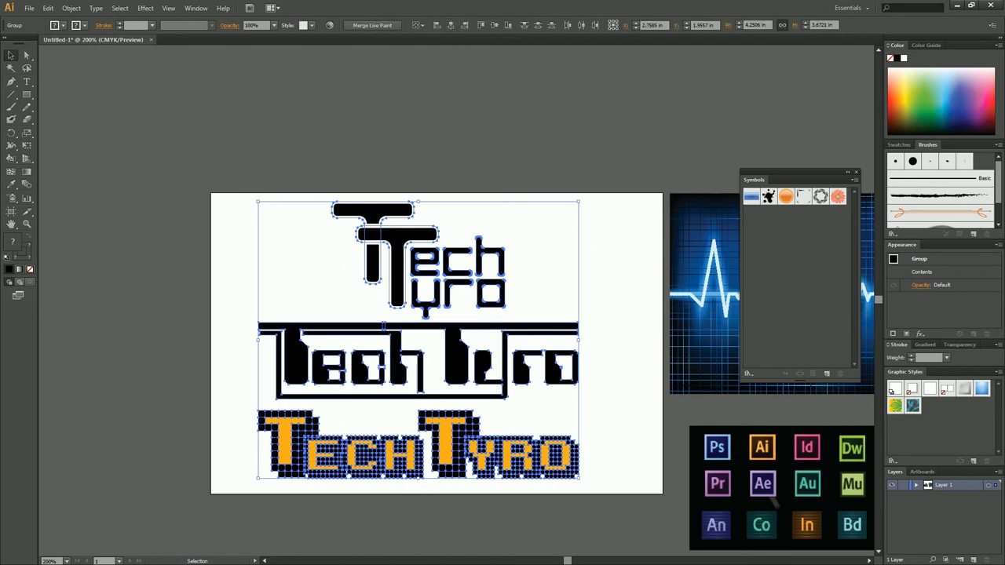
key(ctrl+shift+a)
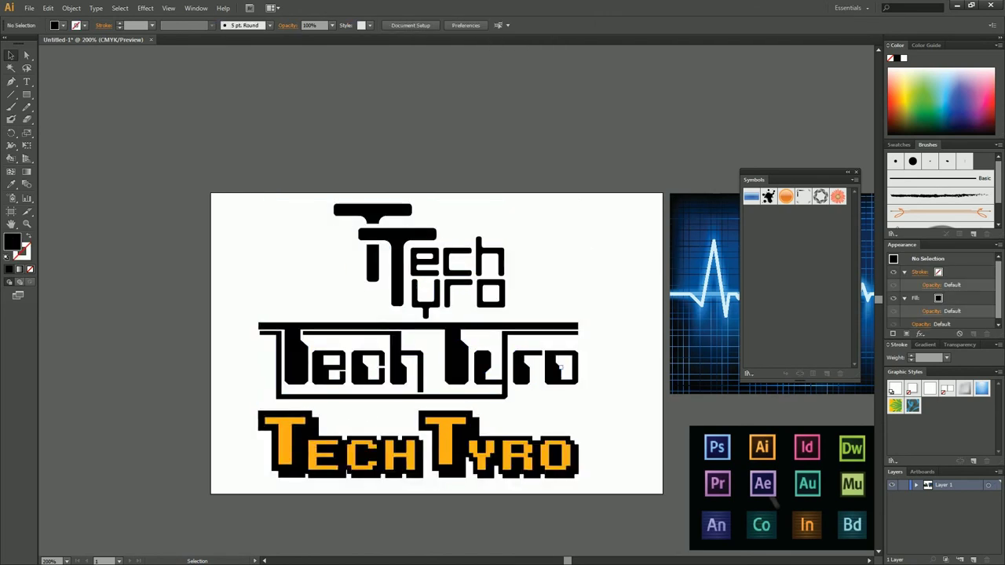